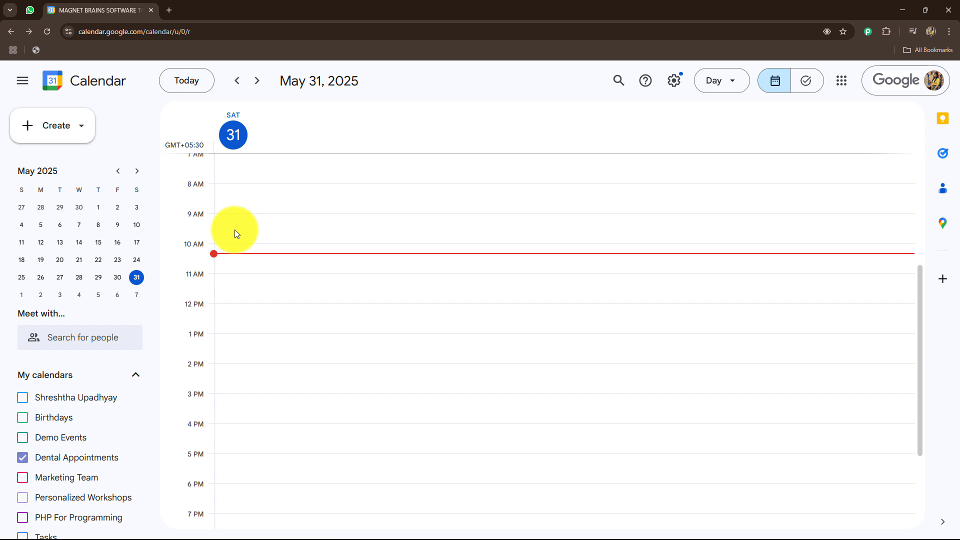
Open the Pabbly Connect website, pabbly.com/connect/inr, in a new browser tab
click(30, 10)
key(ctrl+Tab)
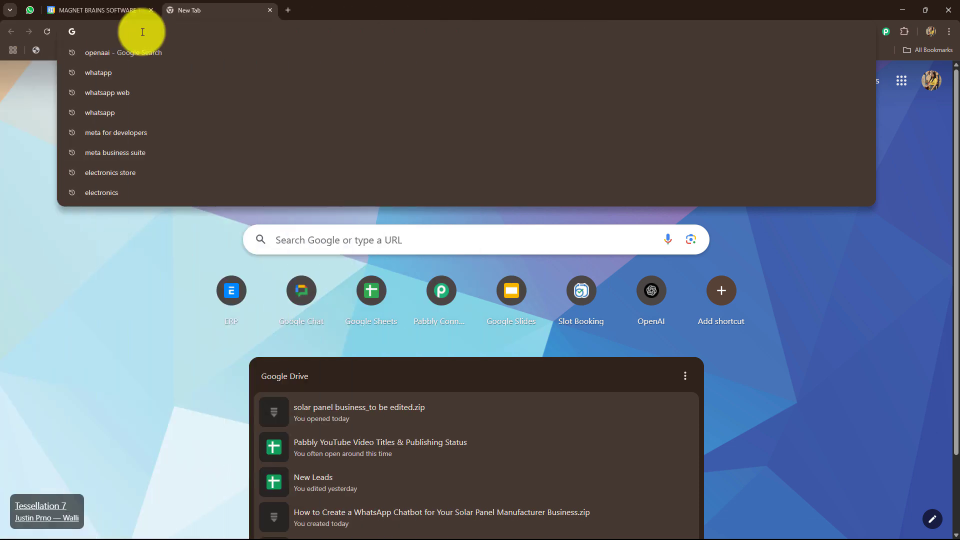
text(pabb)
key(Return)
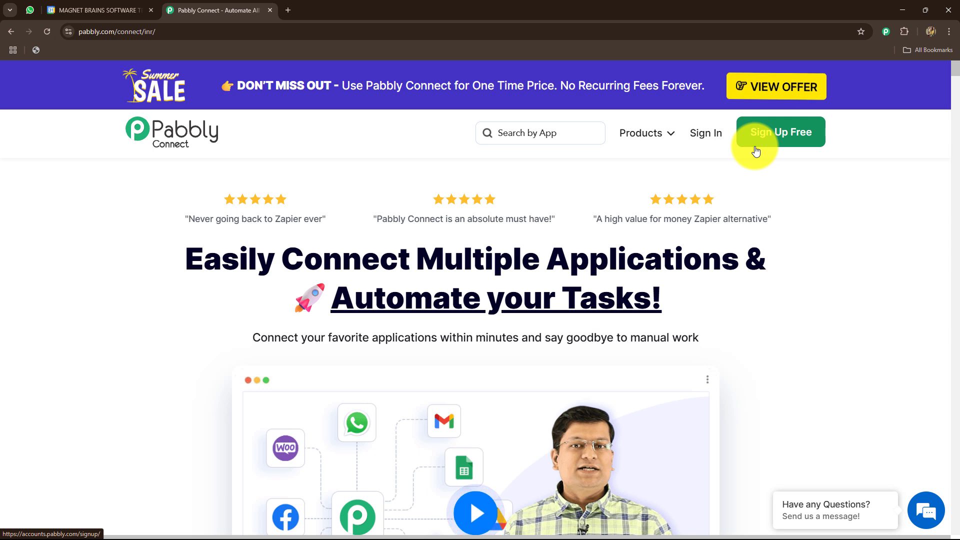
Sign in to the existing Pabbly account from the Pabbly Connect landing page to reach the list of all apps
drag(173, 260, 673, 316)
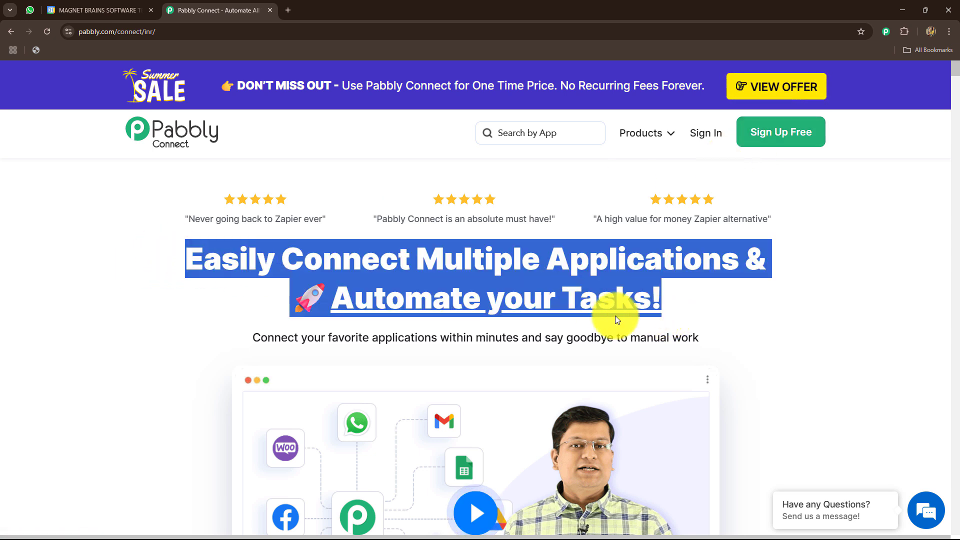
click(146, 246)
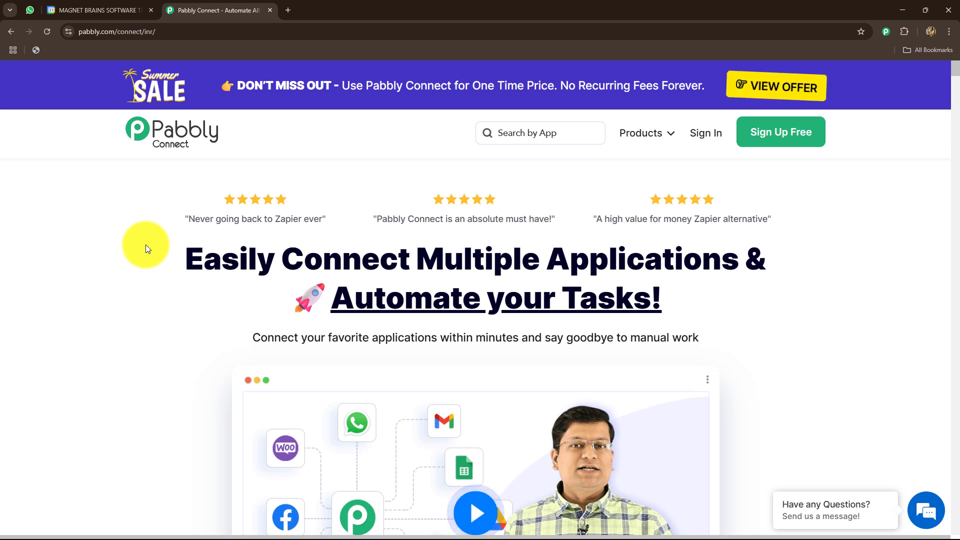
click(701, 134)
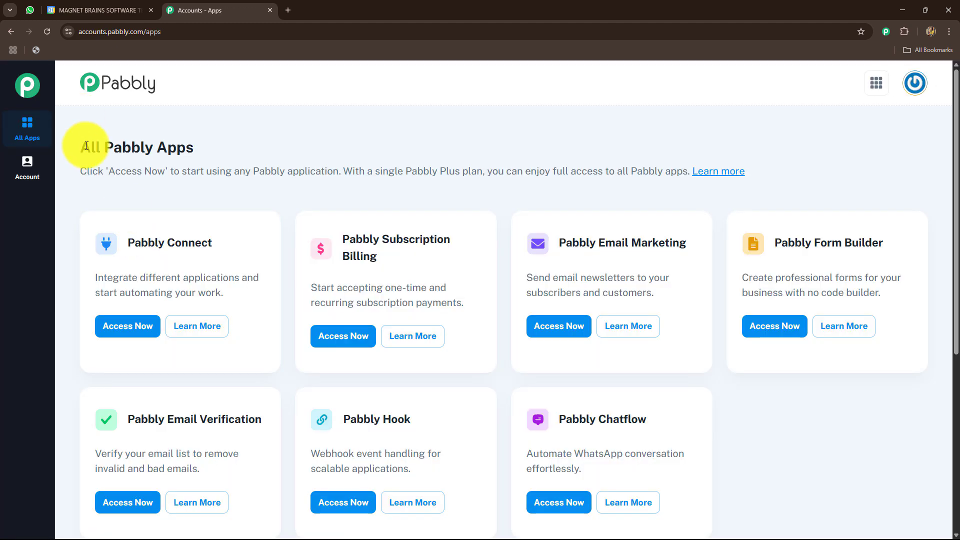
Access both Pabbly Connect and Pabbly Chatflow in separate tabs, and bring the Pabbly Connect dashboard to the front
drag(91, 147, 224, 152)
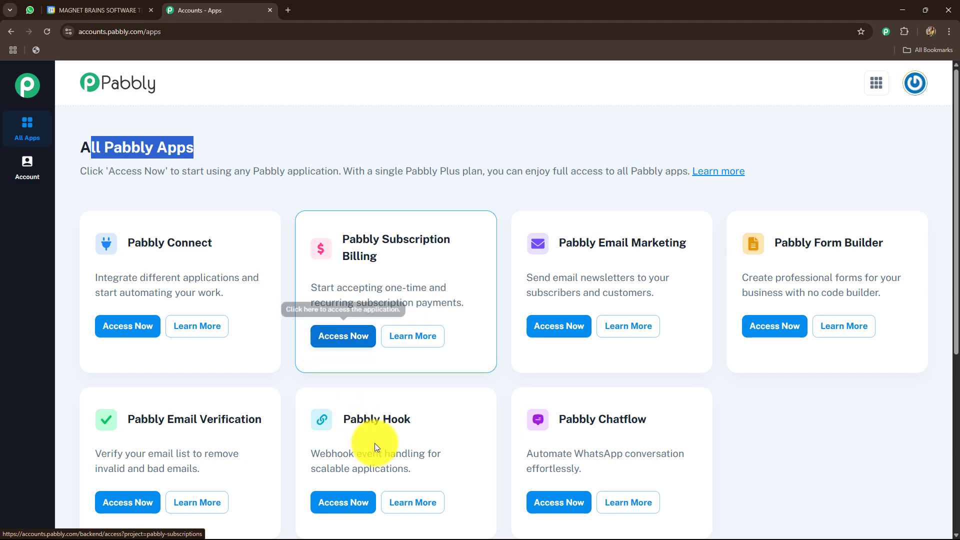
scroll(375, 443, down, 4)
scroll(375, 443, up, 4)
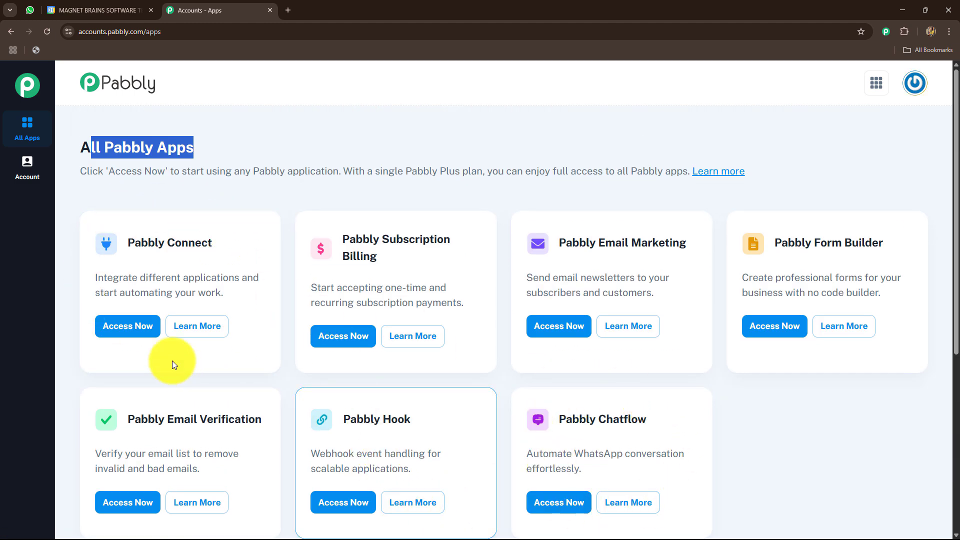
click(142, 332)
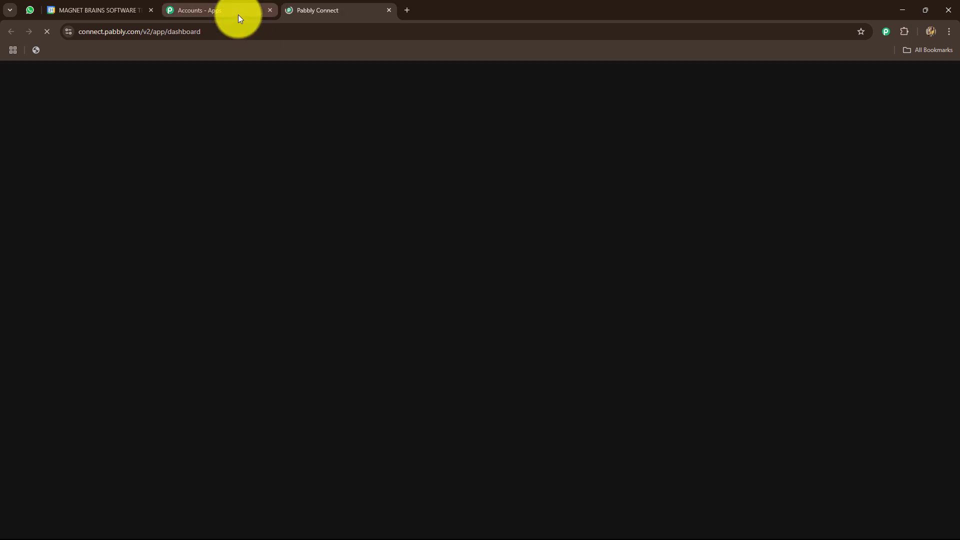
click(238, 14)
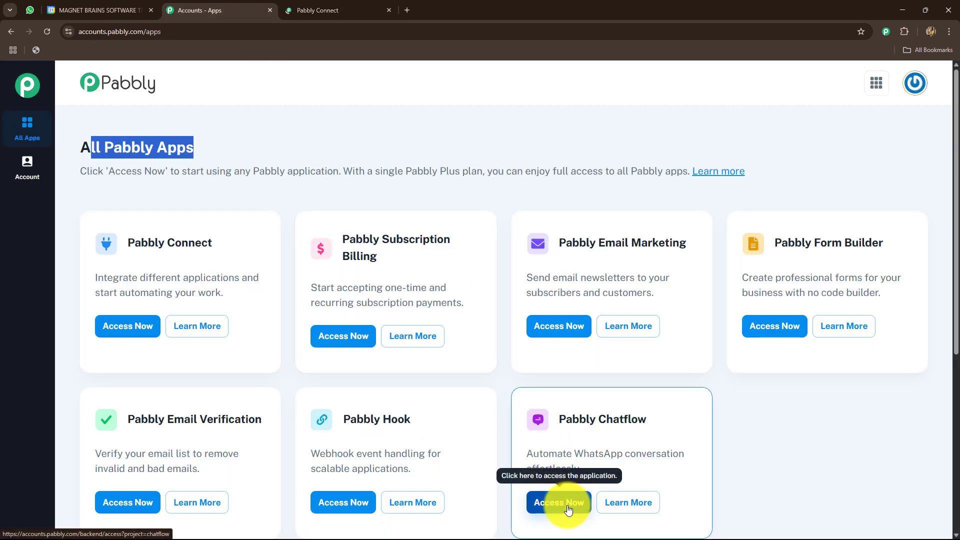
click(569, 510)
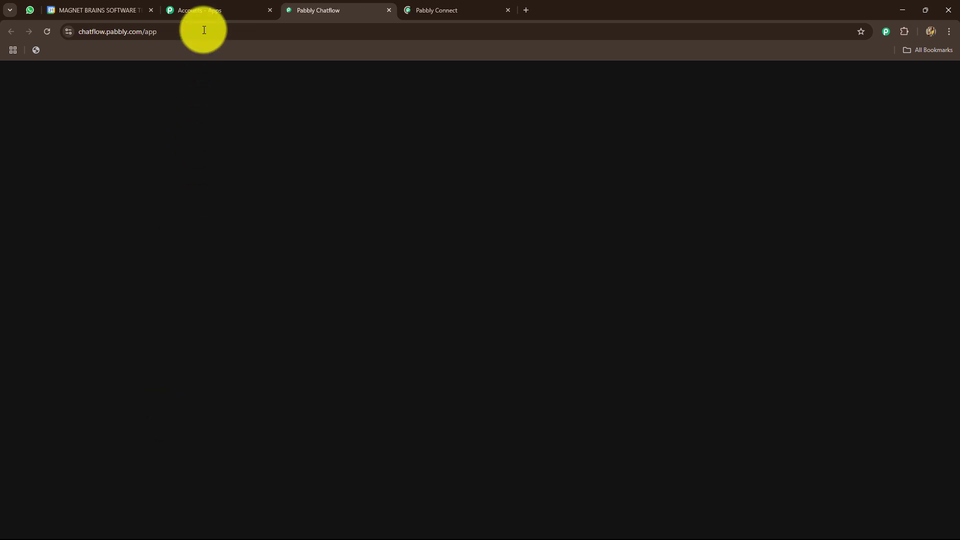
click(205, 10)
click(449, 9)
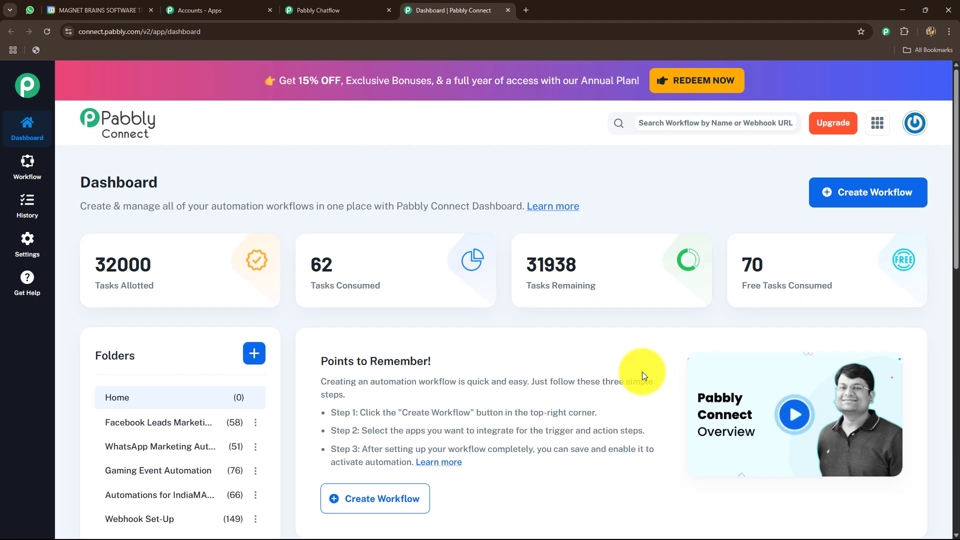
Start a new workflow from the dashboard and name it "Send Appointment Reminders on WhatsApp using Using Pabbly Chatflow"
scroll(643, 376, down, 5)
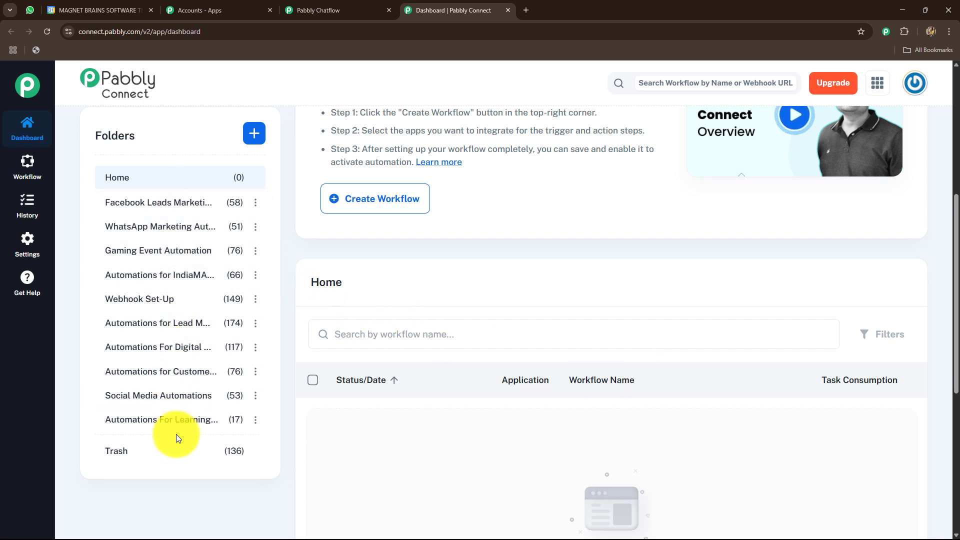
scroll(385, 410, up, 5)
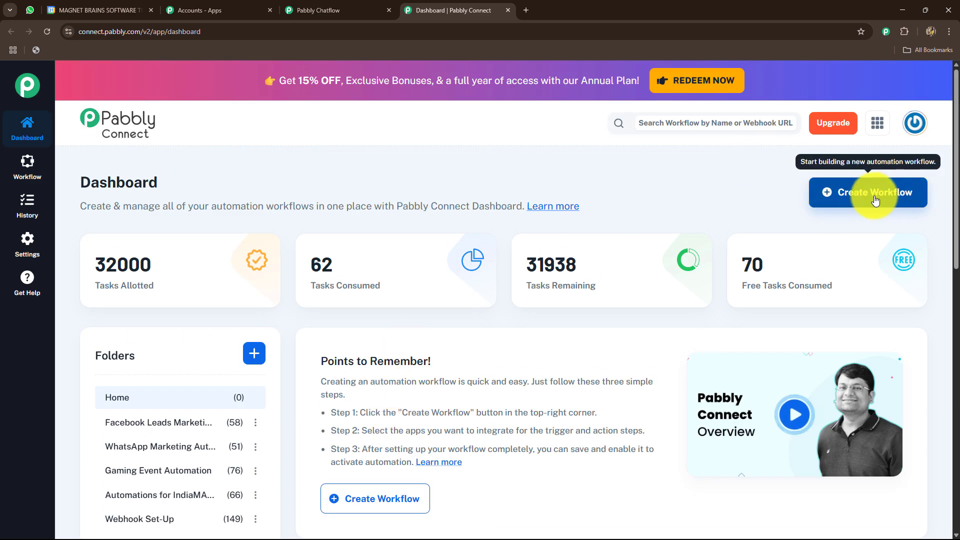
click(850, 193)
triple_click(426, 274)
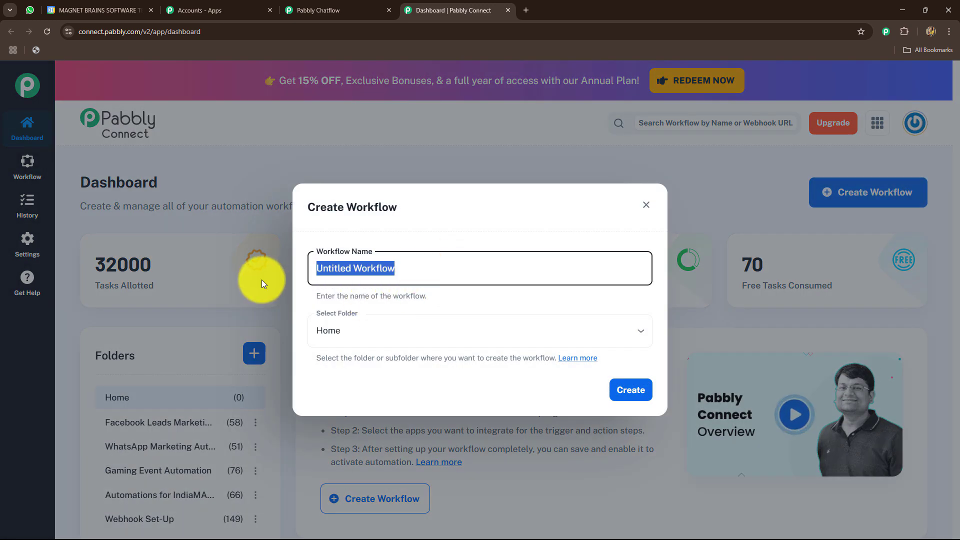
key(BackSpace)
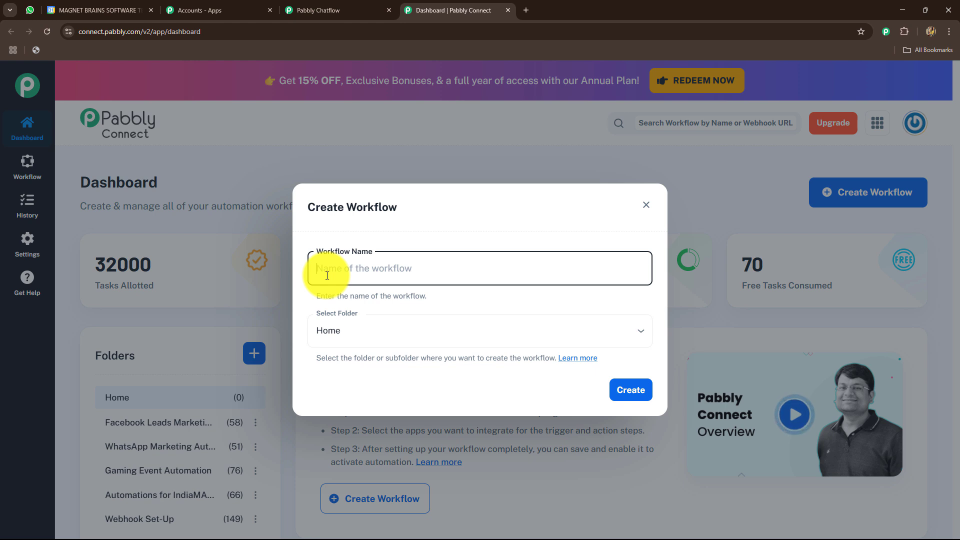
text(Send Appointment Reminders on WhatsApp using Using Pabbly Chatflow)
drag(328, 268, 568, 302)
click(560, 301)
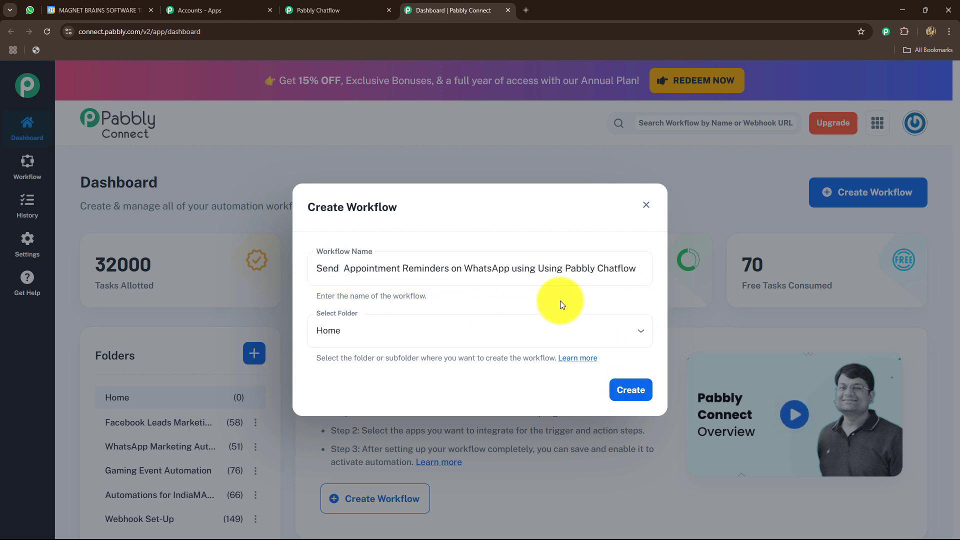
Place the new workflow in the WhatsApp Marketing Automations folder and create it
click(550, 331)
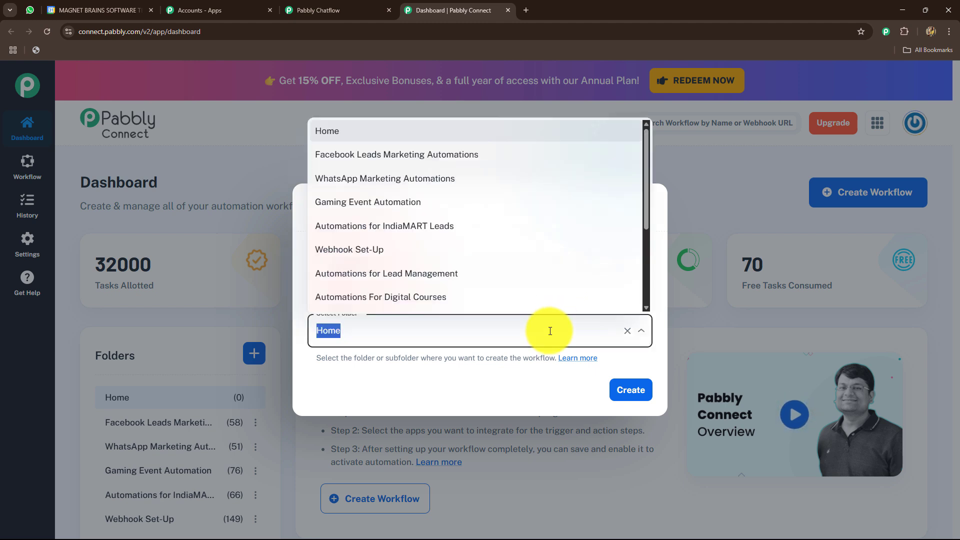
scroll(370, 166, down, 3)
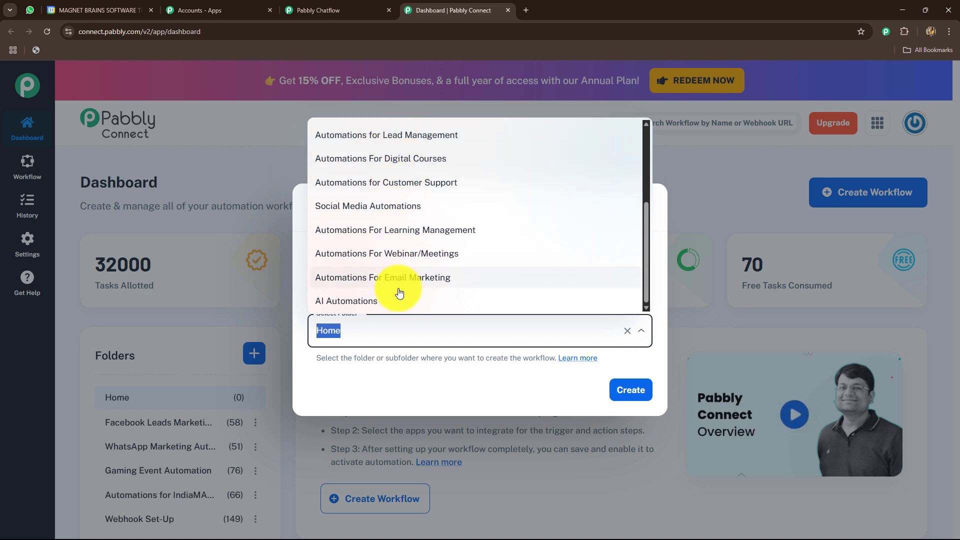
scroll(400, 288, up, 3)
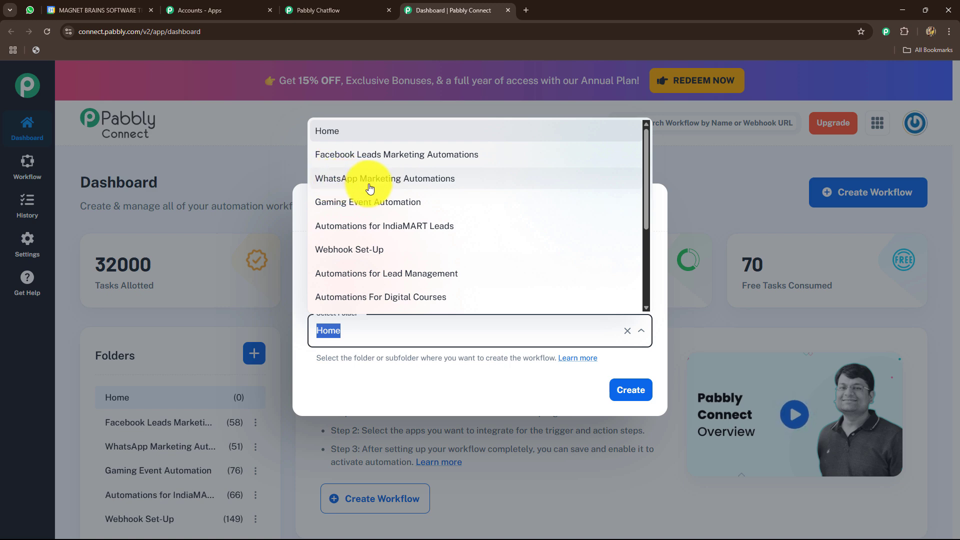
click(395, 180)
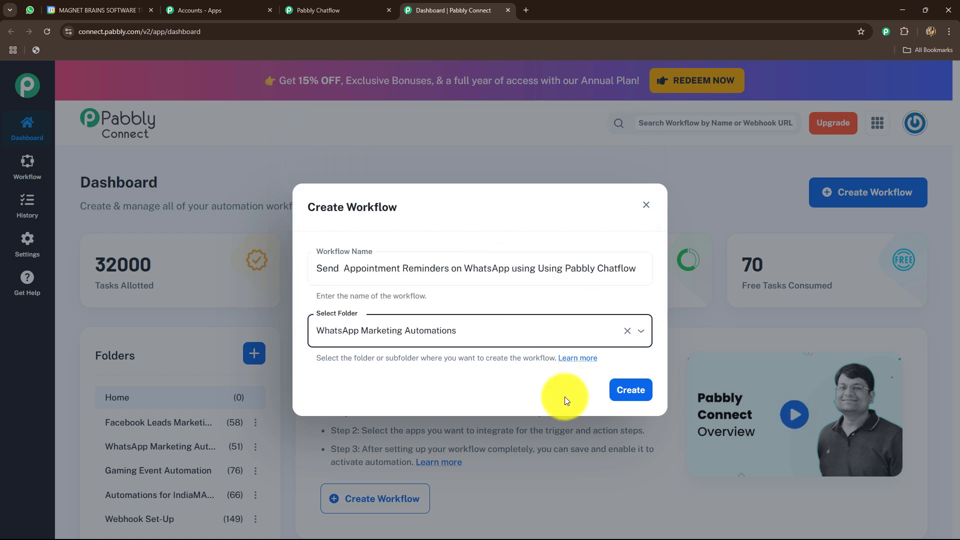
click(619, 386)
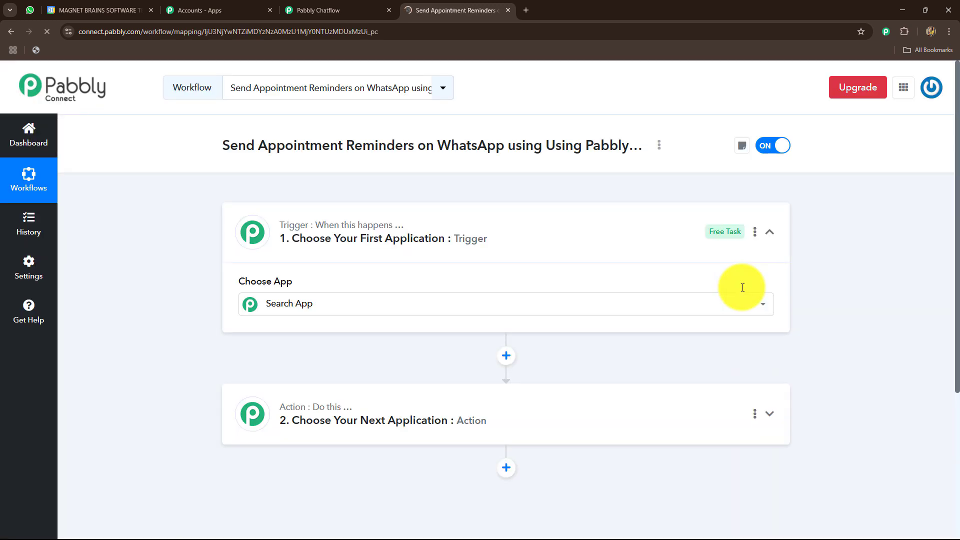
click(770, 234)
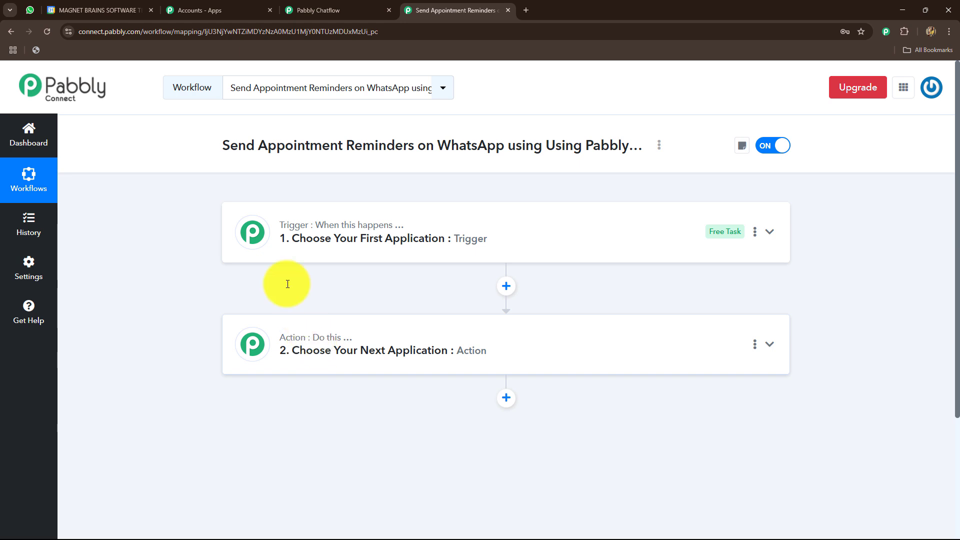
click(123, 10)
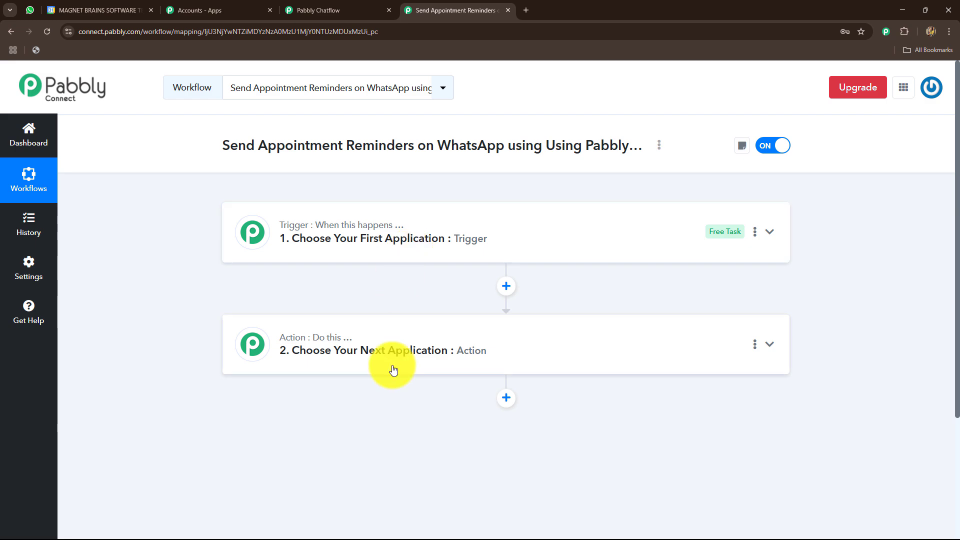
click(317, 9)
click(425, 10)
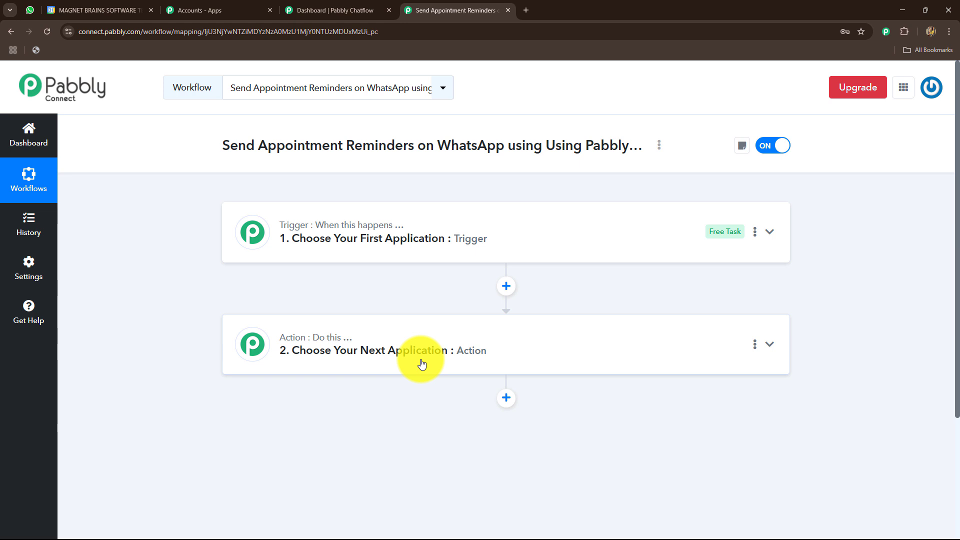
click(92, 6)
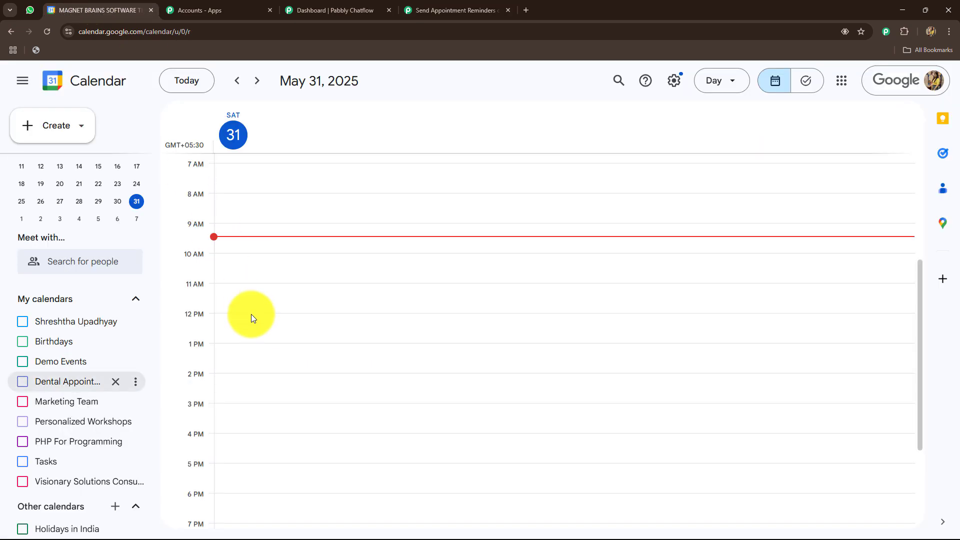
click(467, 8)
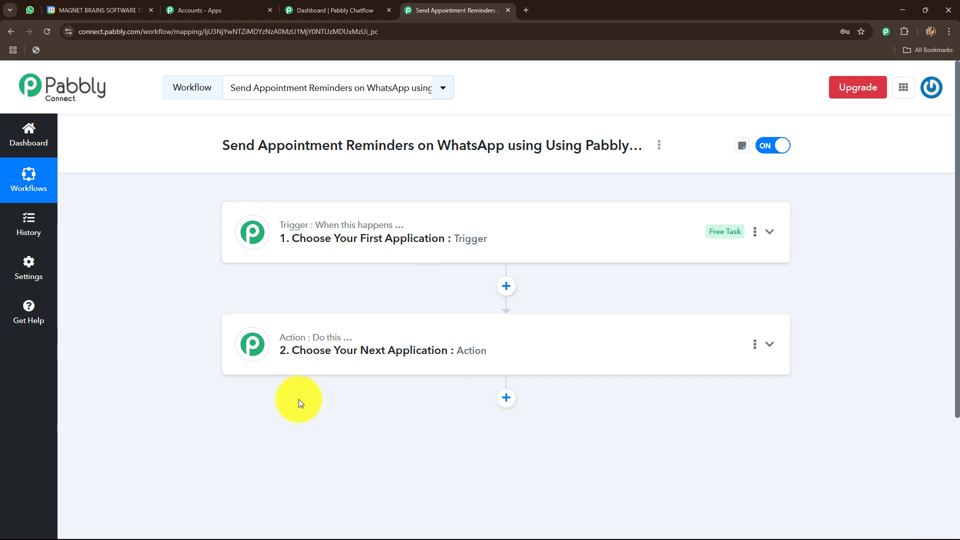
Search the trigger's app list for Google Calendar and choose it as the workflow's trigger application
click(253, 230)
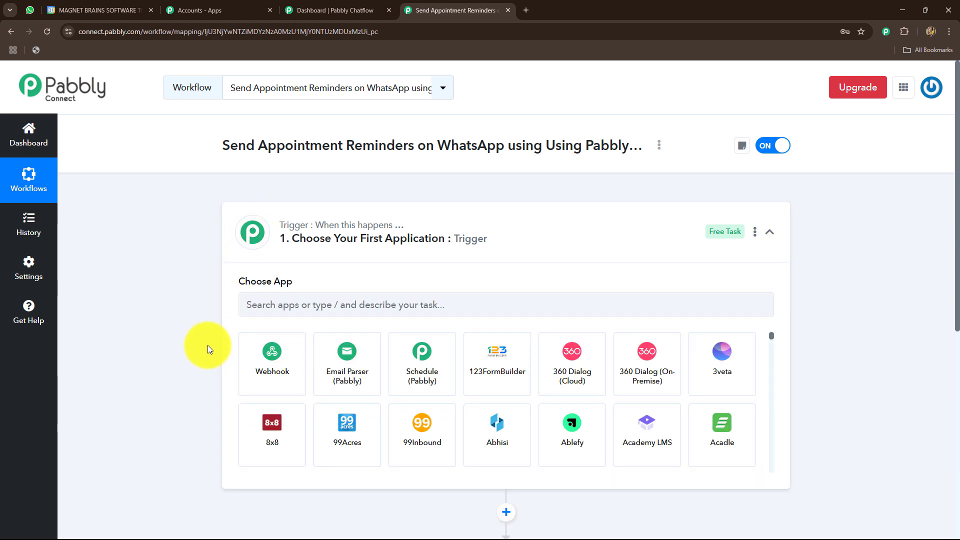
click(261, 307)
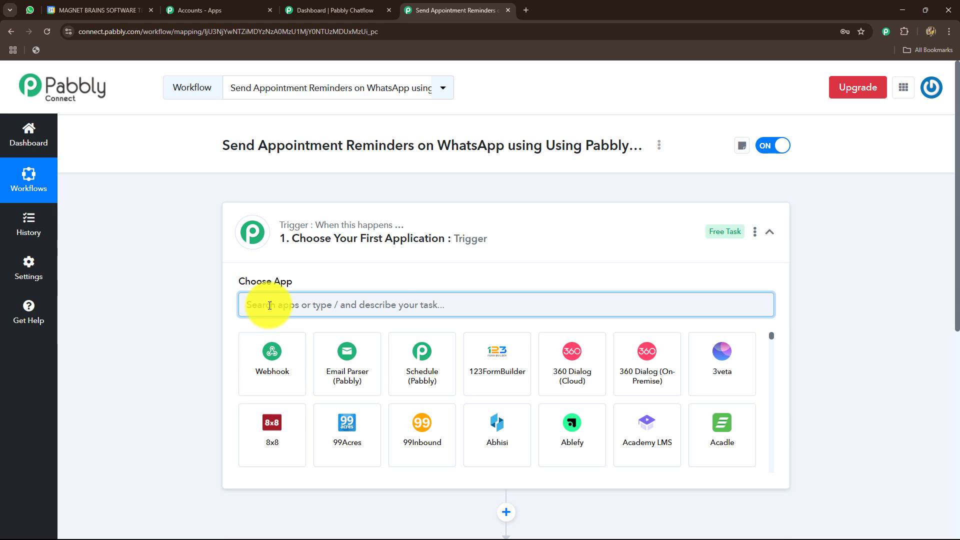
click(97, 10)
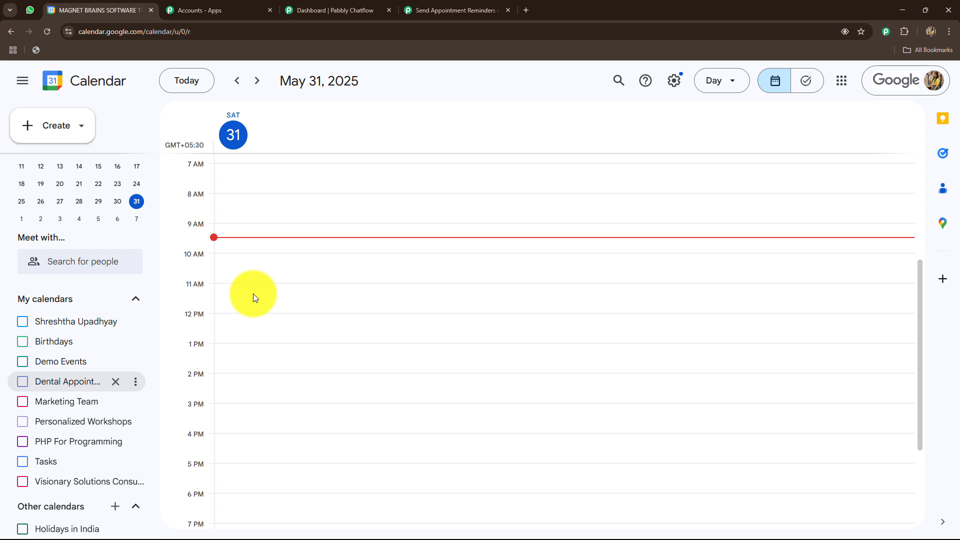
click(448, 10)
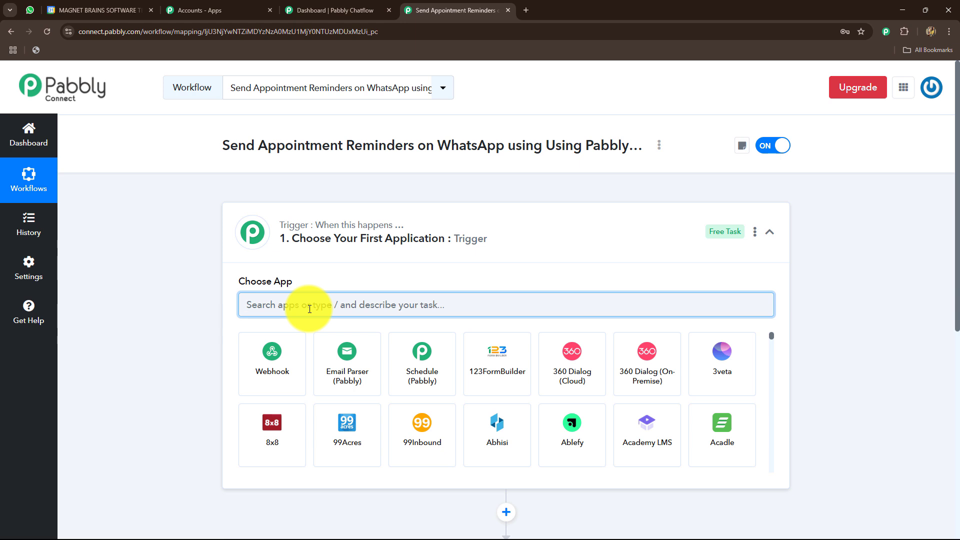
text(Goo)
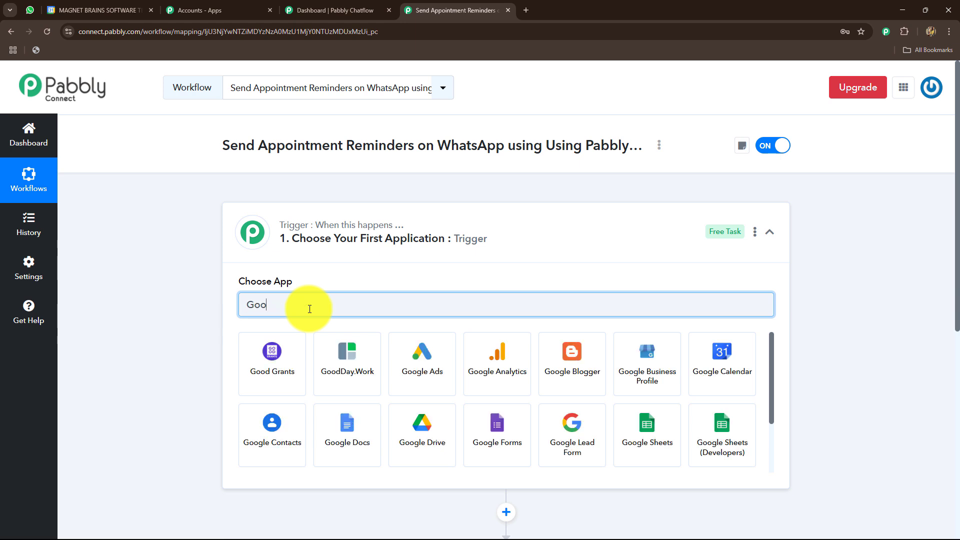
text(gle )
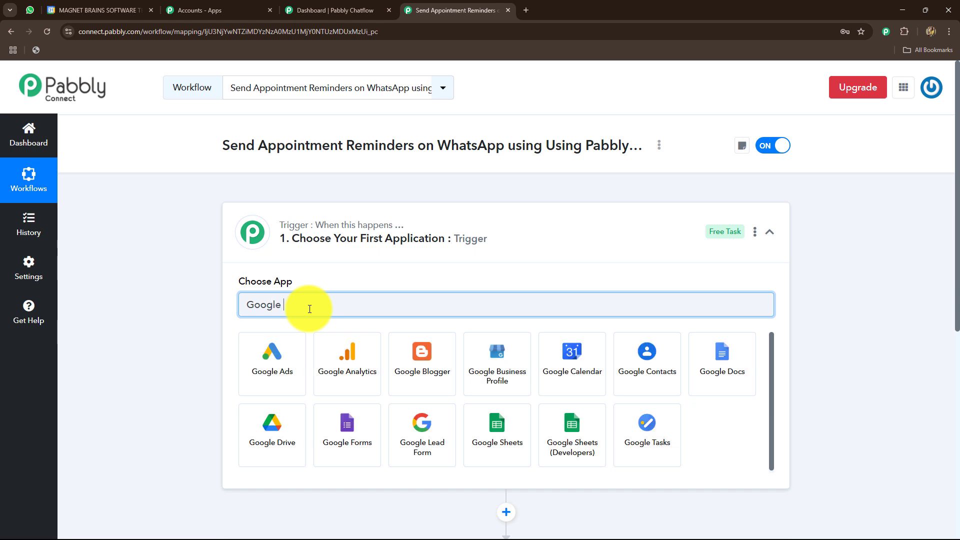
text(C)
click(292, 347)
Set the Google Calendar trigger event to New Event
click(253, 357)
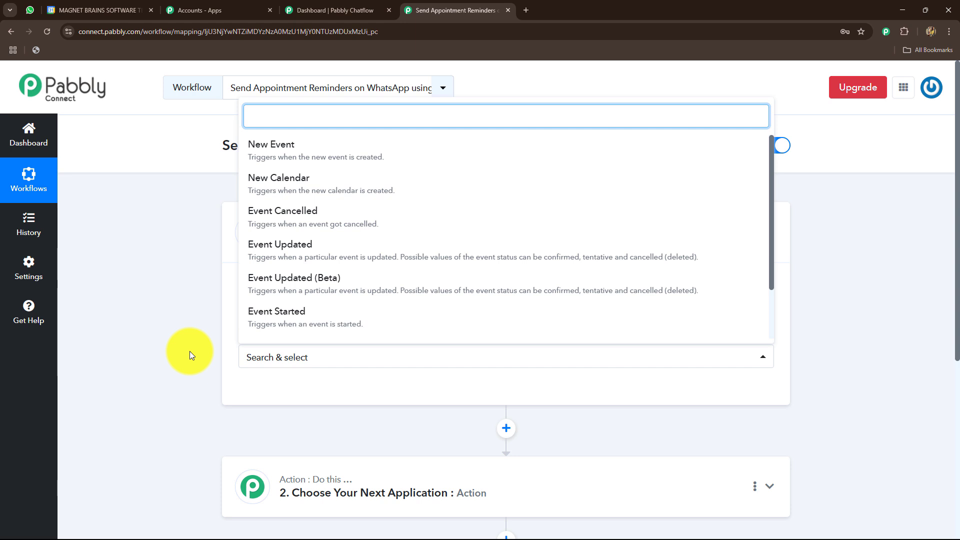
click(258, 145)
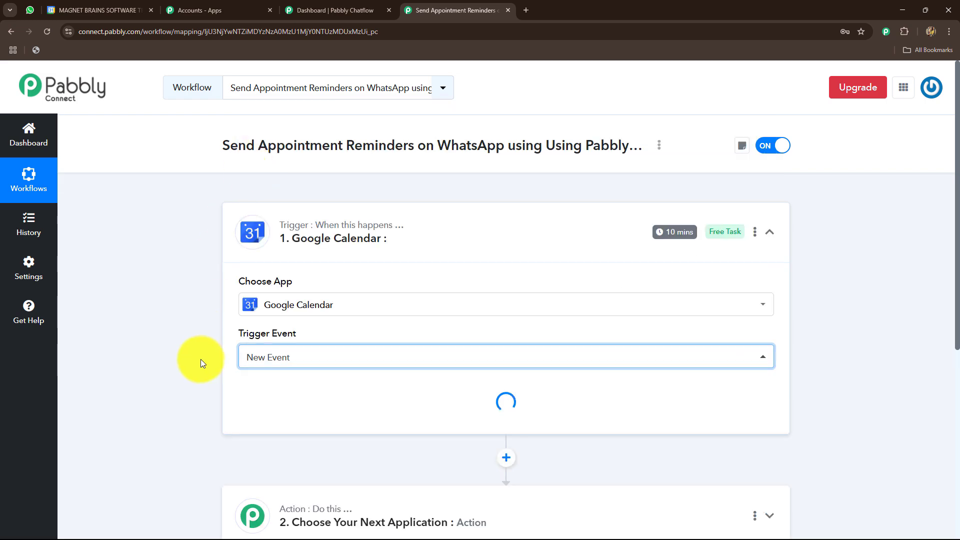
scroll(200, 360, down, 2)
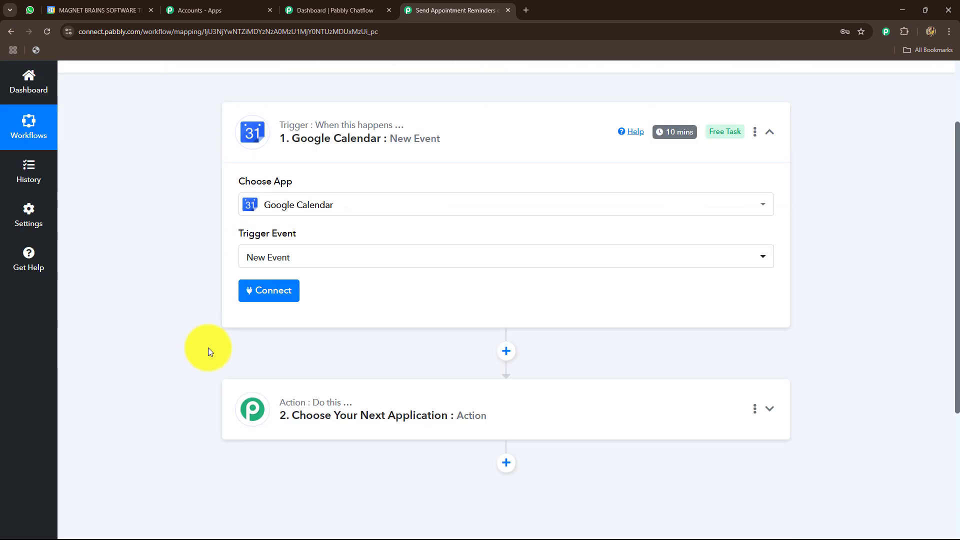
click(118, 9)
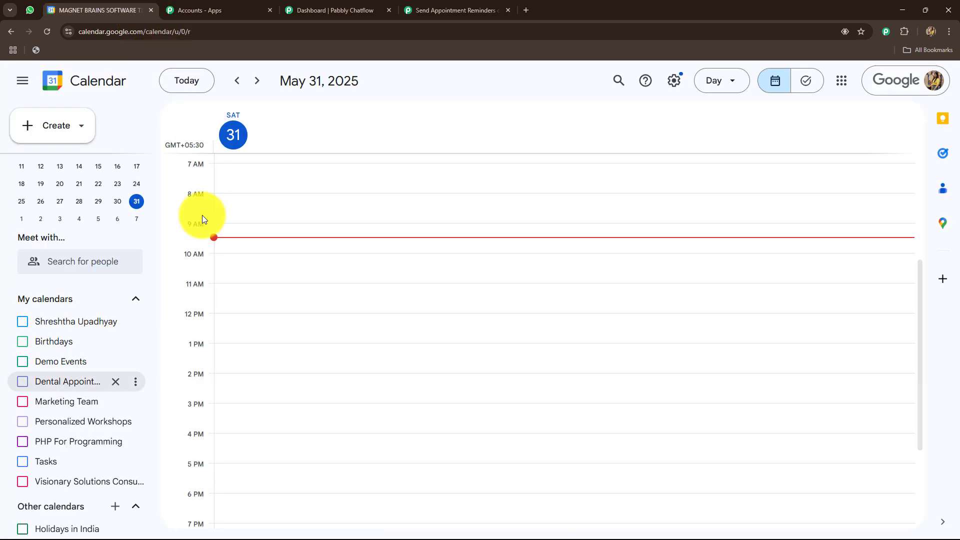
click(439, 9)
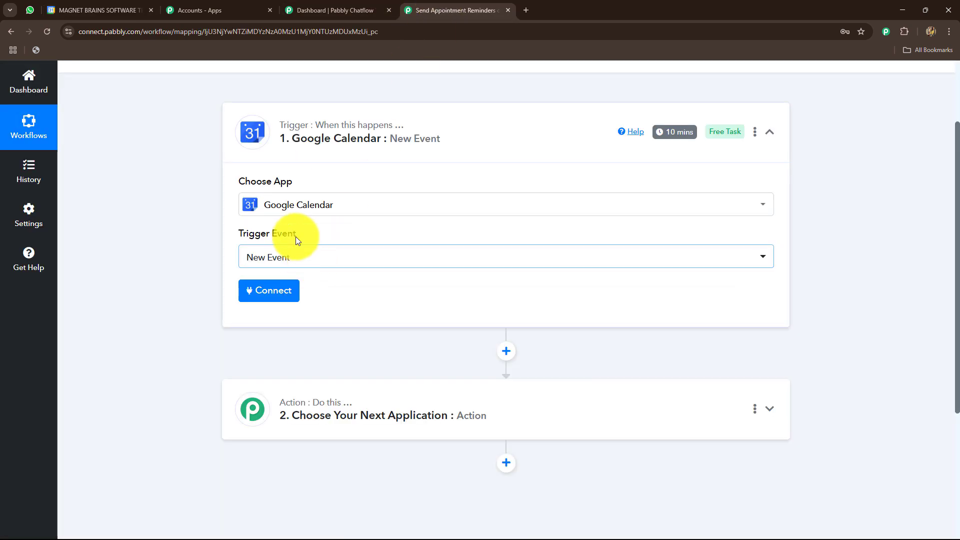
click(127, 4)
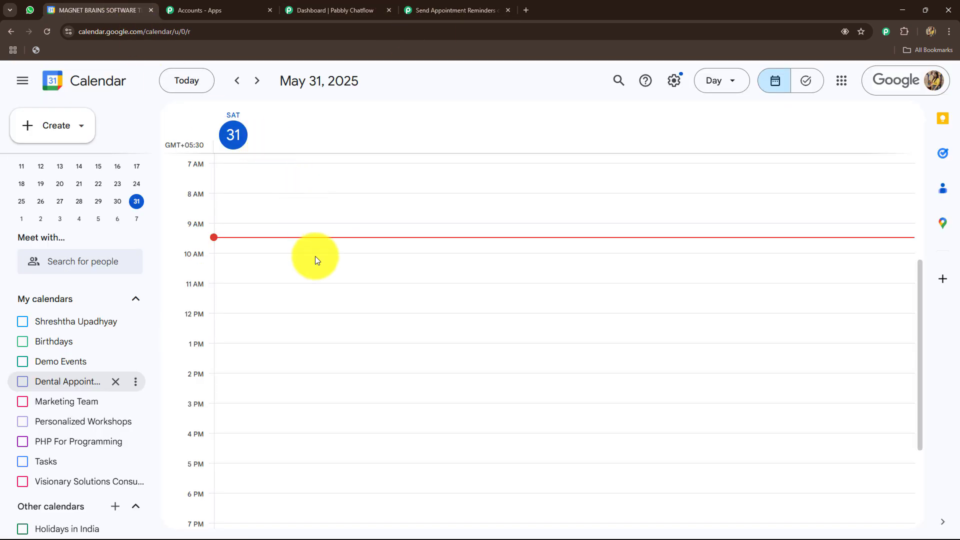
click(469, 6)
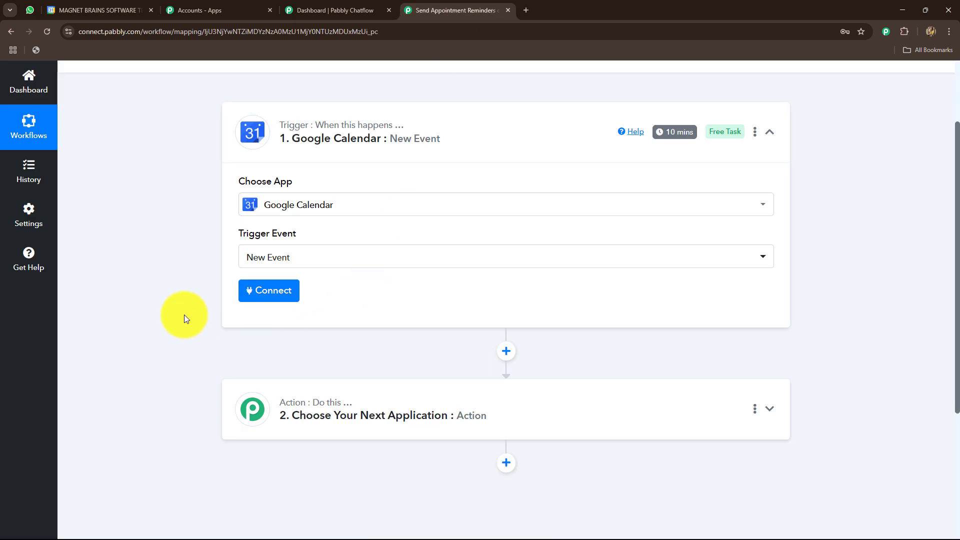
Add a new Google Calendar connection named "Google Calendar #4" by signing in with the Google account and granting access
click(264, 295)
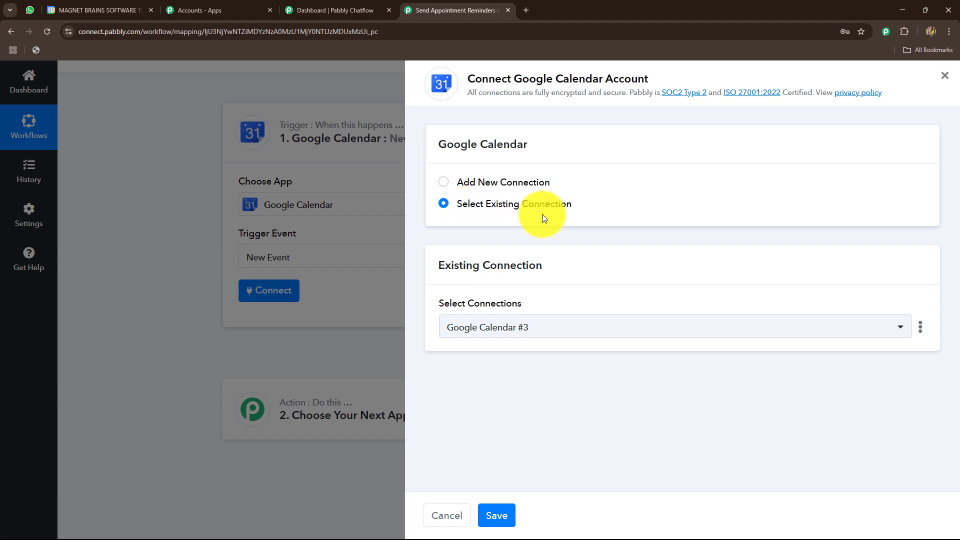
click(450, 184)
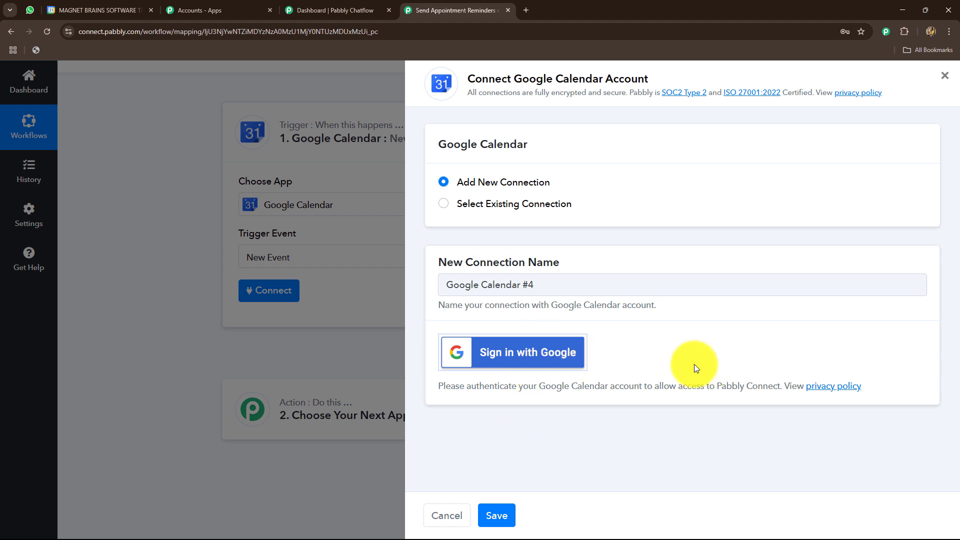
click(548, 361)
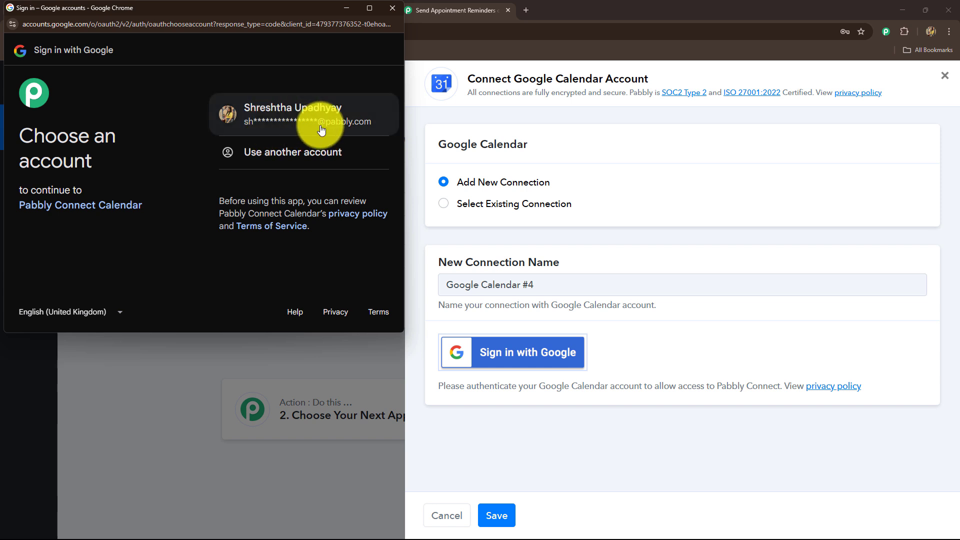
click(311, 108)
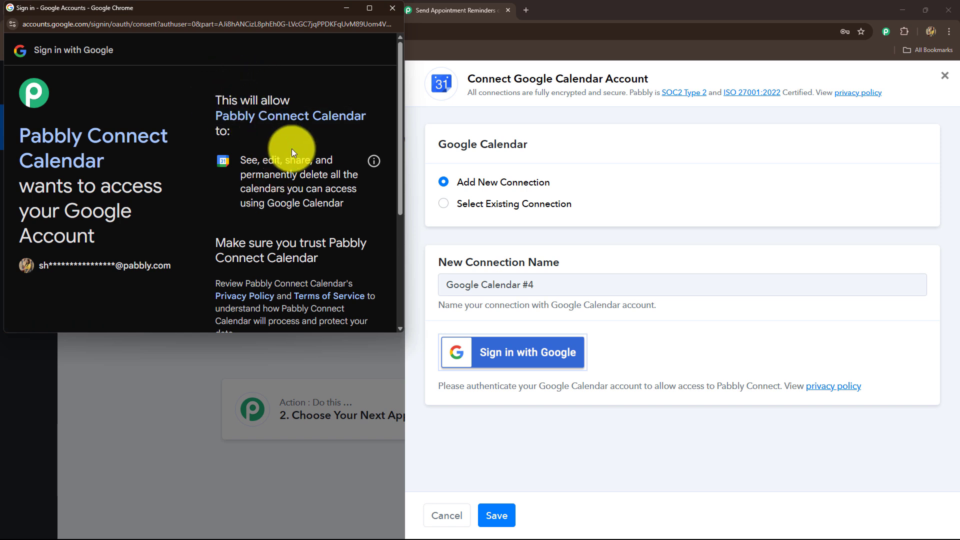
scroll(332, 230, down, 1)
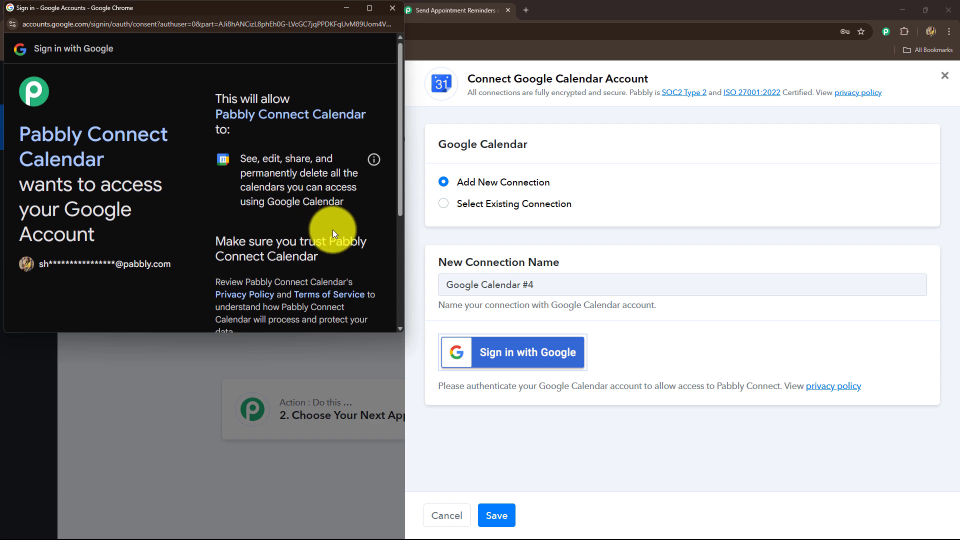
scroll(332, 229, down, 4)
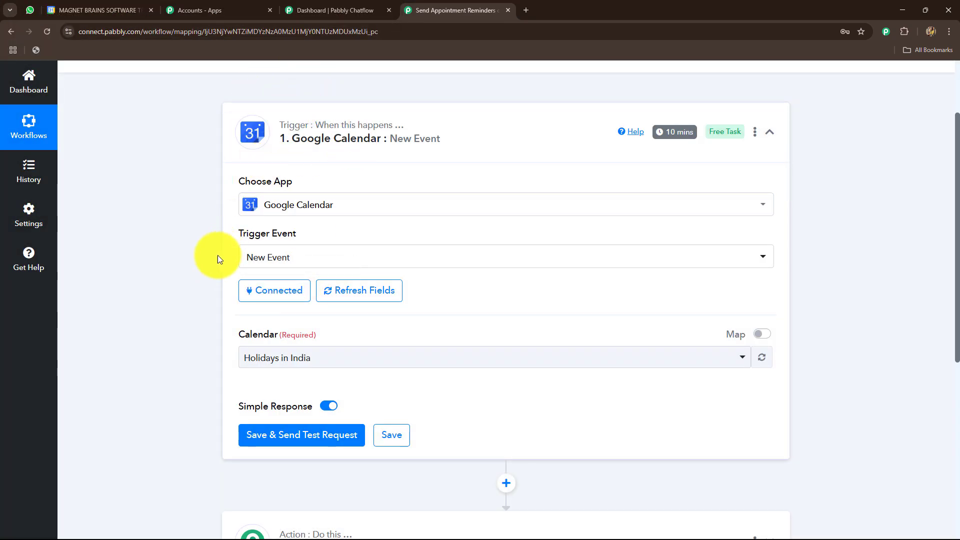
Set the trigger's calendar to Dental Appointments, checking its name against the calendar list in Google Calendar
scroll(182, 280, down, 4)
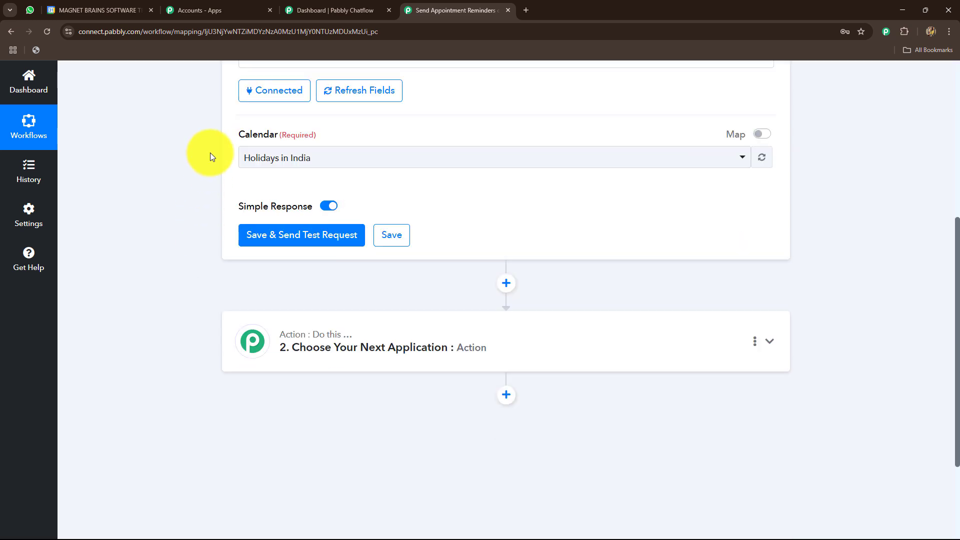
click(96, 9)
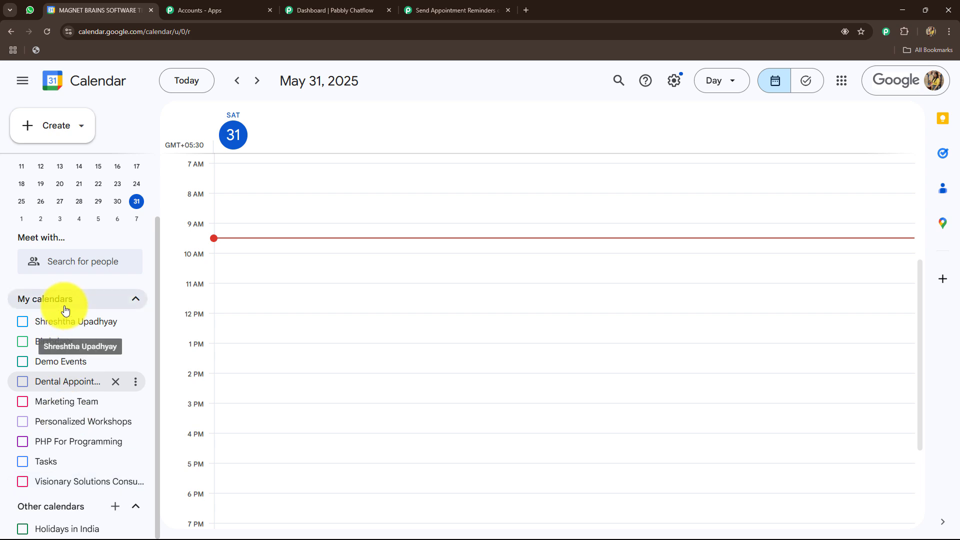
click(337, 4)
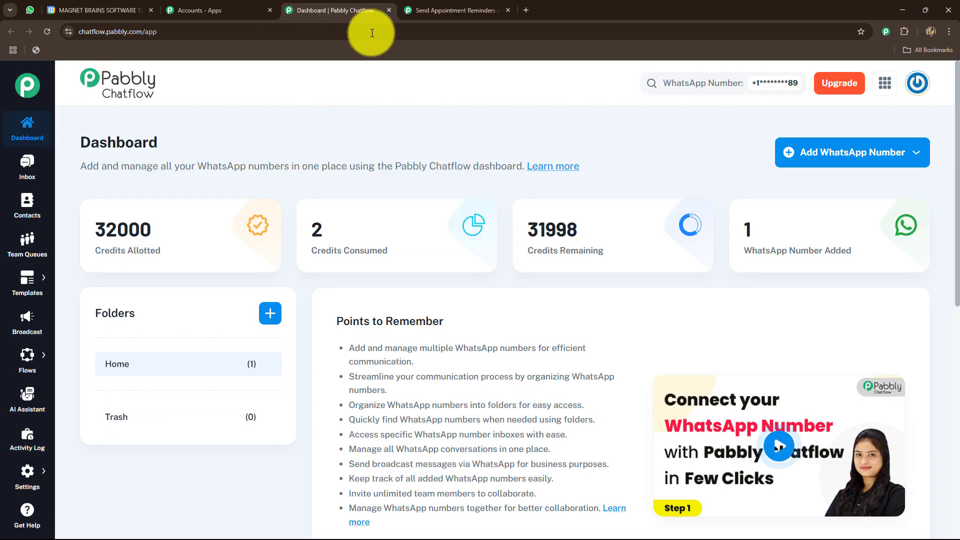
click(438, 4)
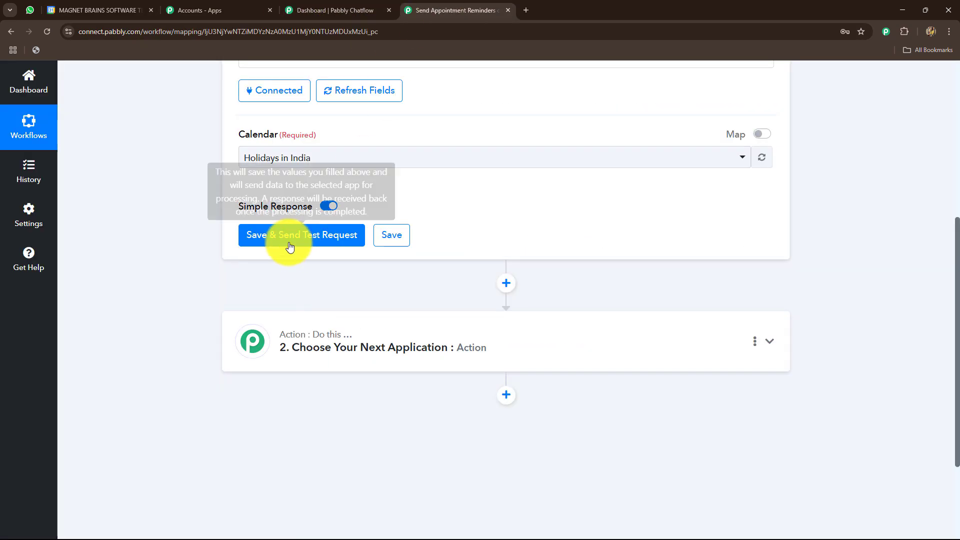
click(322, 160)
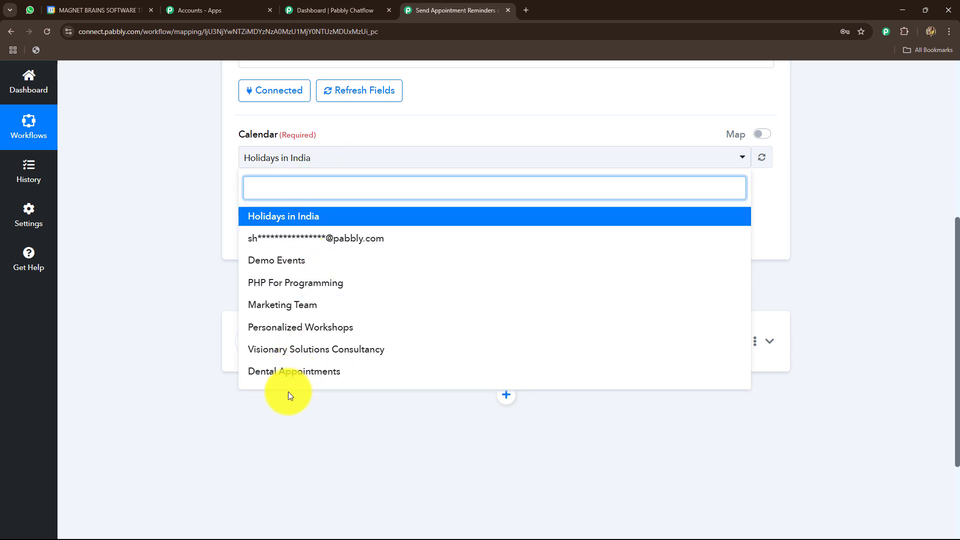
click(55, 9)
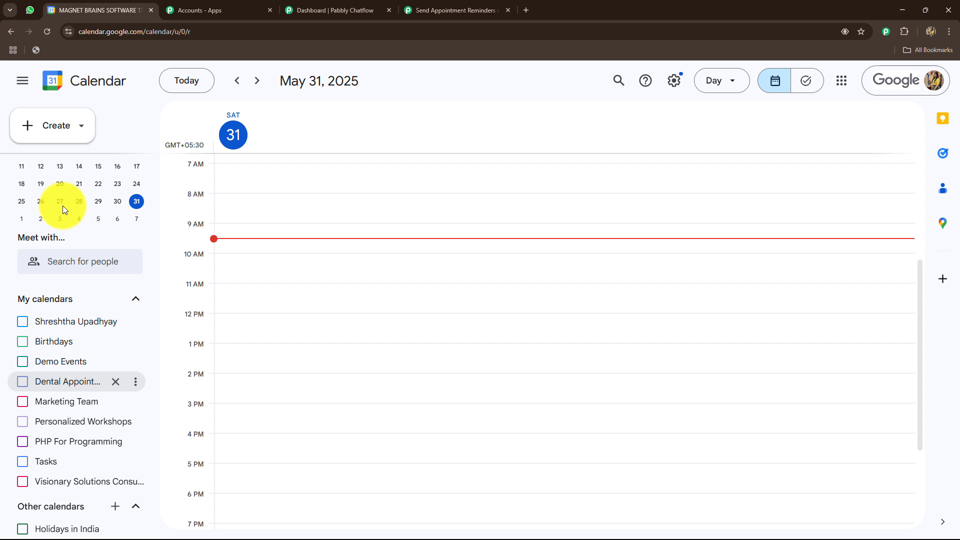
click(55, 384)
click(428, 10)
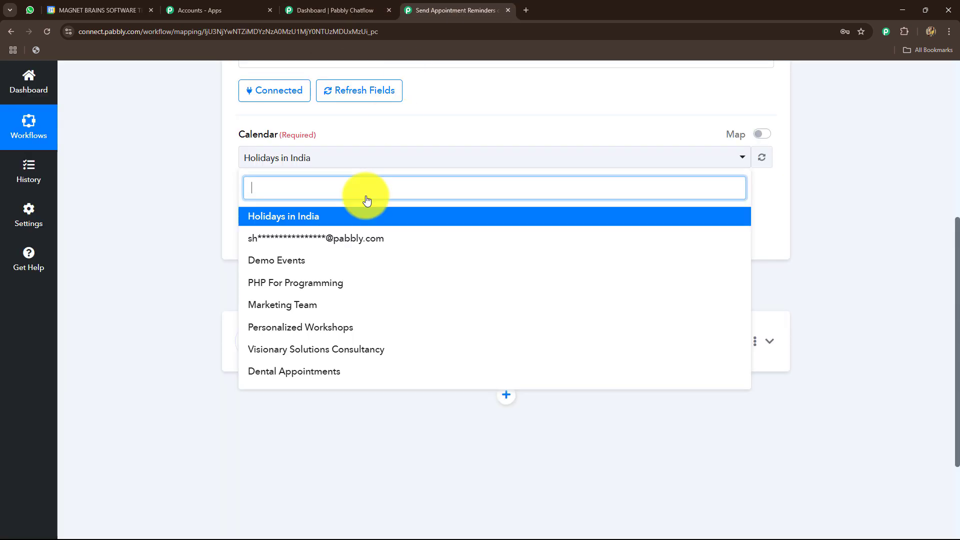
click(260, 373)
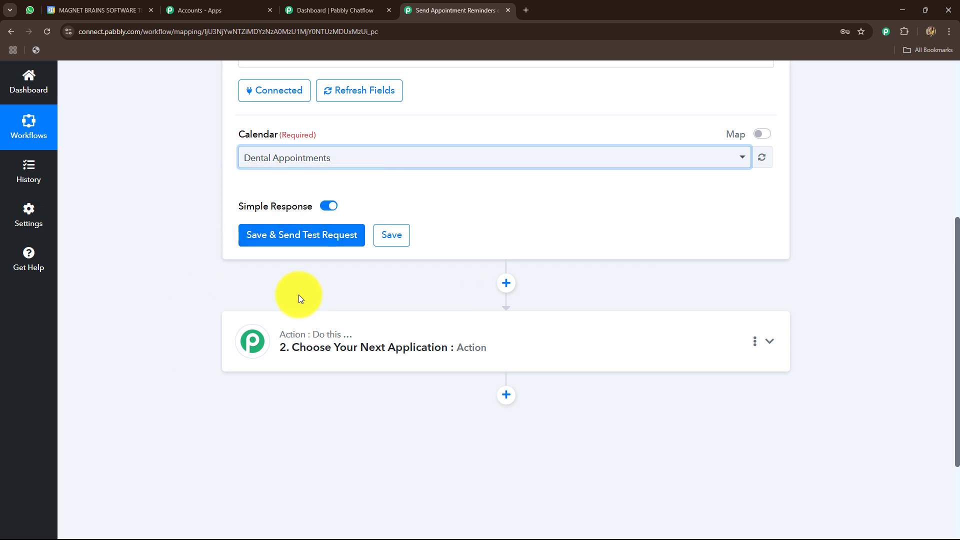
scroll(299, 293, up, 4)
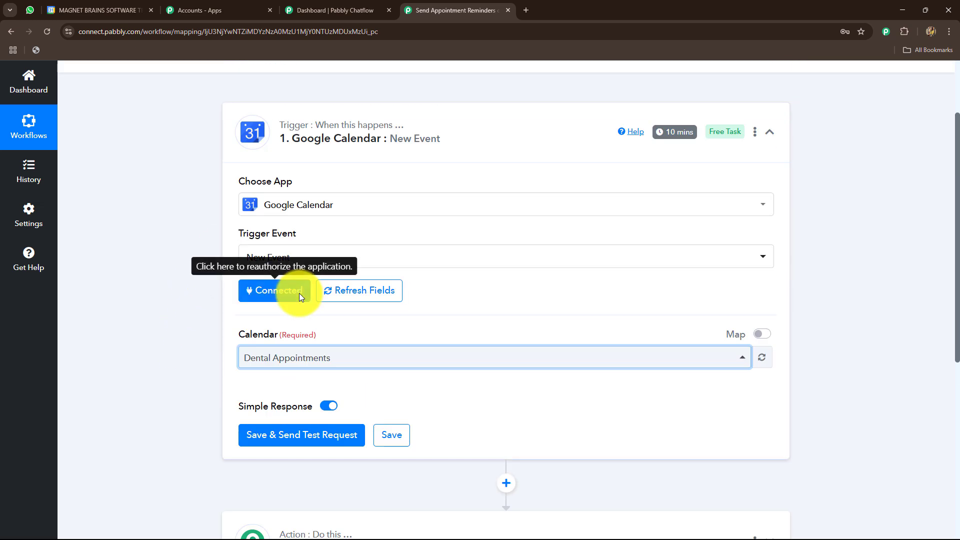
mouse_move(671, 138)
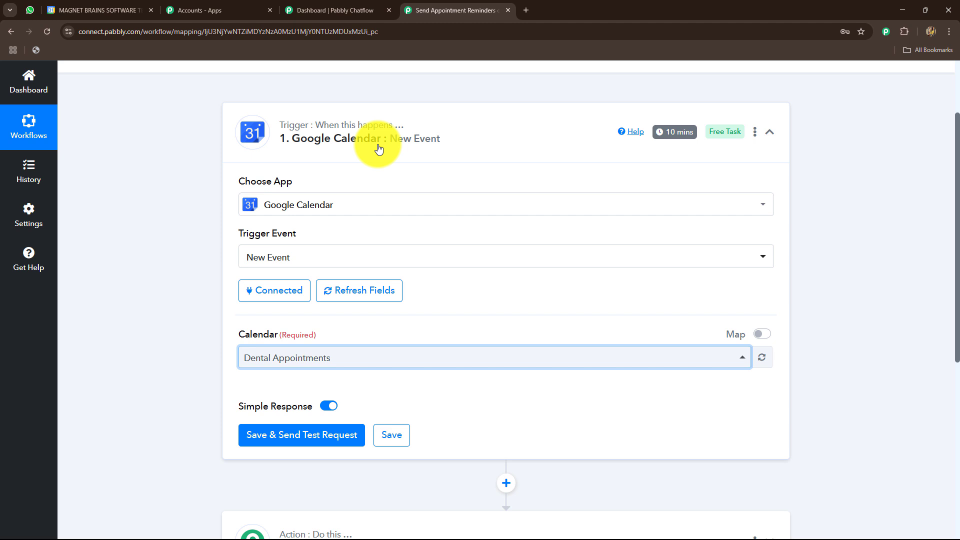
scroll(225, 268, down, 4)
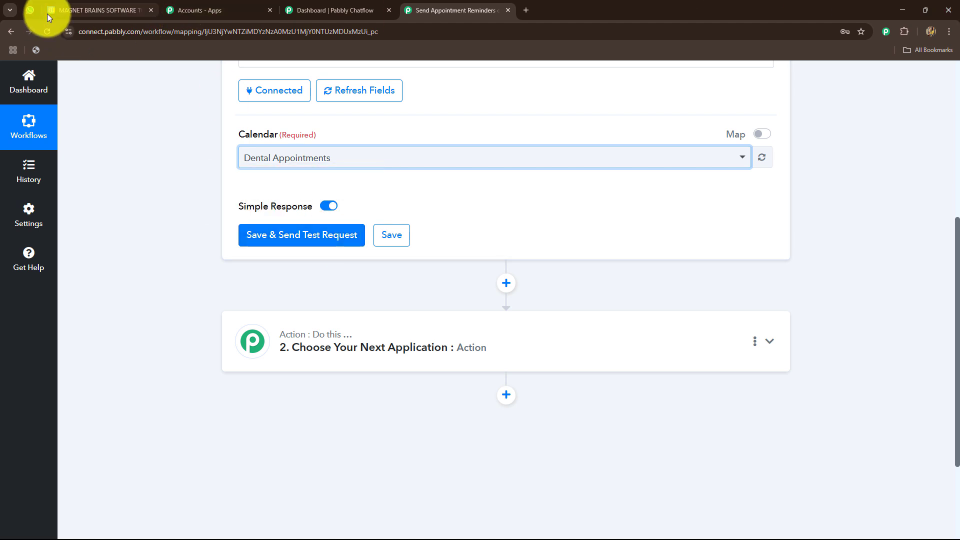
click(90, 10)
click(435, 10)
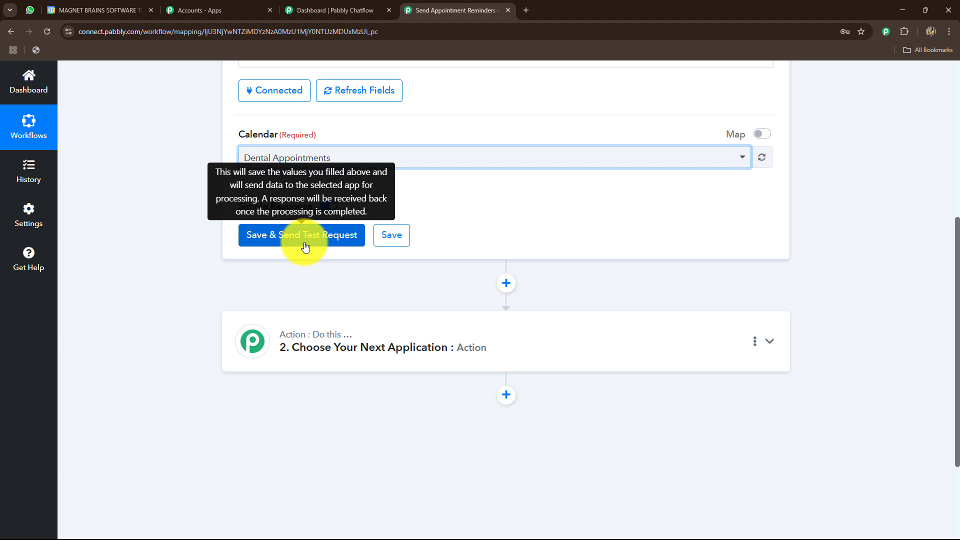
Switch to Google Calendar, show the Dental Appointments calendar and start a new event titled "Dental Appointment for Demo Patient"
click(90, 10)
click(23, 382)
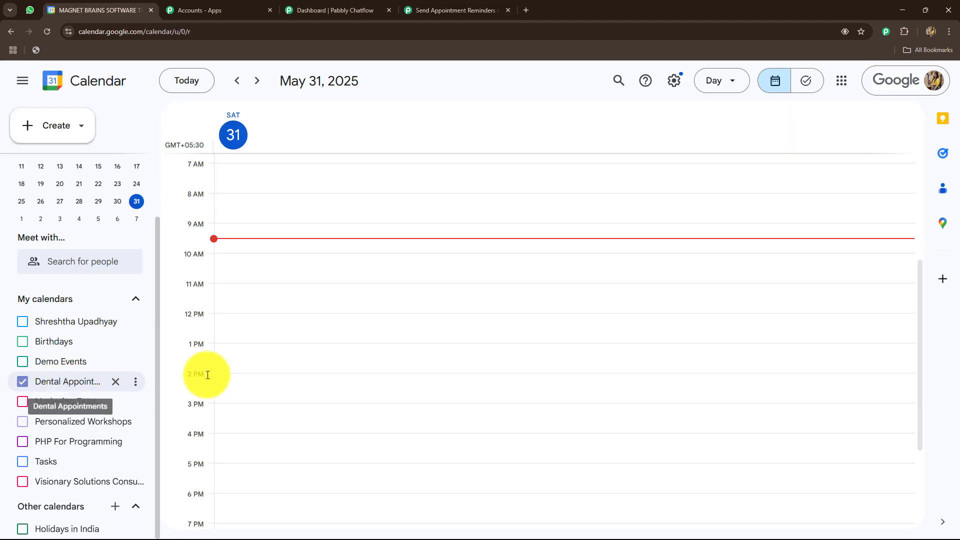
scroll(129, 294, up, 2)
click(64, 133)
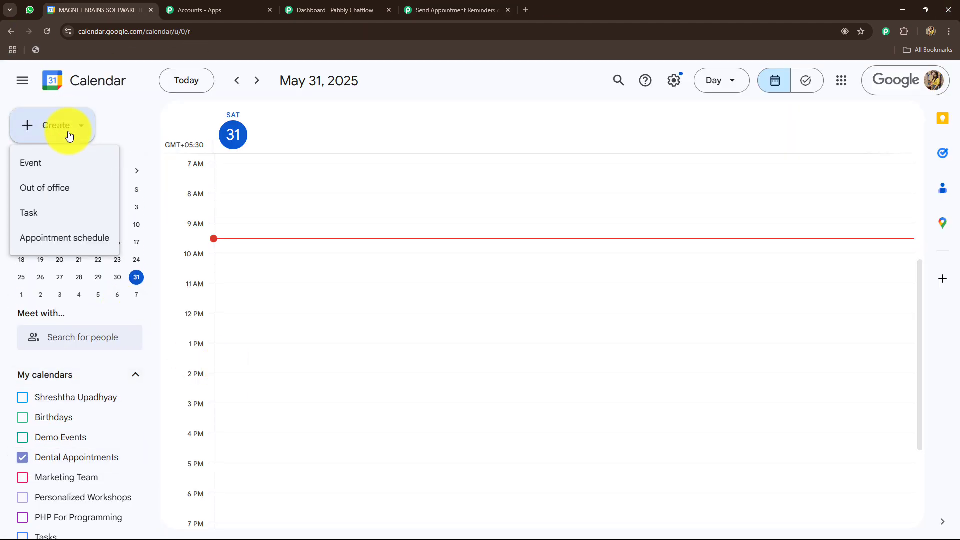
click(52, 160)
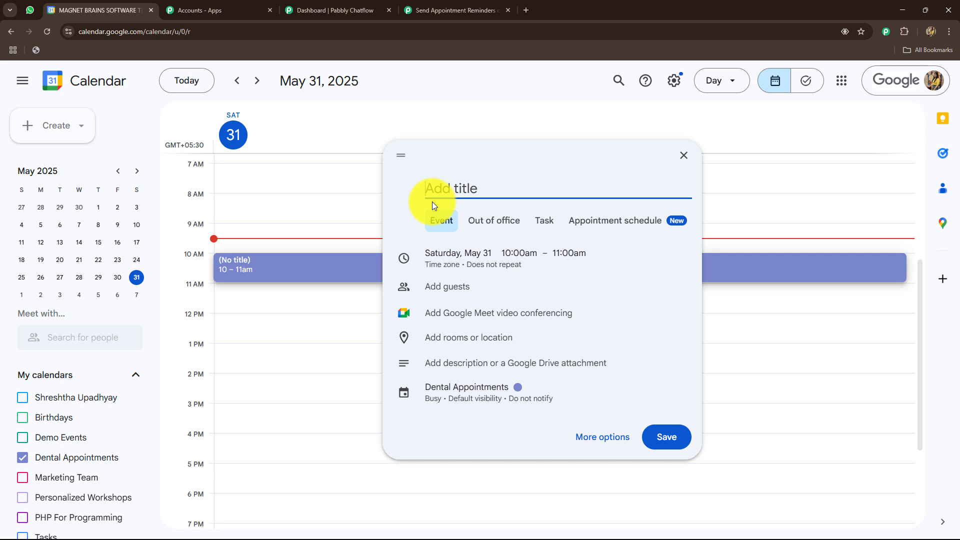
text(Dental Appointment for)
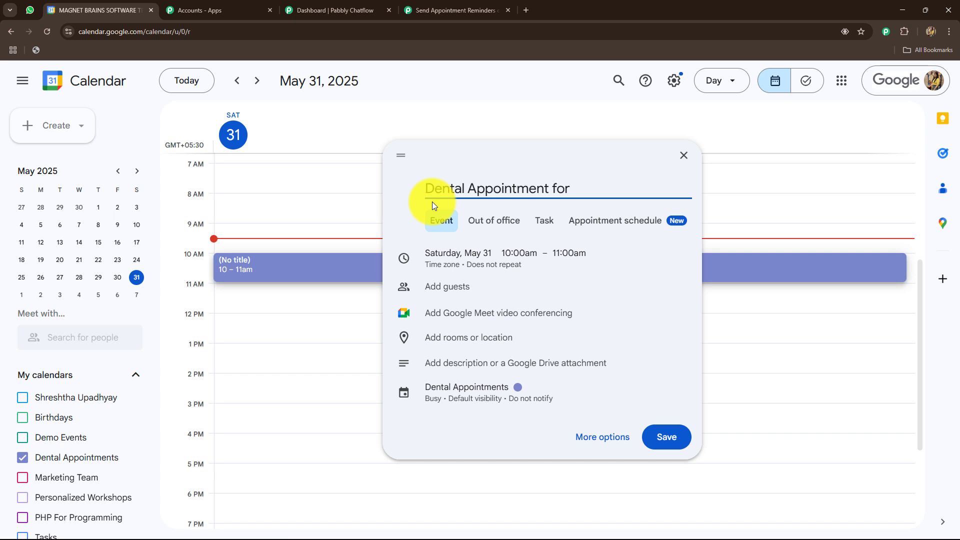
text(Demo Patient)
Add the patient's e-mail as a guest and save the event for Sunday, June 1, 10:00am to 11:00am
click(438, 288)
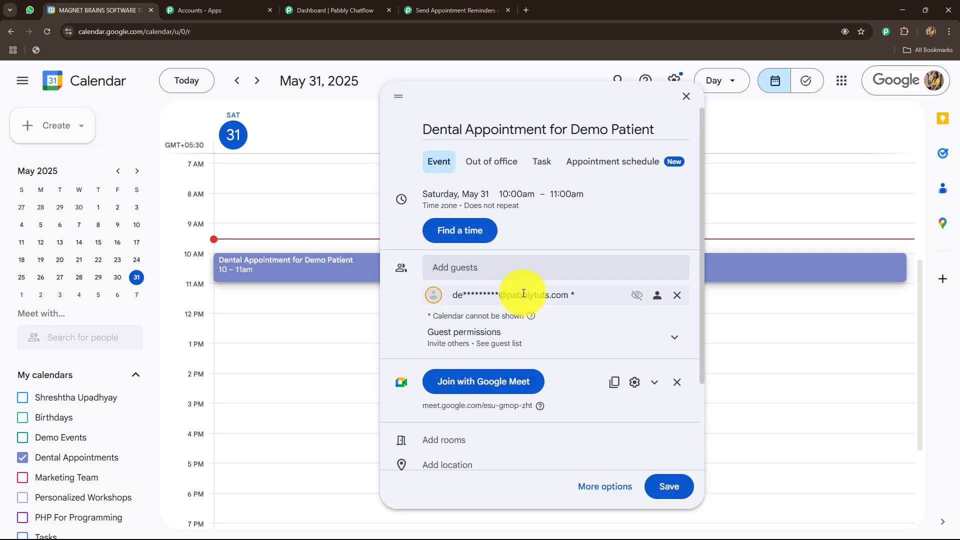
mouse_move(521, 302)
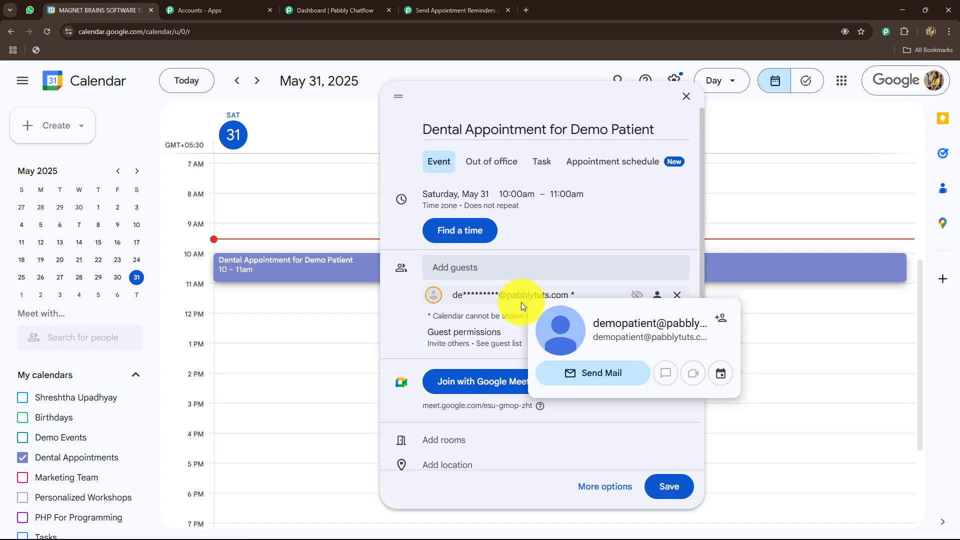
click(429, 198)
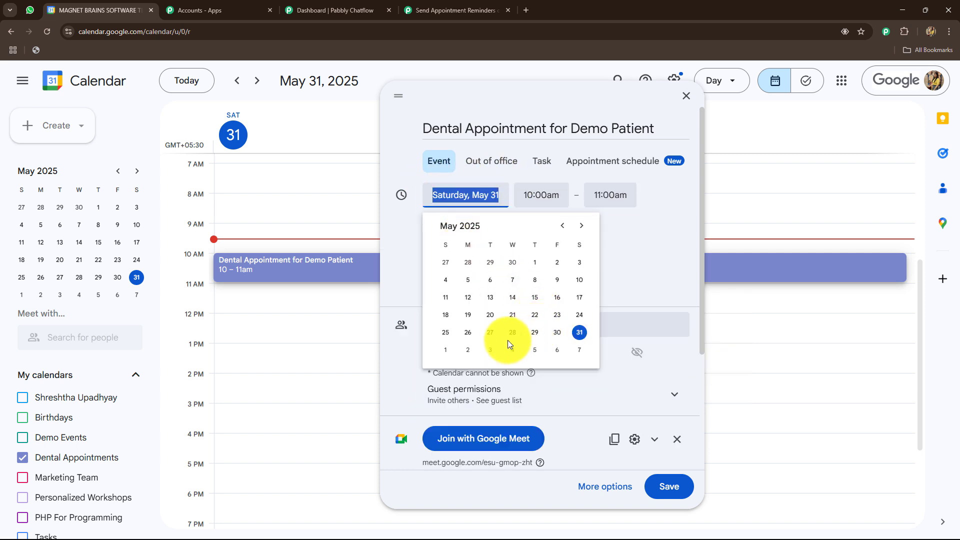
click(447, 353)
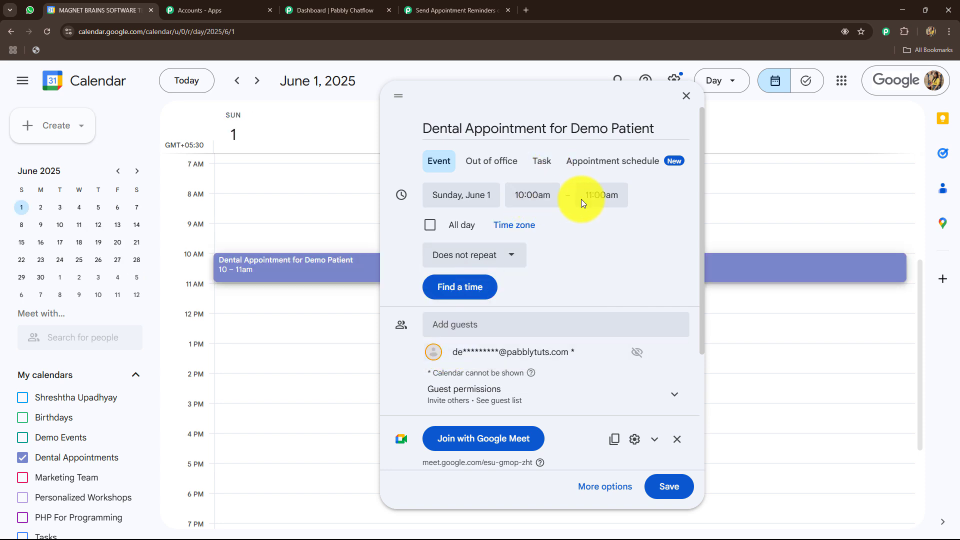
click(679, 491)
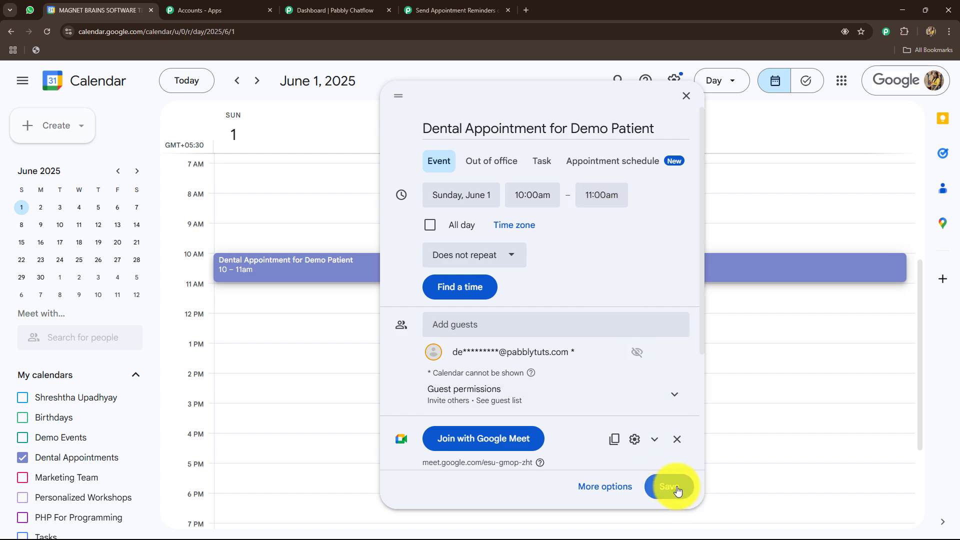
click(575, 337)
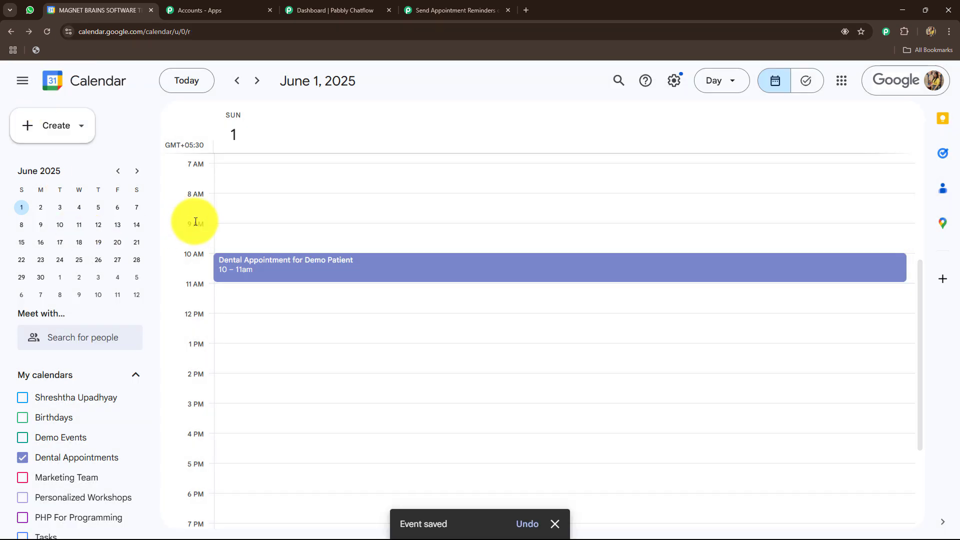
Review the saved event's details, switch back to Pabbly Connect, then save the Google Calendar trigger and send a test request
click(307, 273)
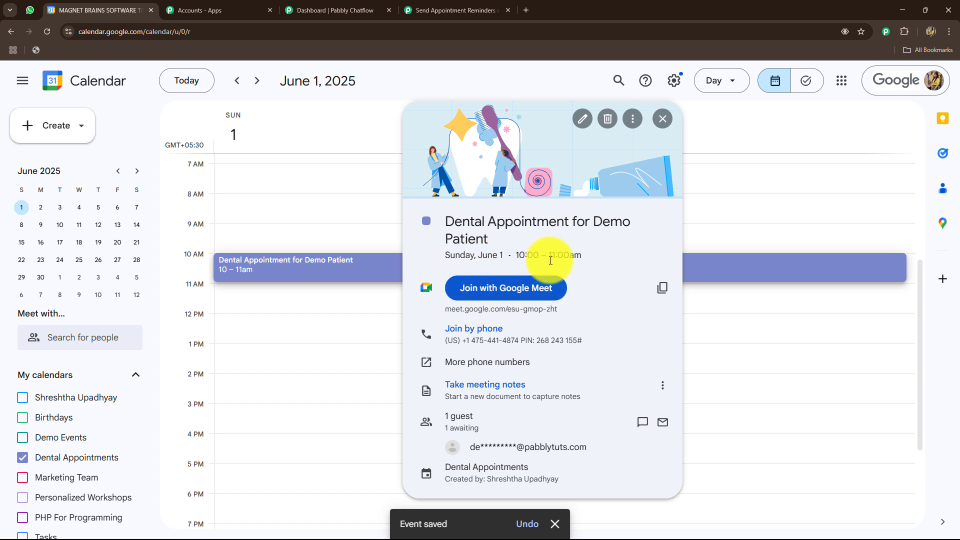
click(330, 299)
click(425, 9)
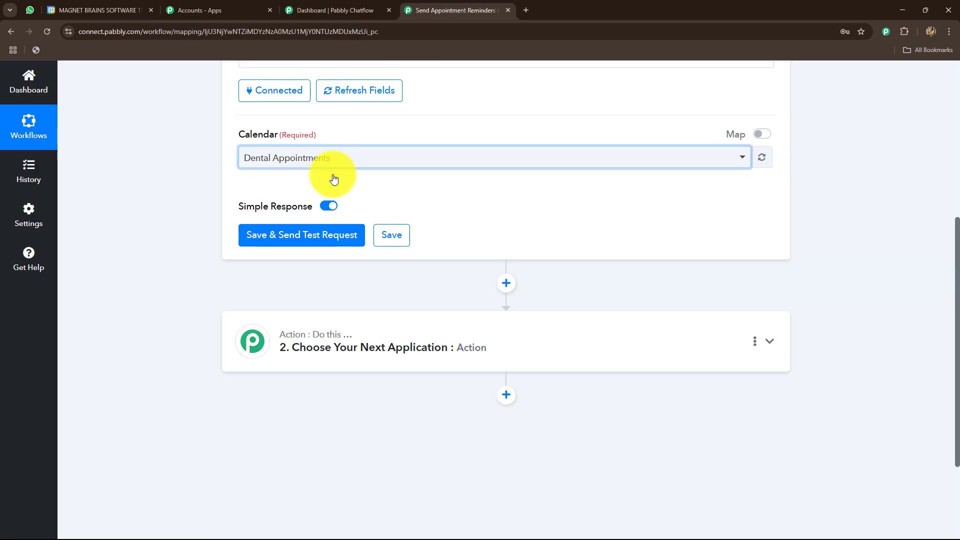
click(275, 238)
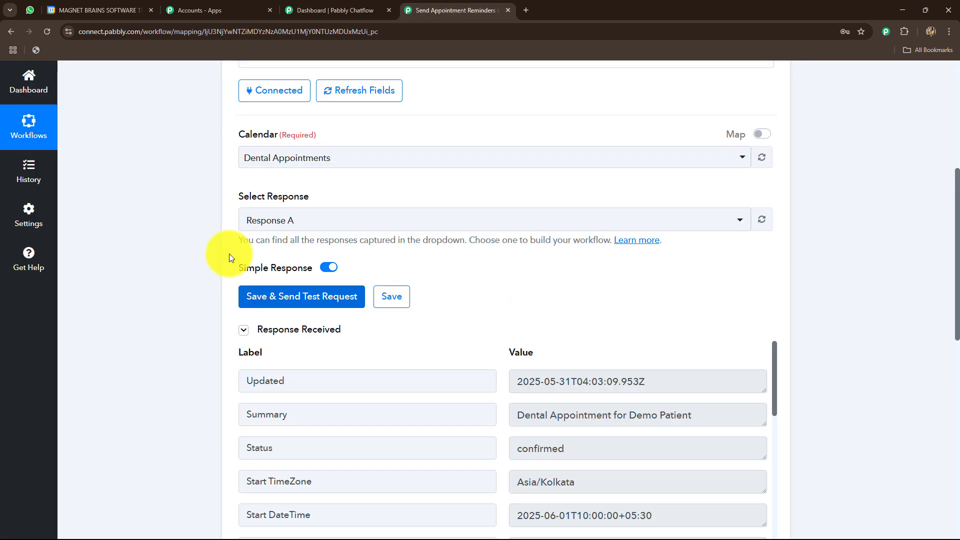
Examine the trigger response for the event summary and attendee e-mail, and check it against the appointment in Google Calendar
scroll(231, 254, down, 4)
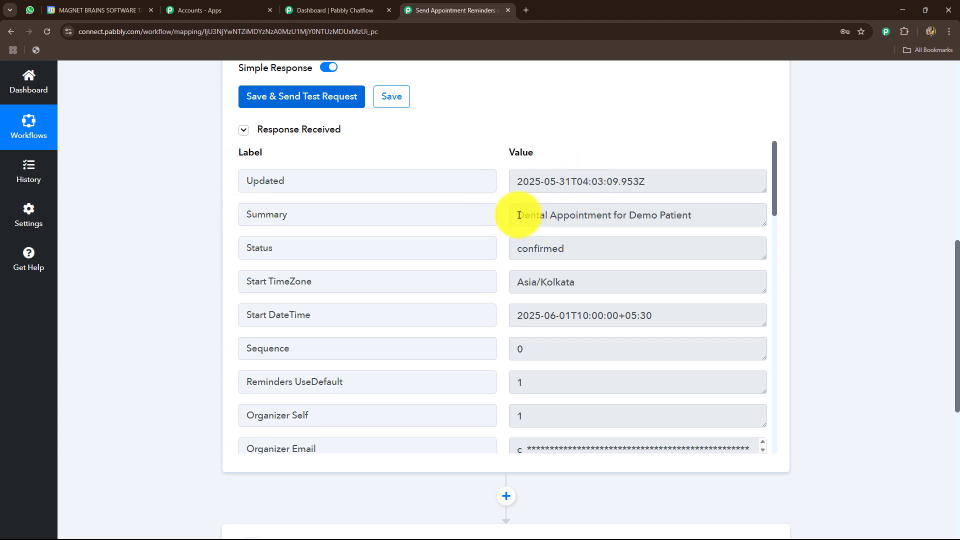
drag(515, 214, 755, 238)
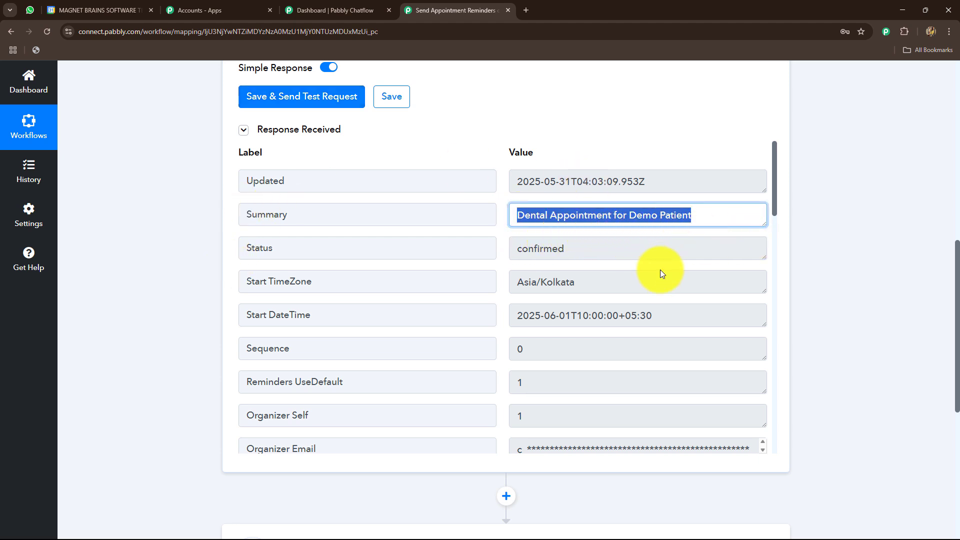
scroll(660, 274, down, 2)
scroll(636, 320, up, 2)
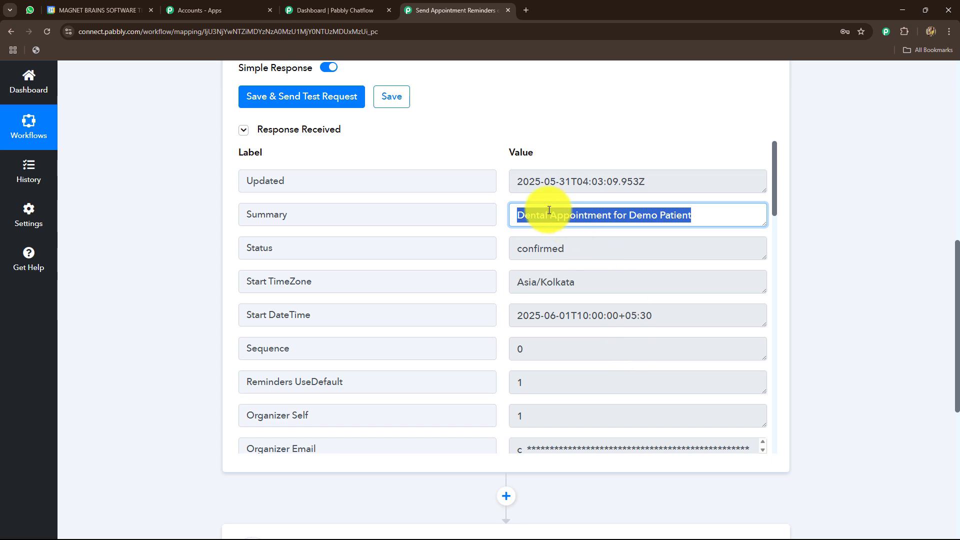
scroll(563, 350, down, 15)
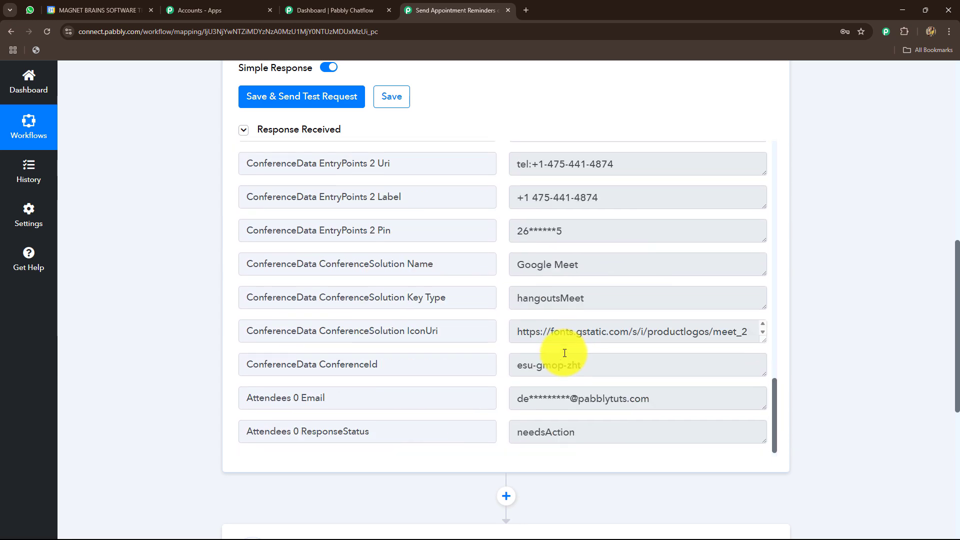
scroll(565, 353, up, 15)
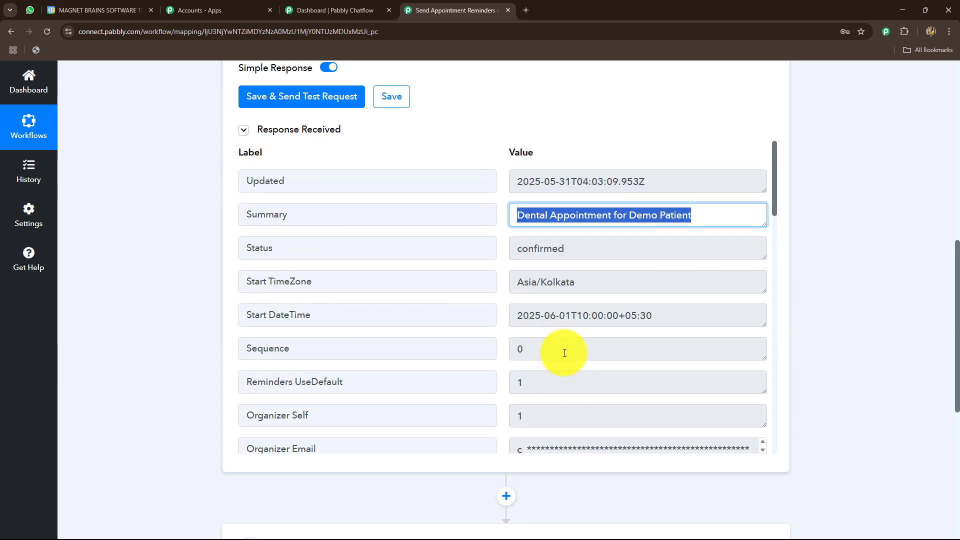
scroll(565, 353, down, 12)
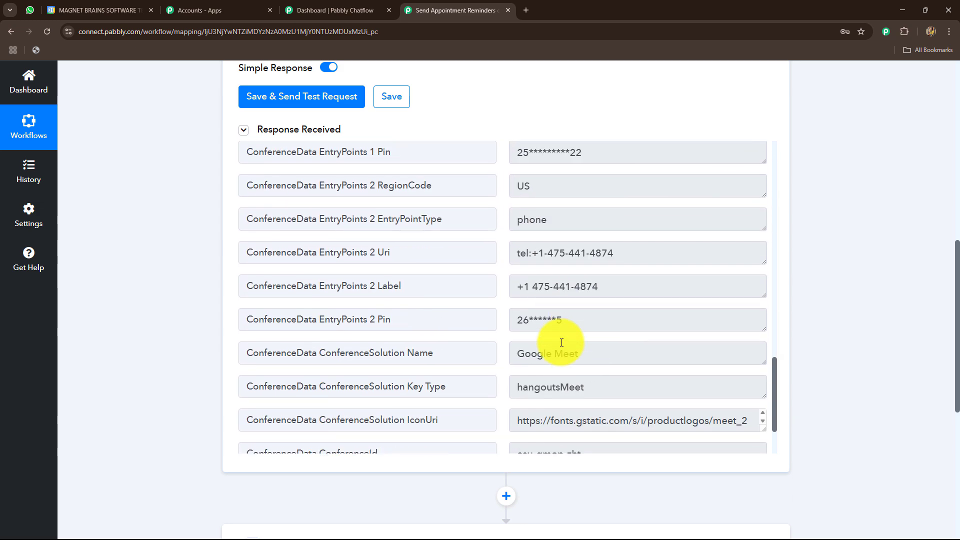
scroll(561, 343, down, 2)
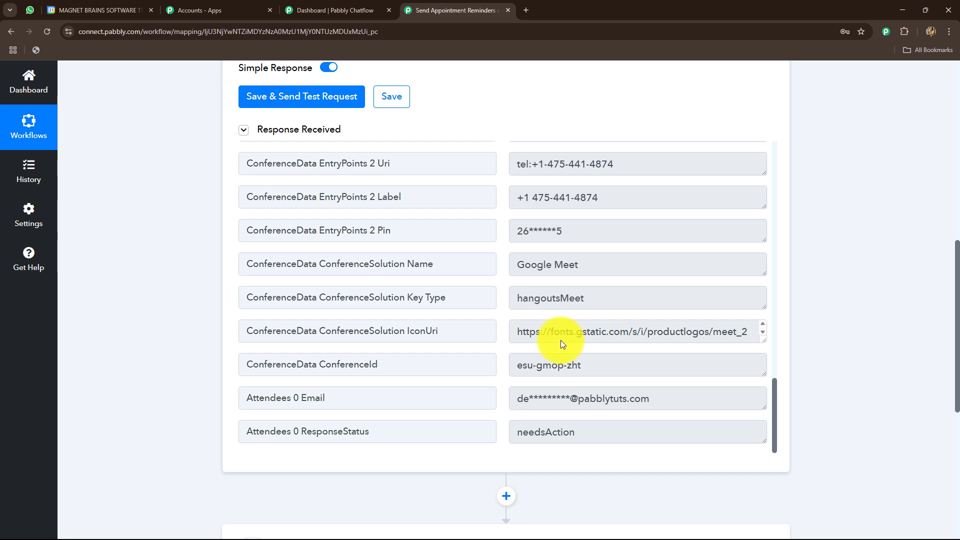
drag(655, 397, 488, 396)
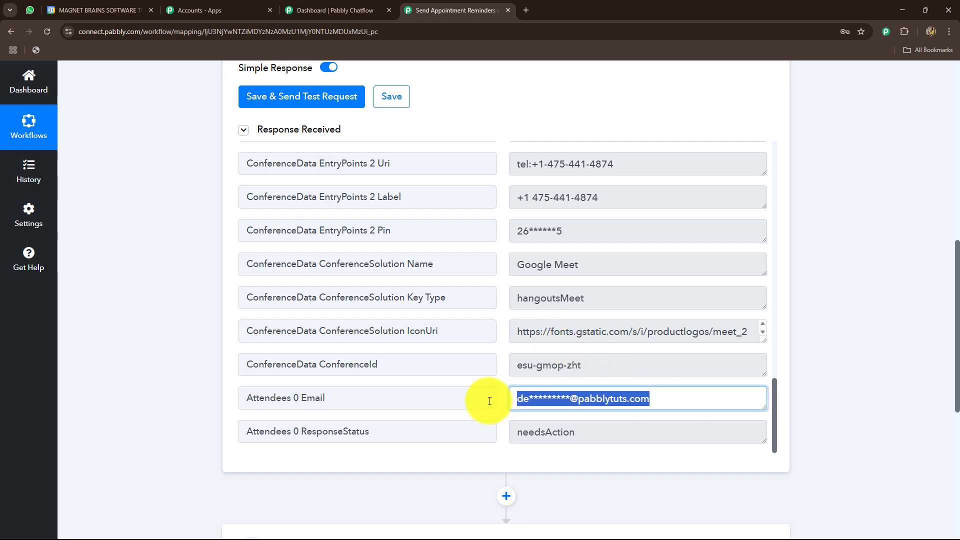
scroll(677, 353, up, 12)
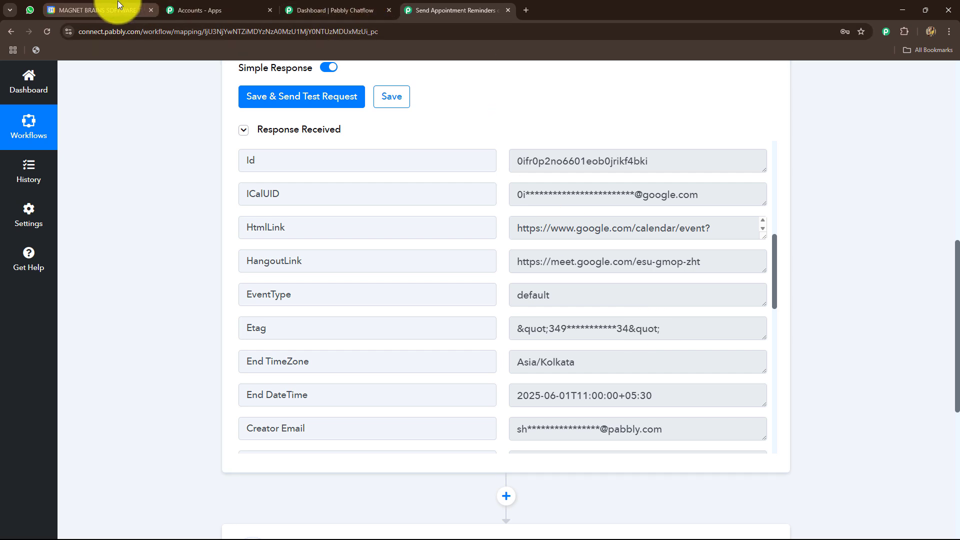
click(118, 8)
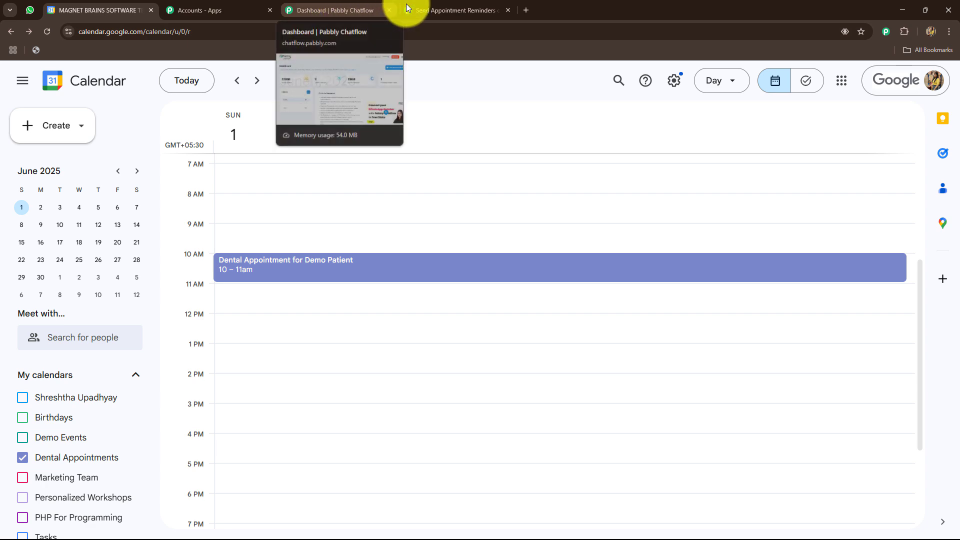
click(425, 10)
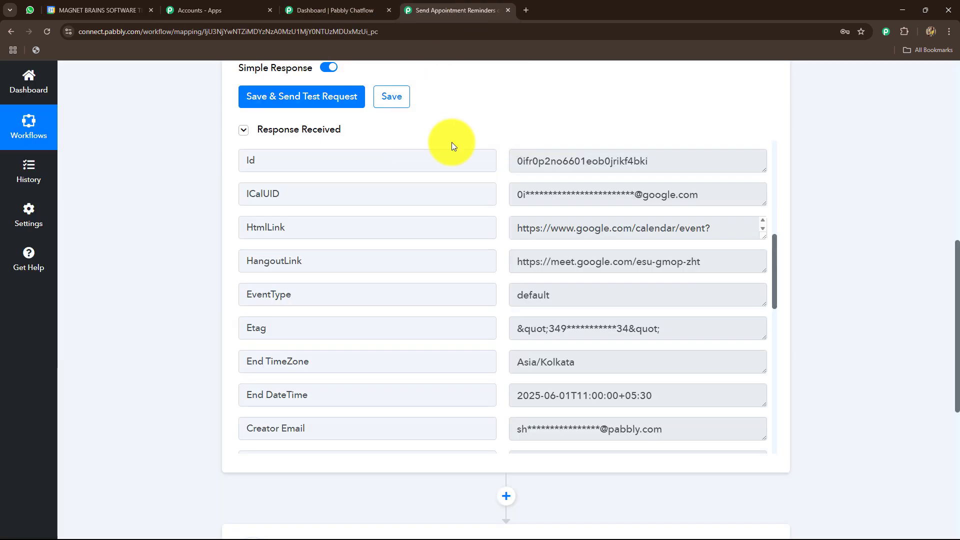
Choose Google Contacts as the app for the workflow's second step
scroll(810, 273, down, 6)
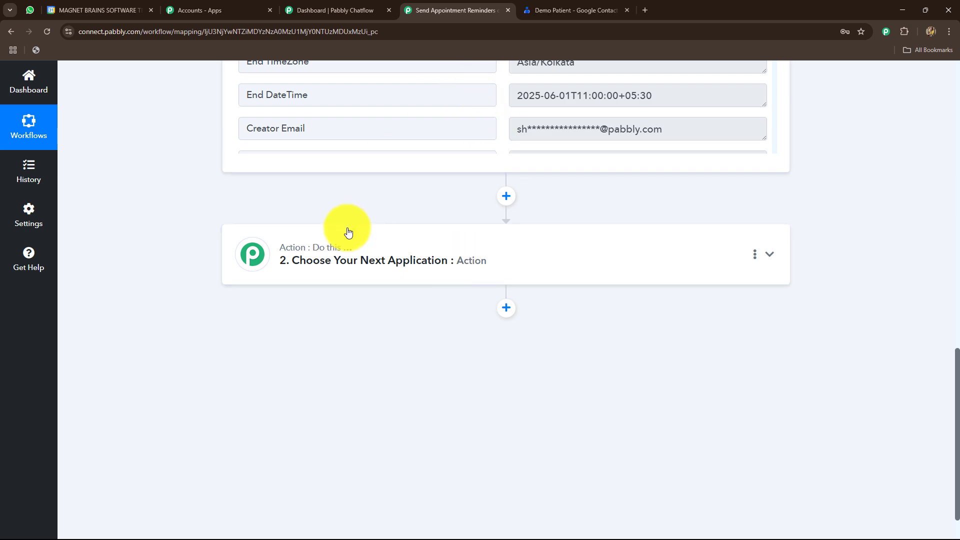
click(317, 253)
scroll(303, 283, up, 3)
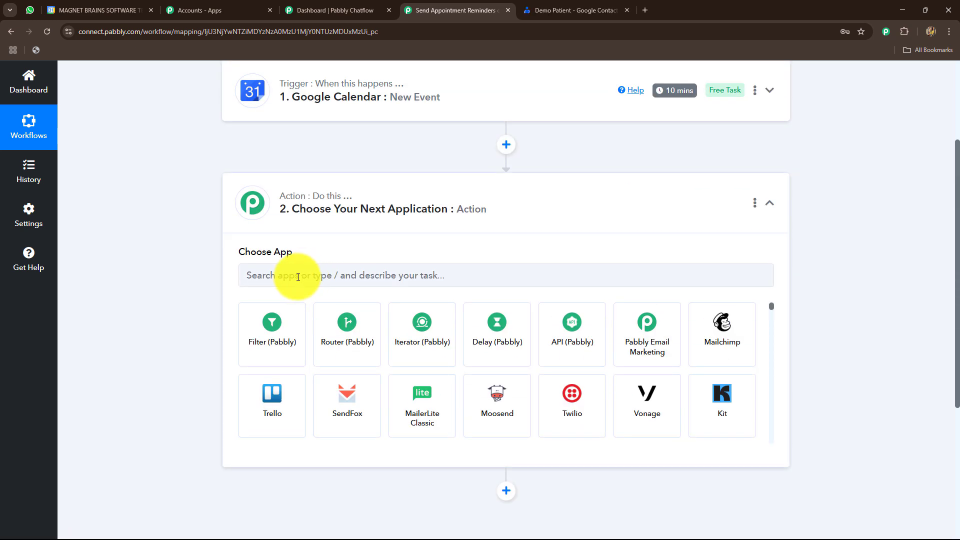
click(289, 275)
text(Goo)
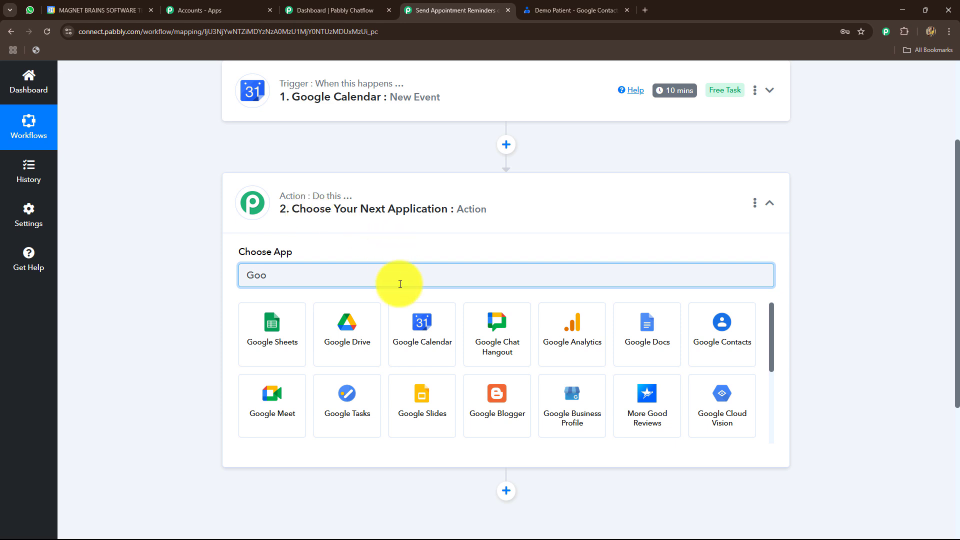
click(724, 357)
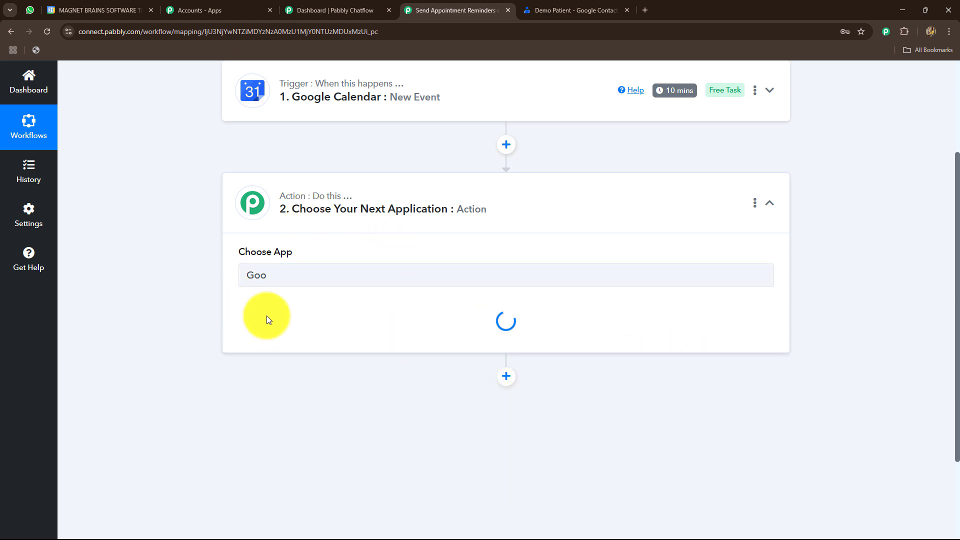
Set the action event to Search Contact and connect it through the existing connection Google Contacts #1
click(261, 326)
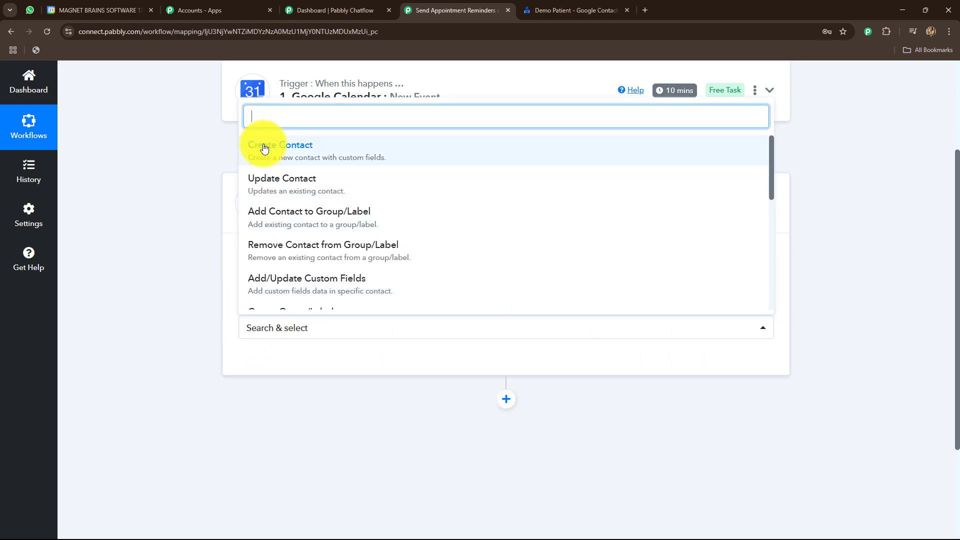
text(sear)
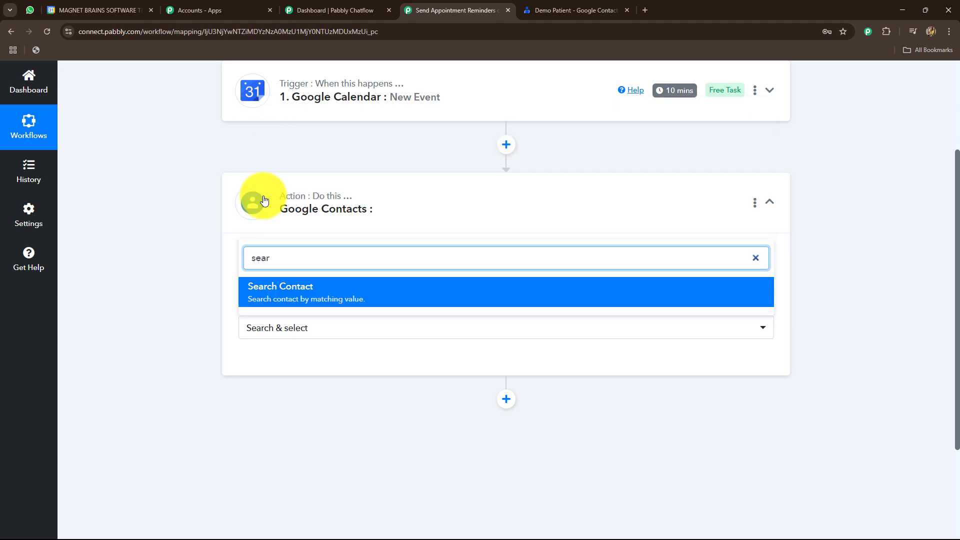
click(281, 290)
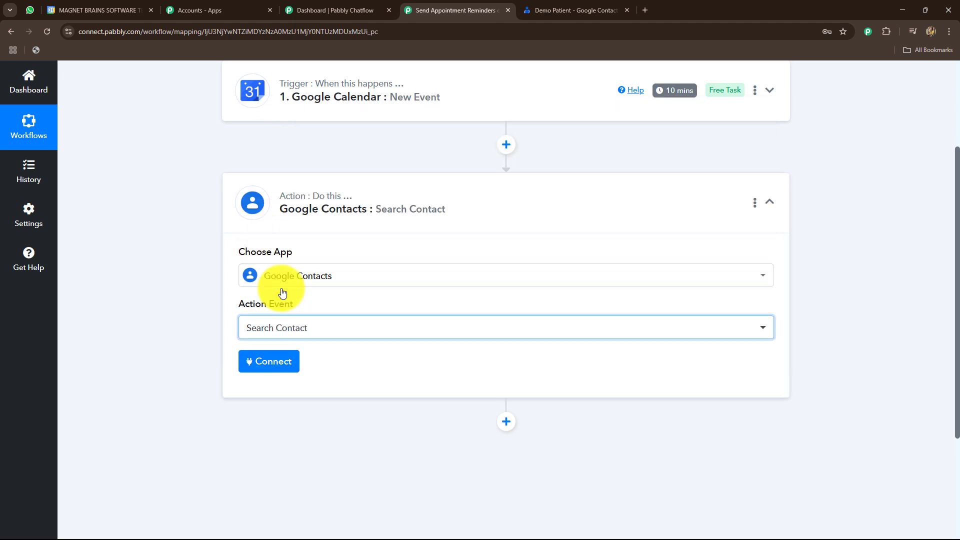
click(257, 360)
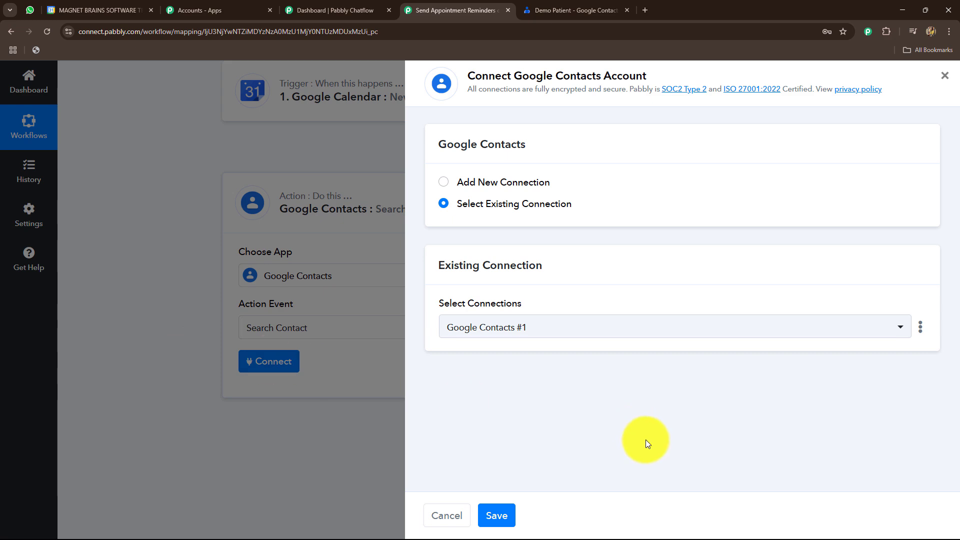
click(511, 516)
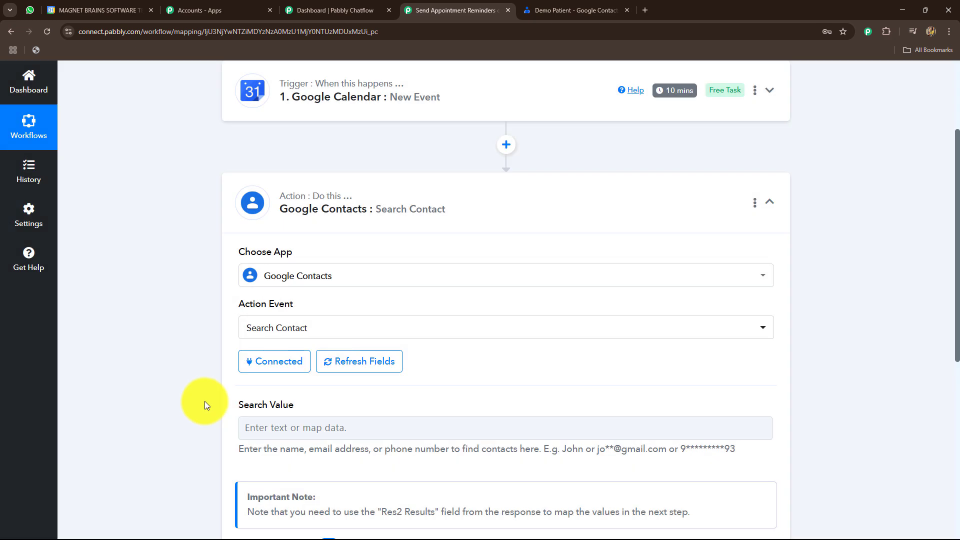
Map Attendees 0 Email from the Google Calendar step as the search value, then save and send a test request
scroll(205, 401, down, 4)
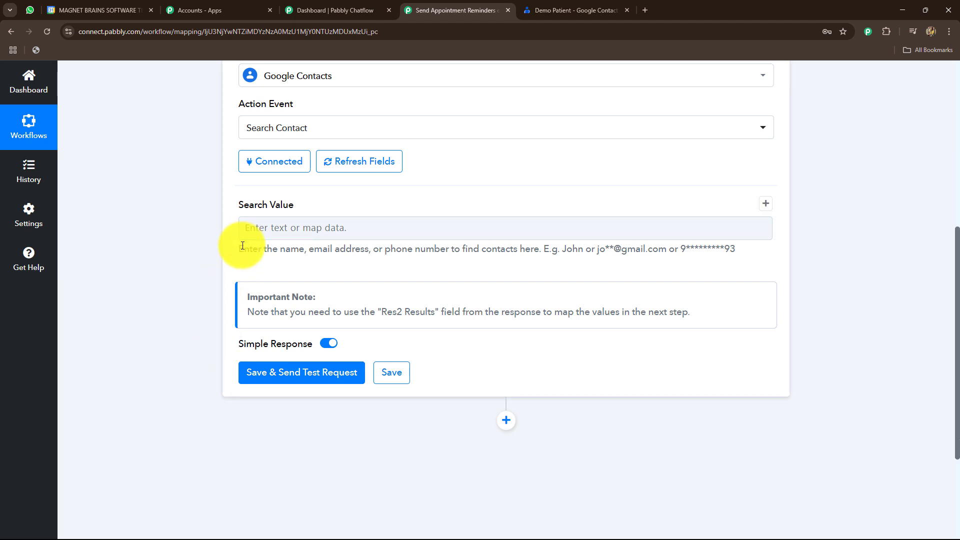
drag(244, 250, 306, 232)
click(275, 228)
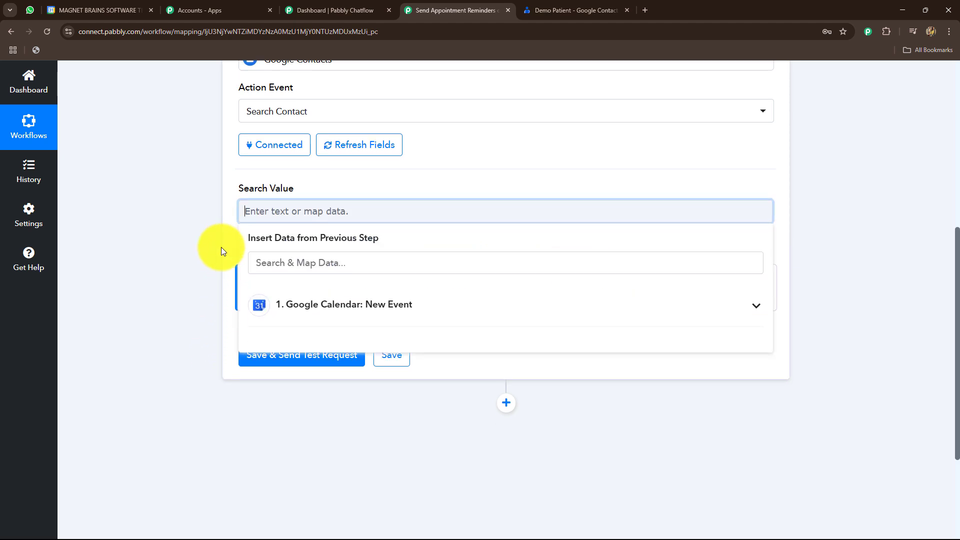
click(309, 218)
click(303, 176)
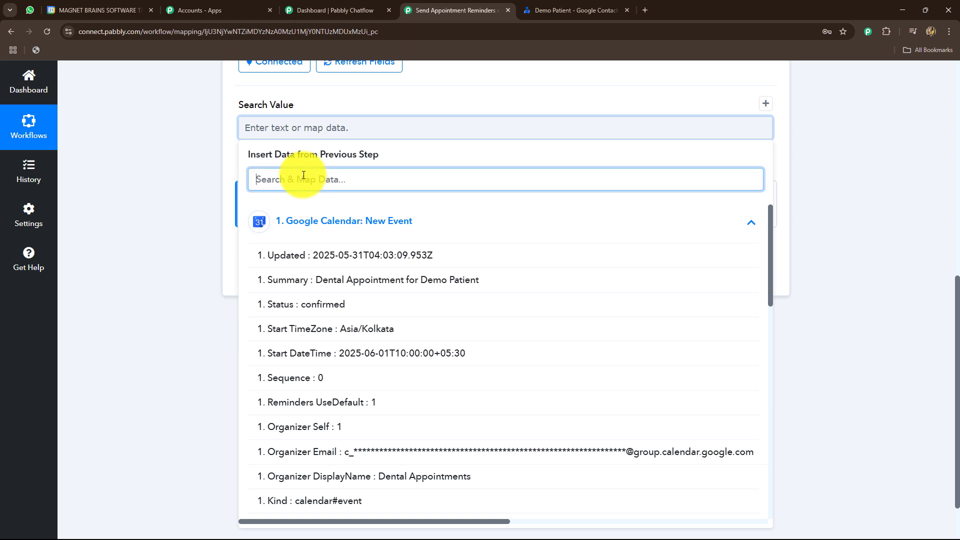
text(es 0 Email)
click(368, 306)
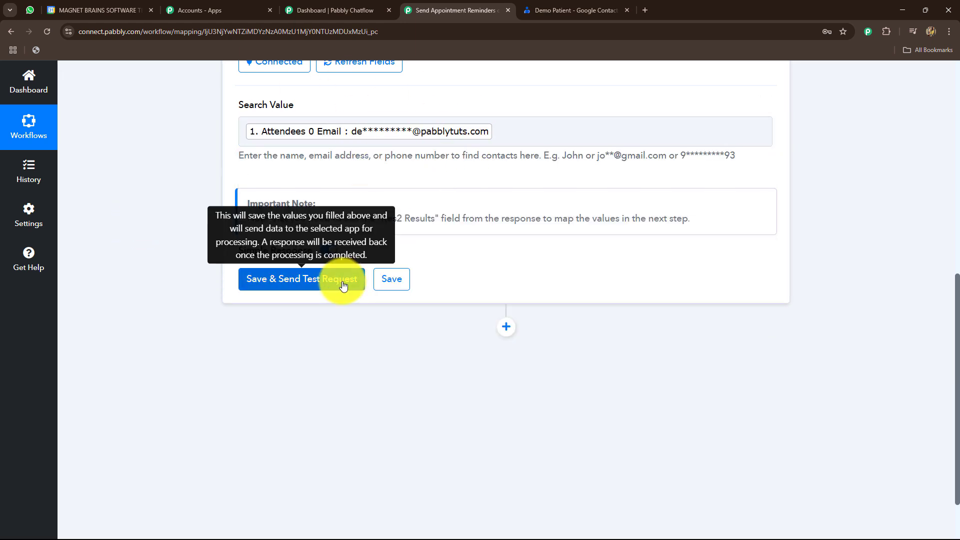
click(343, 285)
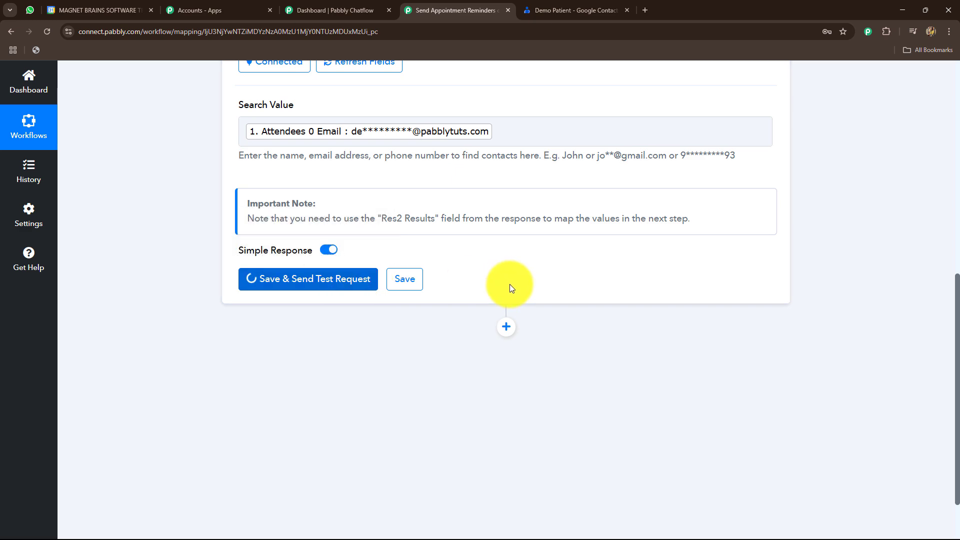
Examine the Google Contacts response for the matched contact's name, e-mail and phone number
scroll(509, 283, down, 4)
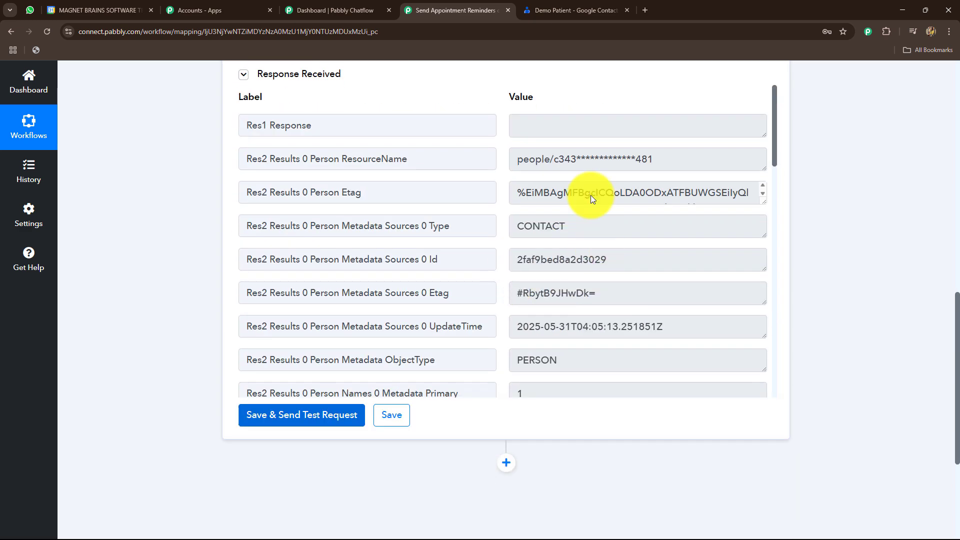
scroll(582, 300, down, 12)
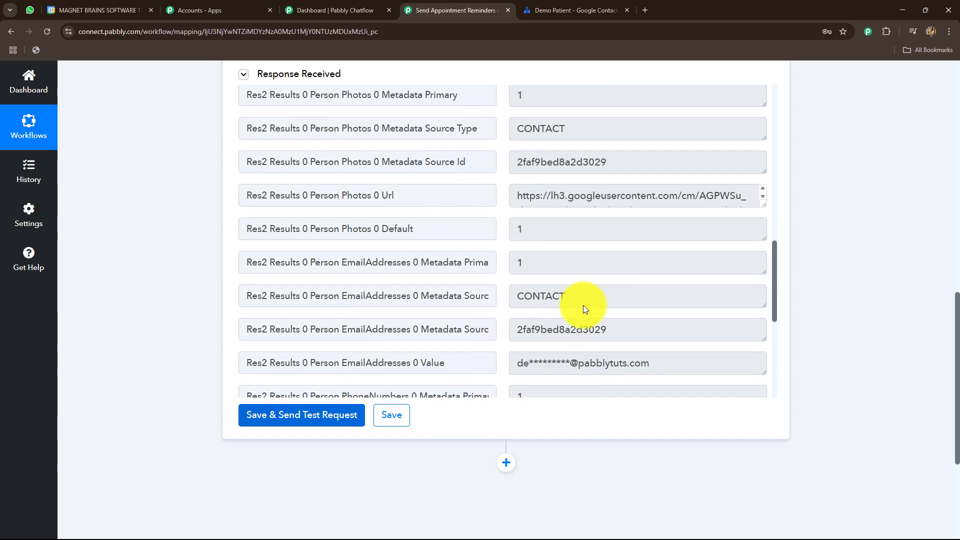
scroll(600, 256, up, 4)
triple_click(594, 233)
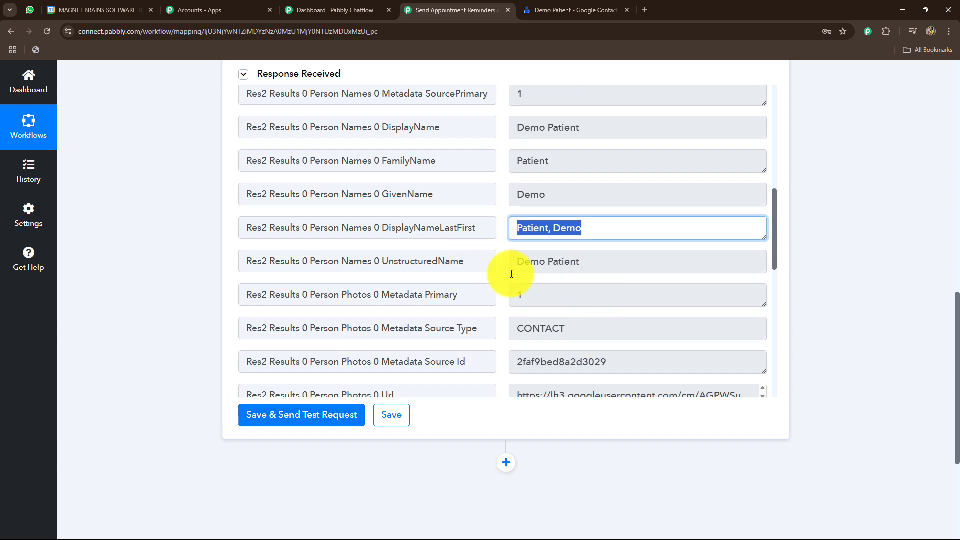
scroll(667, 304, down, 10)
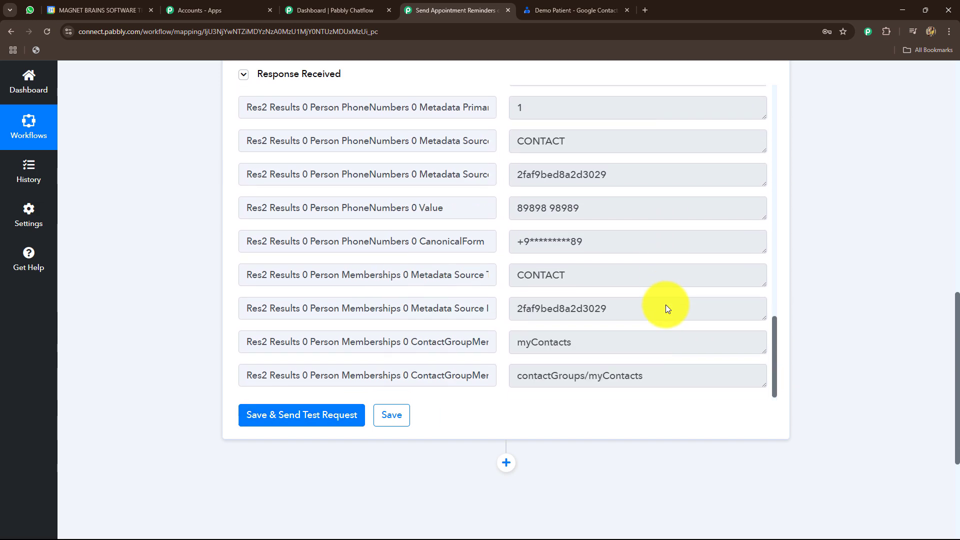
triple_click(620, 218)
scroll(650, 326, down, 4)
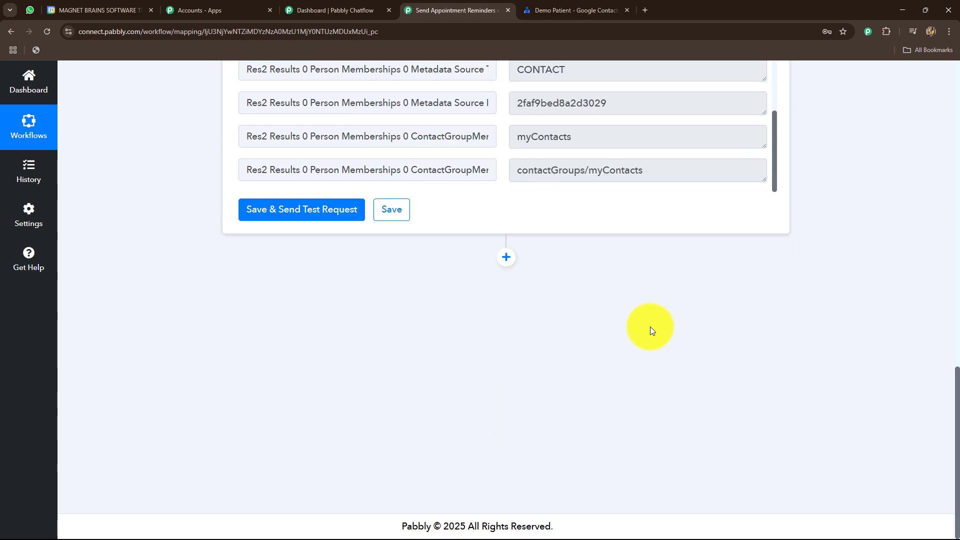
scroll(650, 326, up, 2)
scroll(919, 283, up, 4)
scroll(920, 283, down, 6)
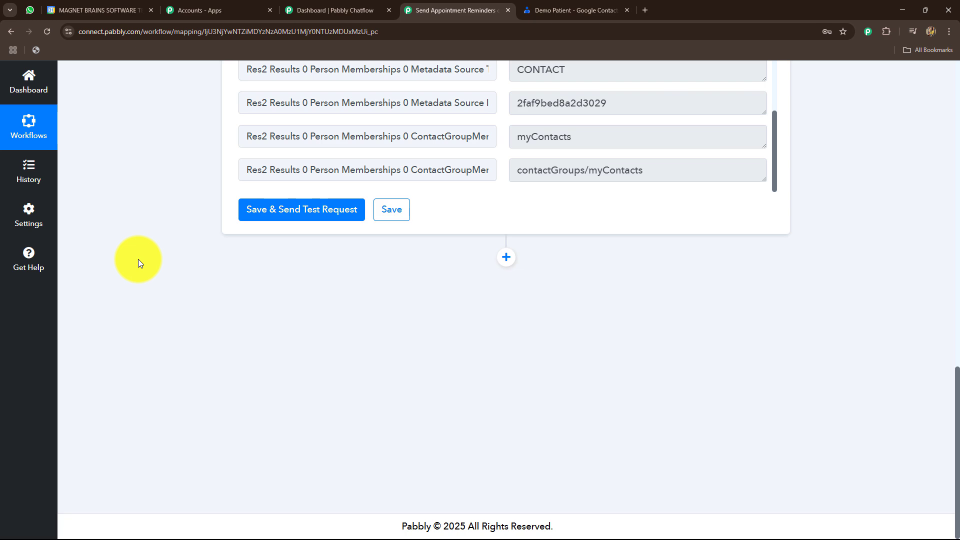
scroll(138, 259, up, 5)
click(880, 357)
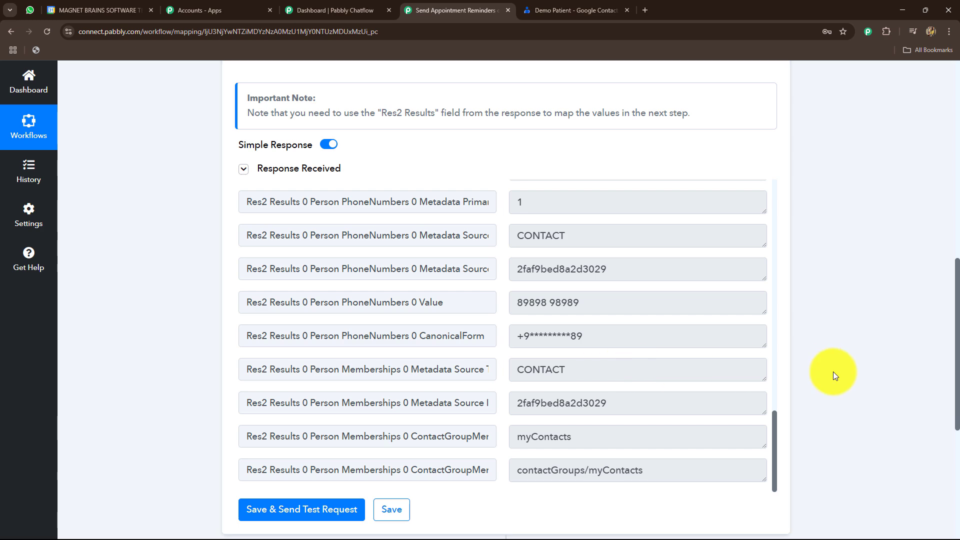
scroll(834, 371, down, 5)
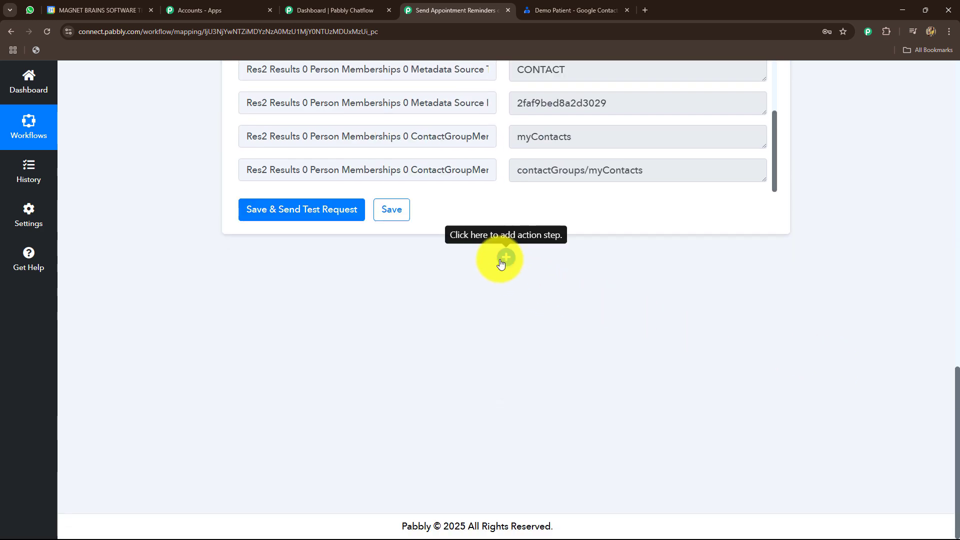
scroll(501, 264, up, 15)
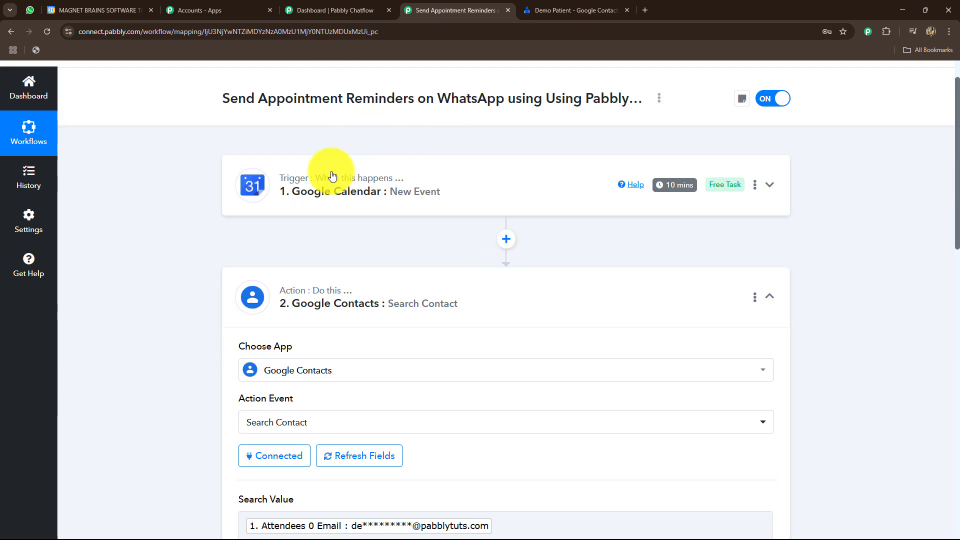
scroll(332, 176, down, 5)
scroll(407, 399, down, 4)
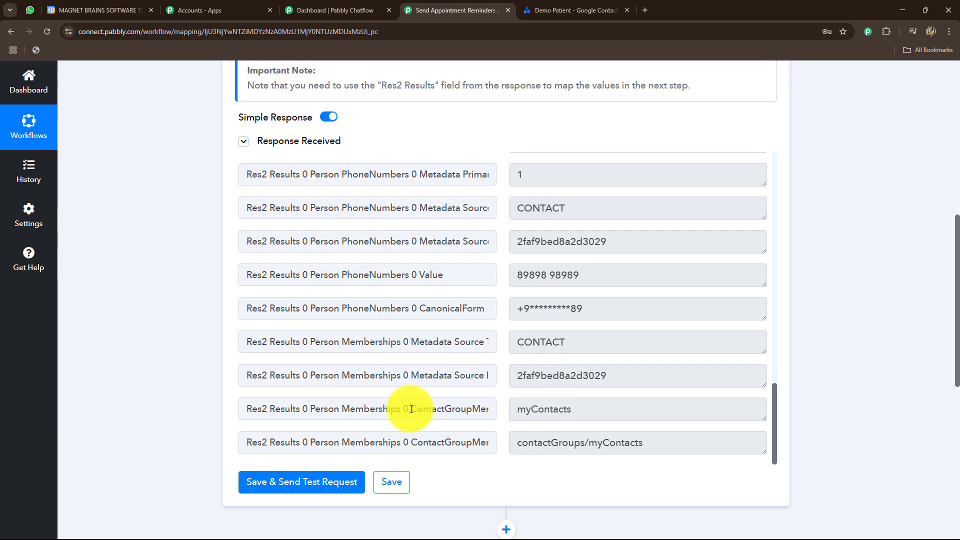
Add an action step after the Google Contacts step and choose Delay (Pabbly) as its app
scroll(411, 409, down, 2)
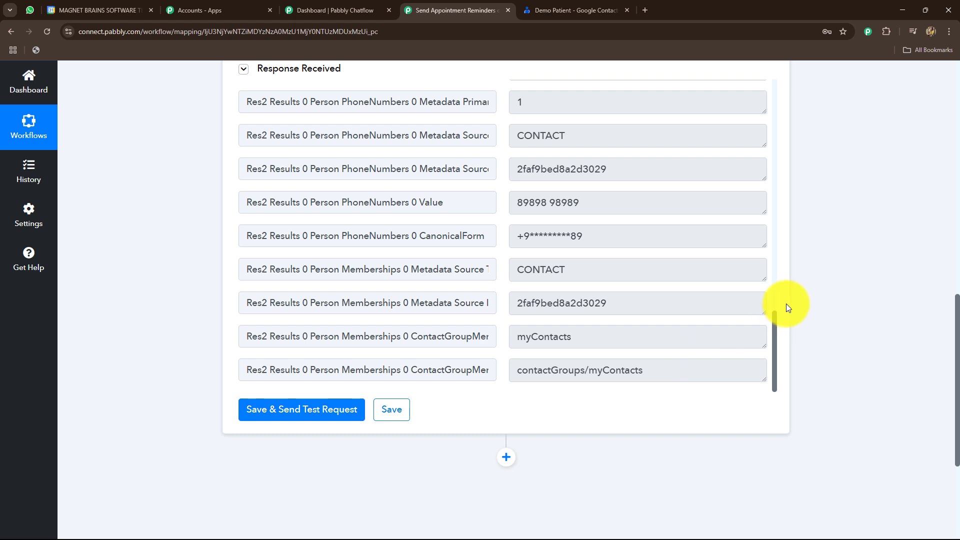
scroll(650, 310, down, 4)
click(505, 258)
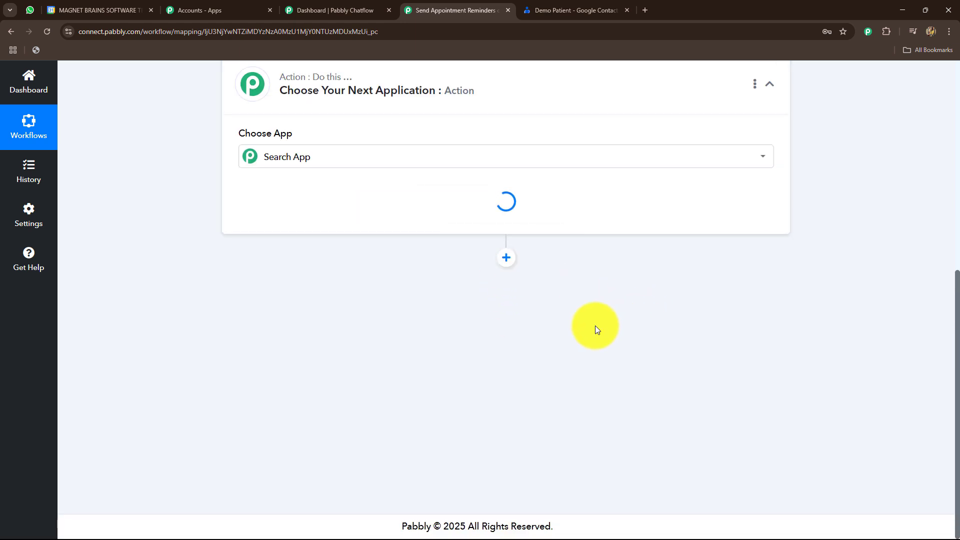
click(470, 344)
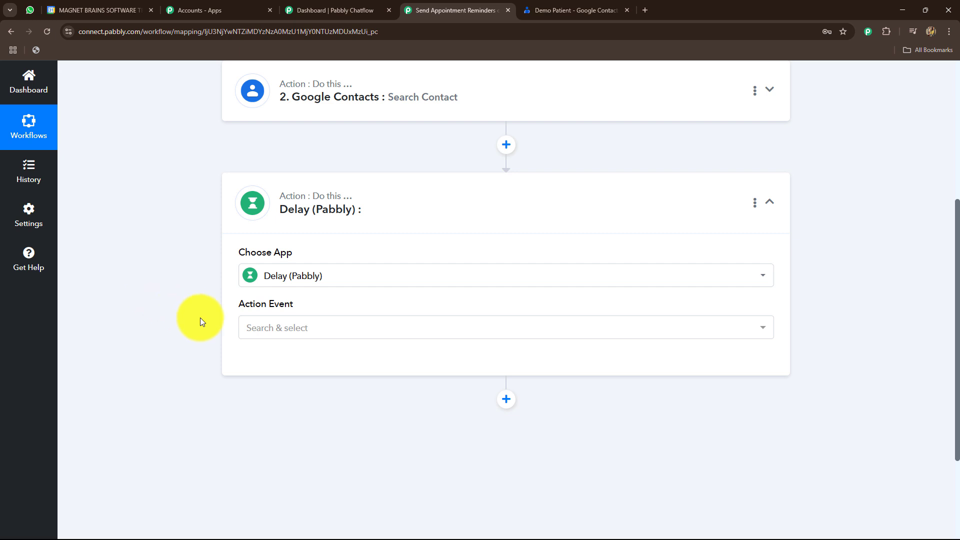
Set the Delay step's action event to Add Time Delay and connect it
click(258, 332)
click(253, 388)
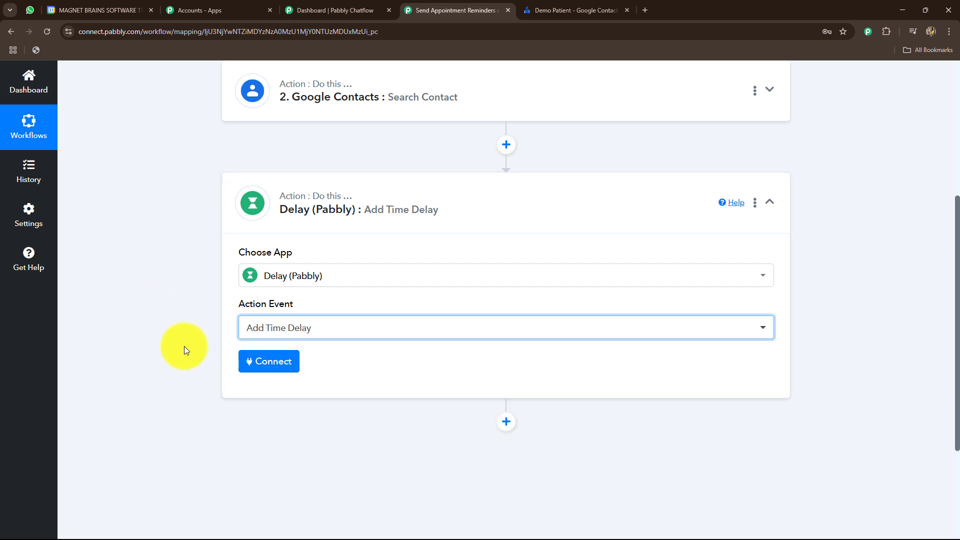
scroll(257, 214, down, 3)
click(273, 202)
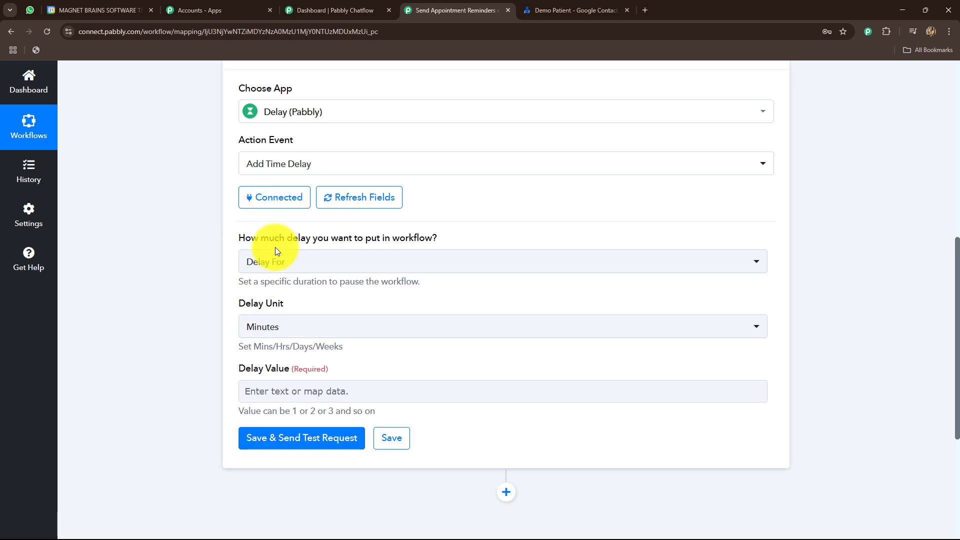
Set the workflow's delay type to Delay Until
click(376, 260)
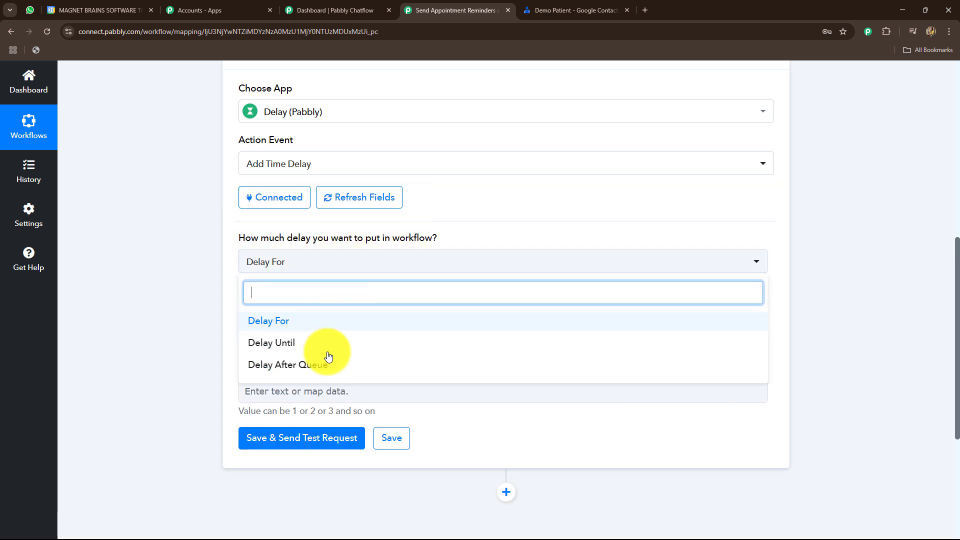
click(257, 348)
scroll(145, 356, down, 2)
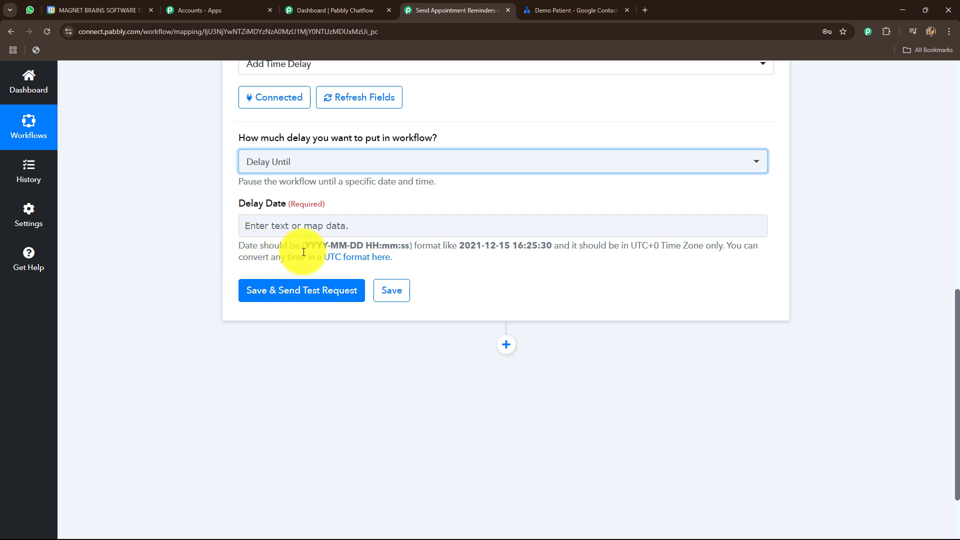
Examine the Delay Date's required format and time zone, and search the previous steps' data for date values
drag(304, 246, 409, 247)
click(416, 267)
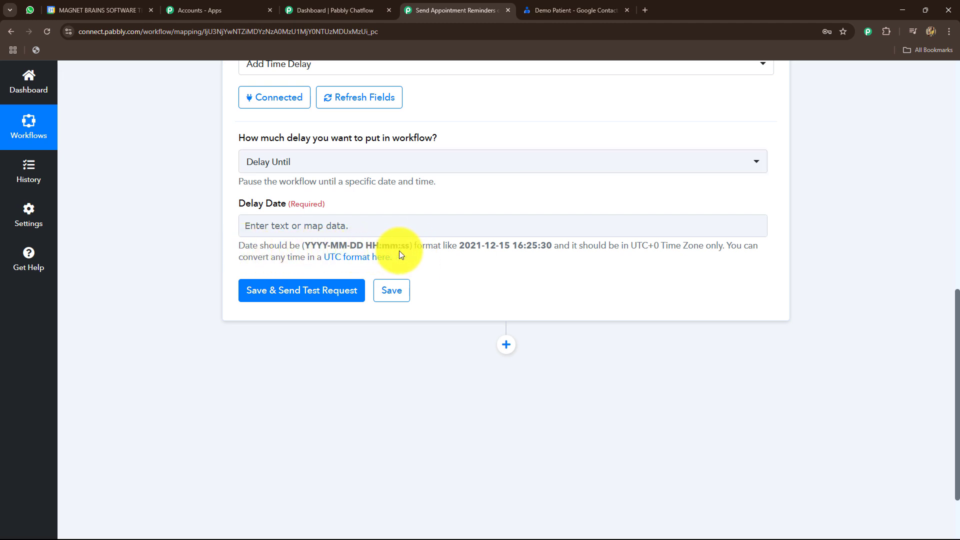
drag(306, 248, 551, 245)
click(473, 246)
click(535, 269)
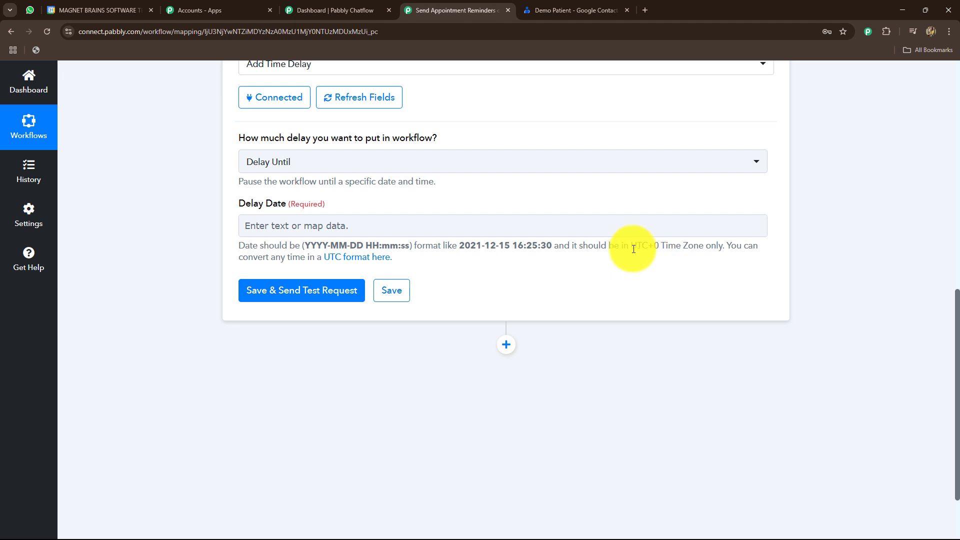
drag(630, 248, 660, 247)
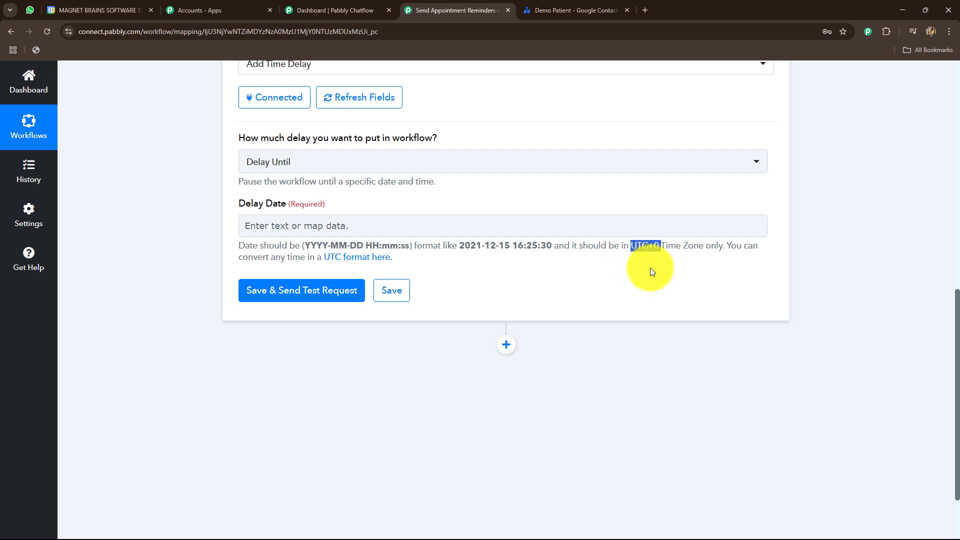
click(396, 226)
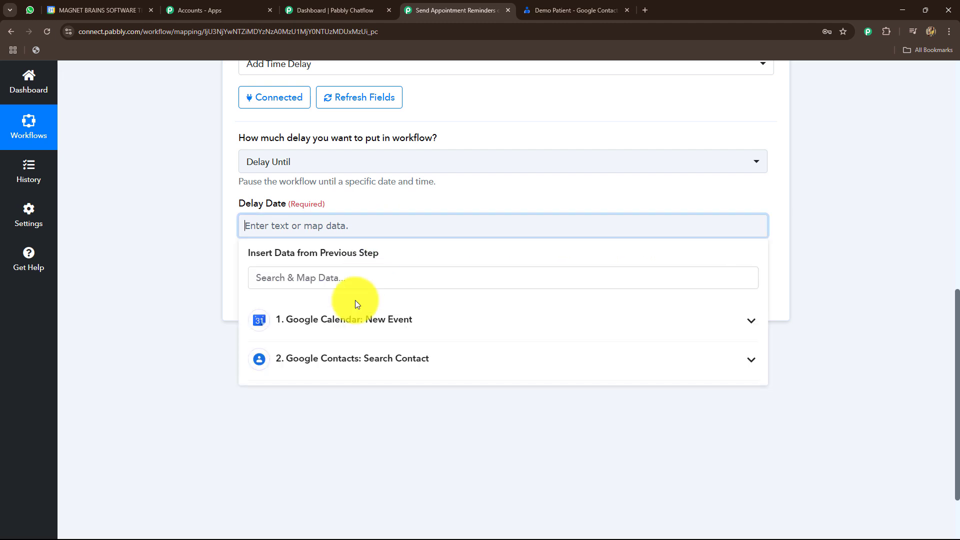
click(334, 320)
click(322, 270)
text(date)
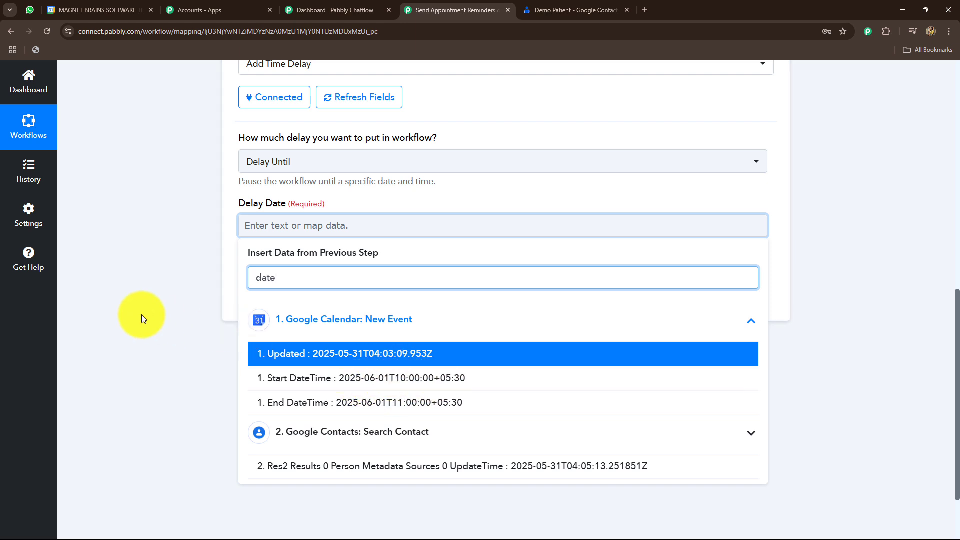
click(157, 306)
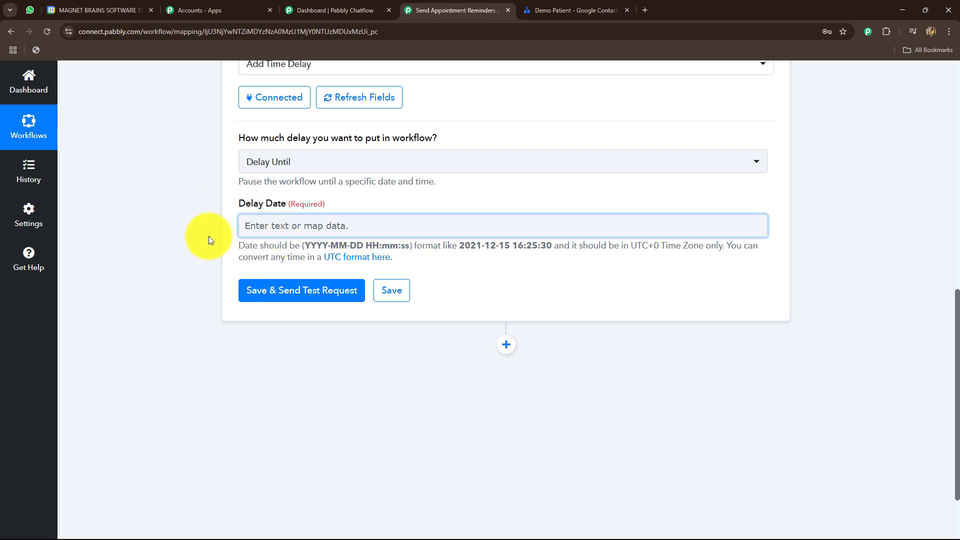
Insert an action step between Google Contacts and Delay, and choose Date/Time Formatter (Pabbly) as its app
scroll(208, 236, up, 6)
click(506, 181)
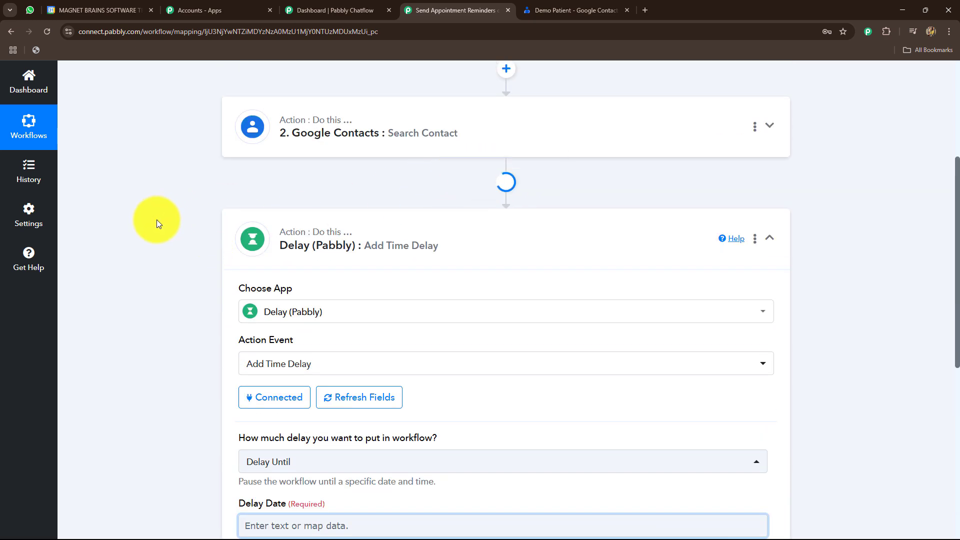
click(274, 283)
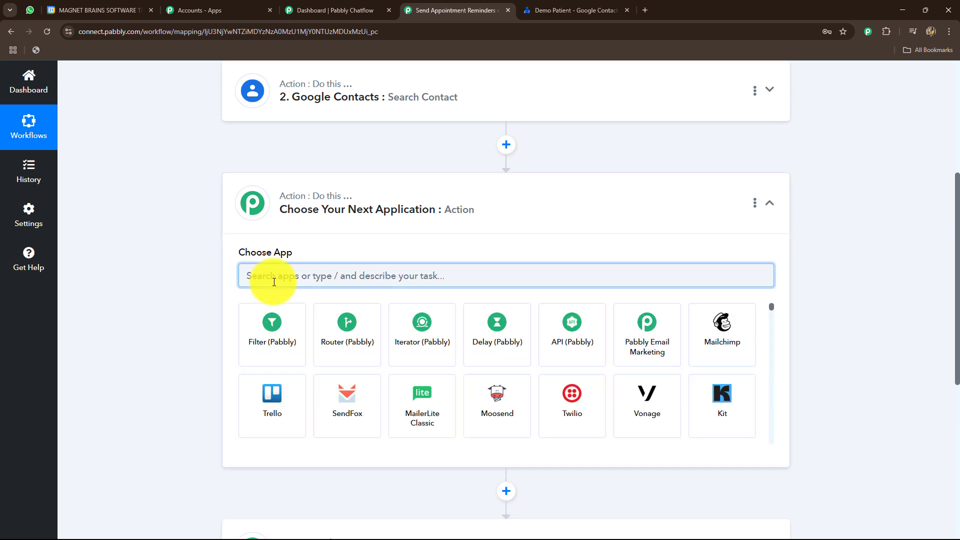
text(Date)
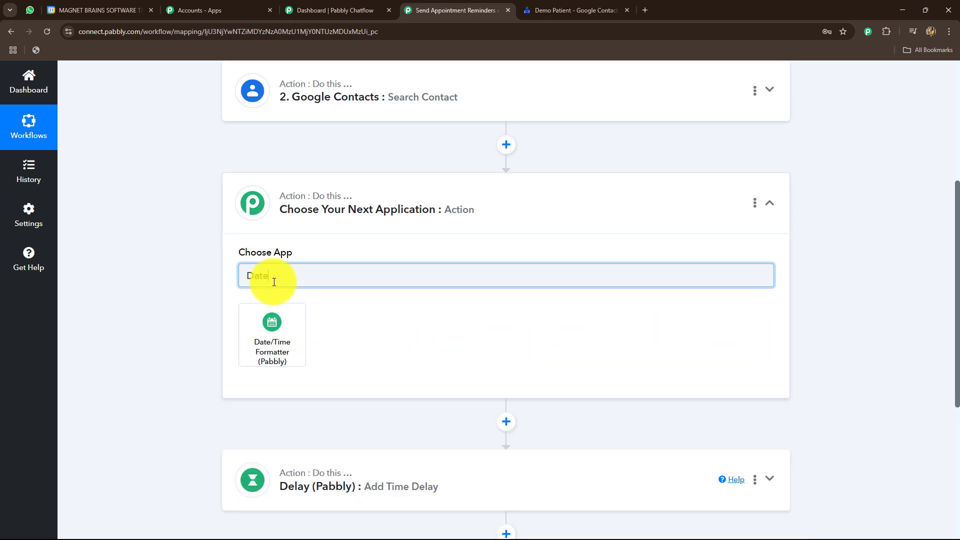
click(268, 320)
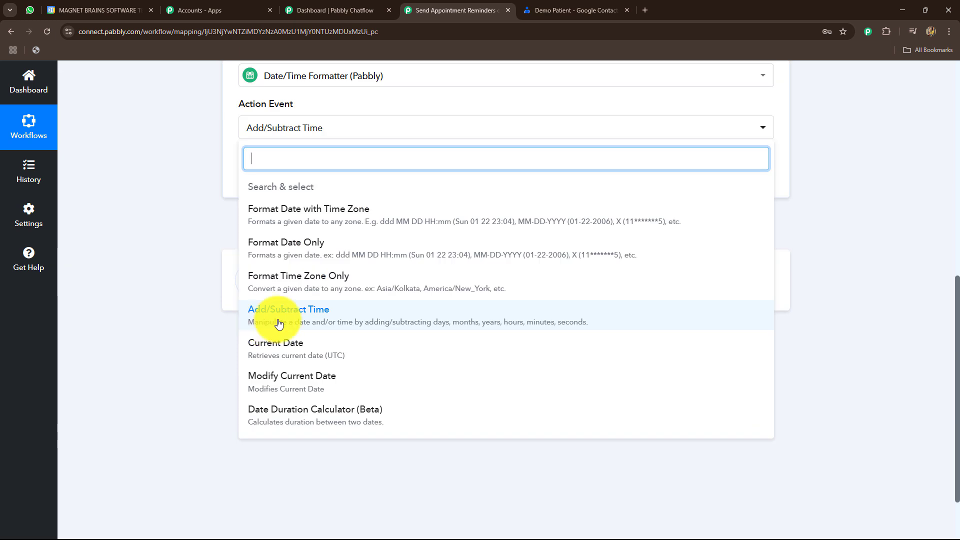
Set the Date/Time Formatter's action event to Add/Subtract Time and connect it
click(334, 321)
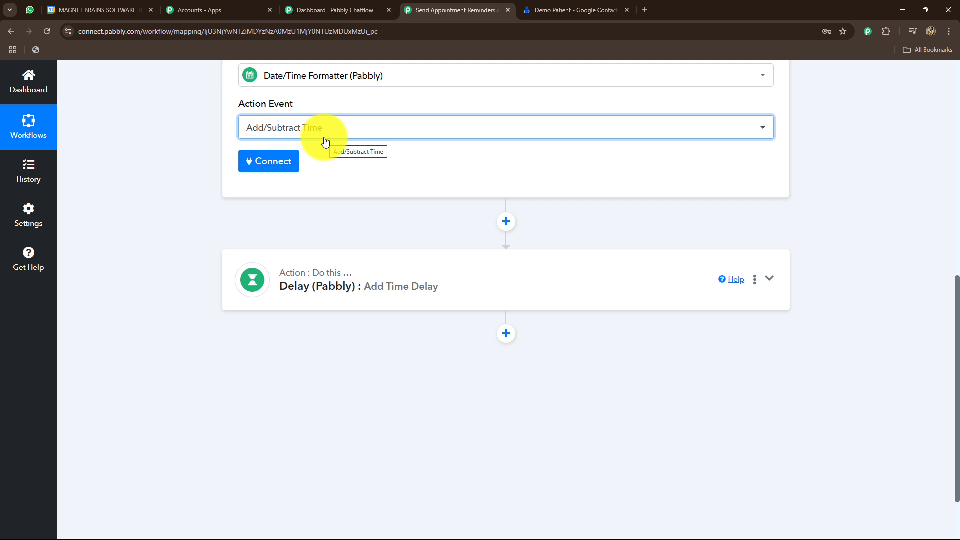
click(288, 161)
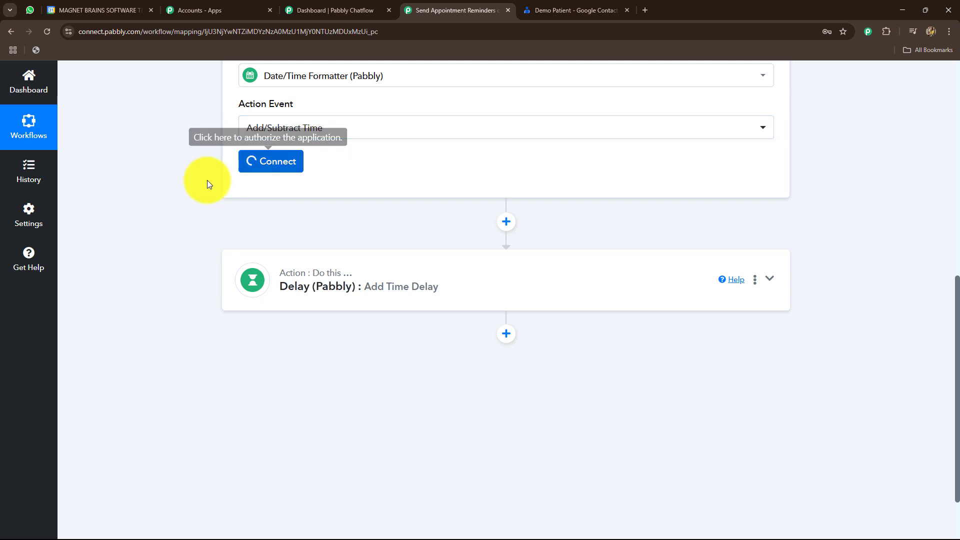
scroll(179, 187, down, 2)
scroll(179, 187, up, 6)
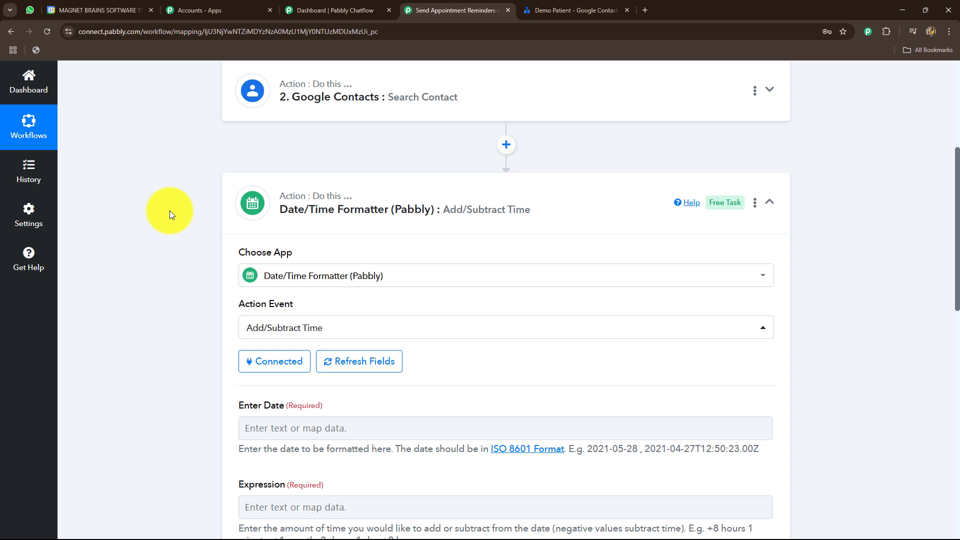
Map Start DateTime from the Google Calendar step as the date in the Date/Time Formatter
scroll(165, 210, down, 5)
click(247, 127)
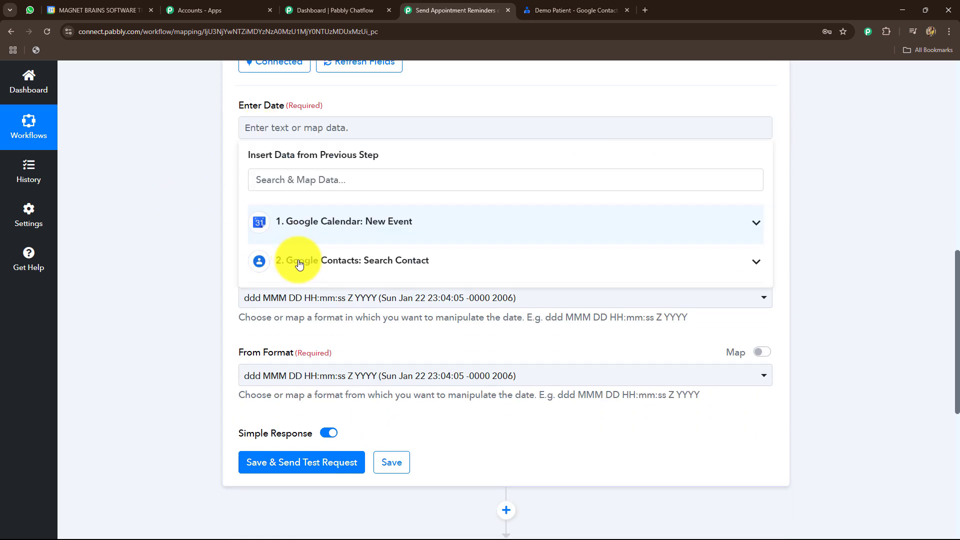
click(306, 221)
text(date)
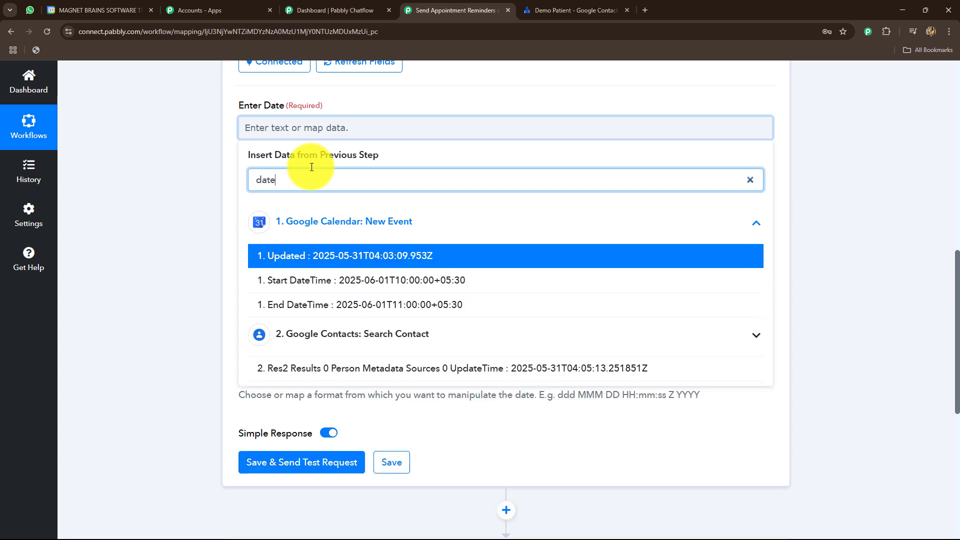
click(404, 279)
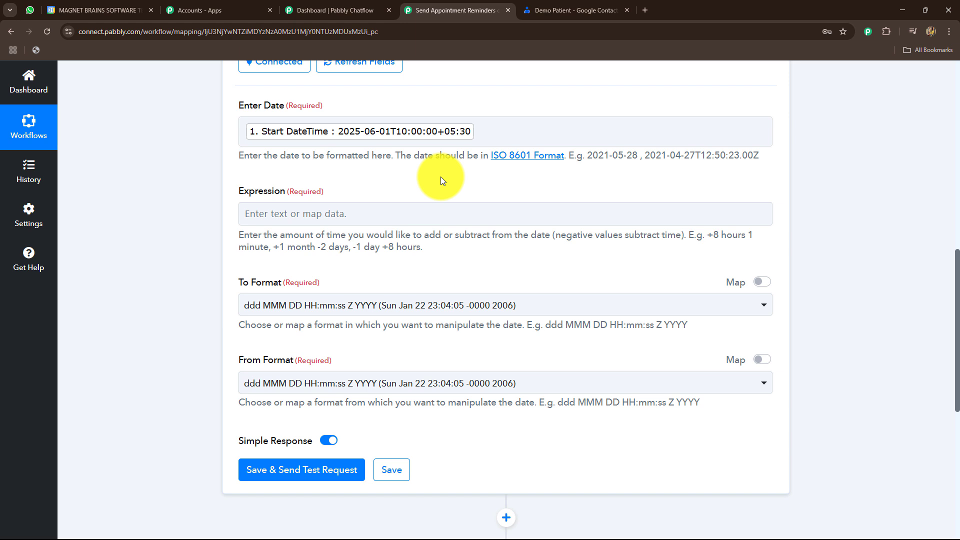
Set the Date/Time Formatter's Expression to "-1 day", copying it from the example in the field's help text
drag(263, 235, 461, 248)
click(454, 257)
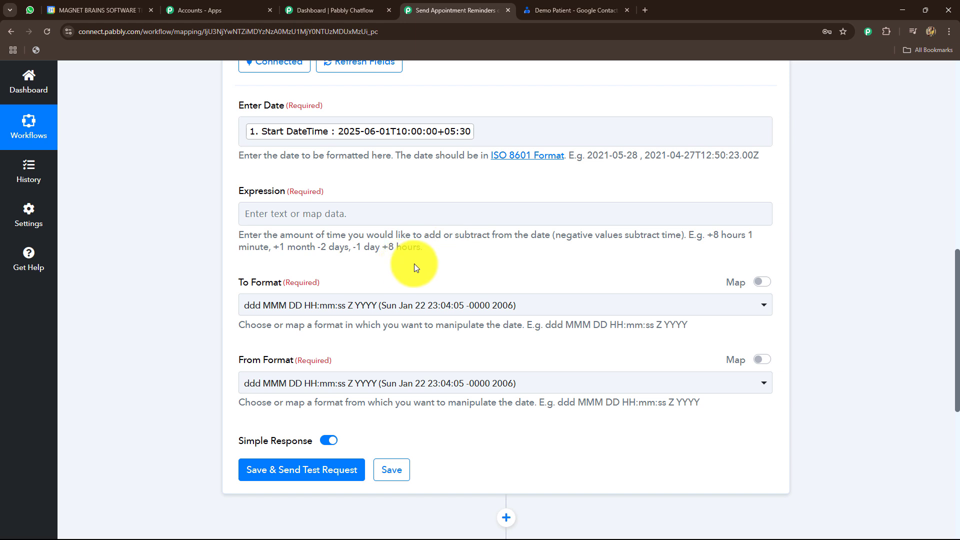
drag(353, 247, 379, 252)
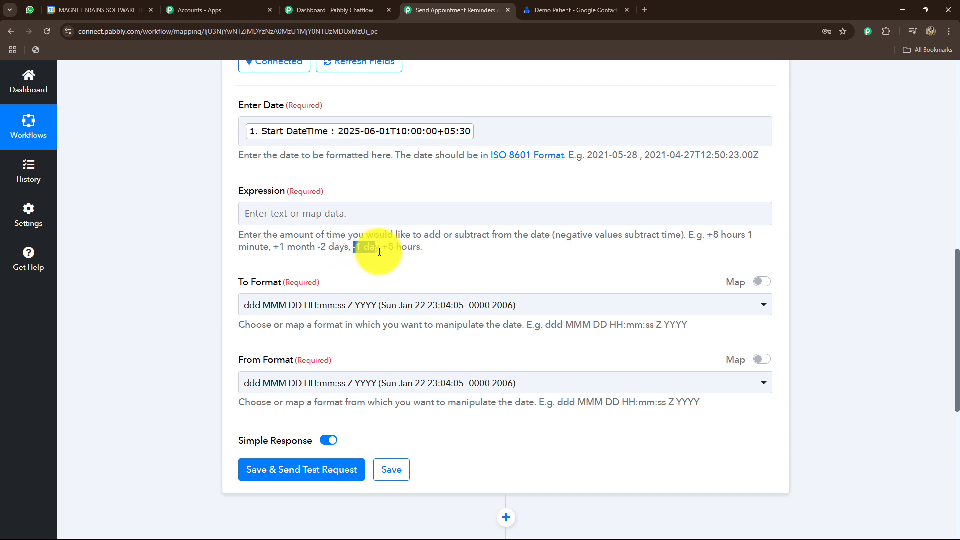
key(ctrl+c)
click(397, 213)
key(ctrl+v)
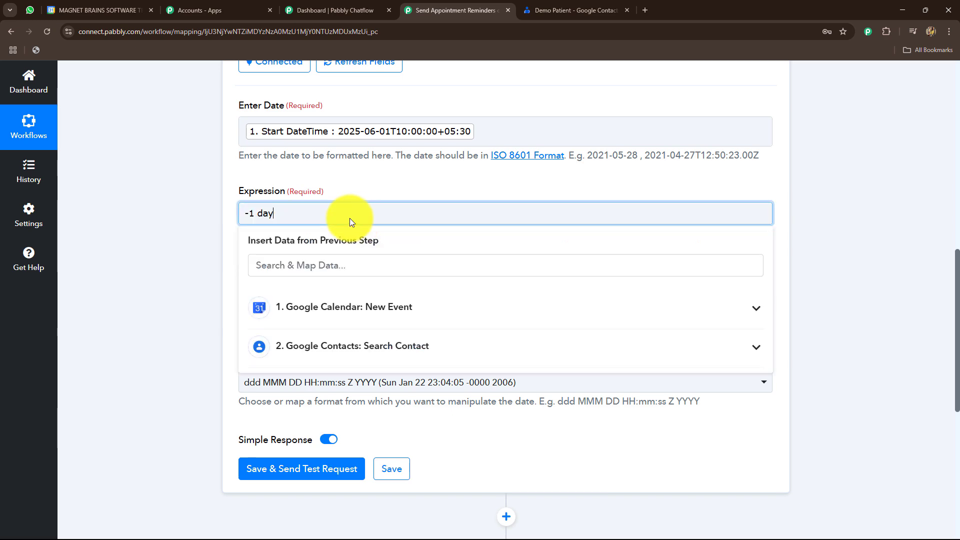
click(195, 209)
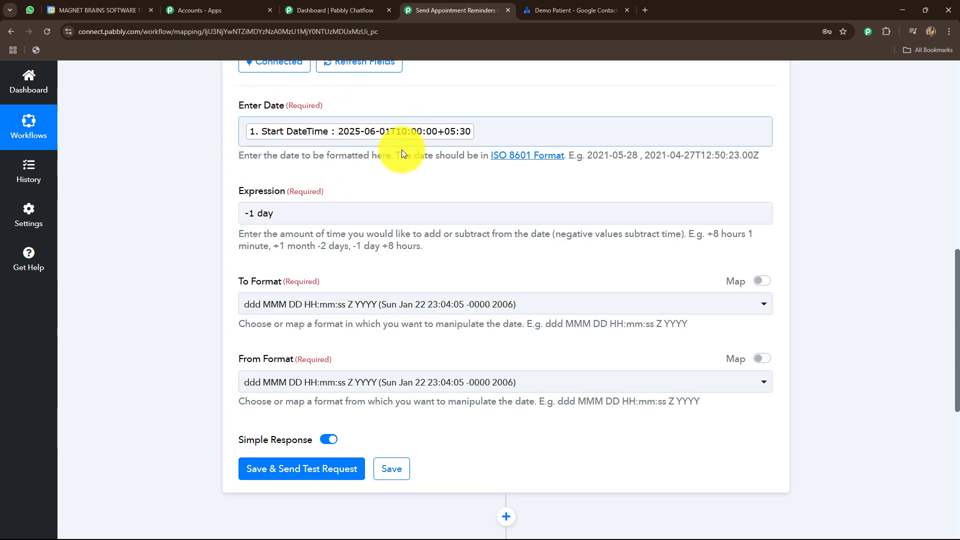
Set the Date/Time Formatter's To Format to YYYY-MM-DD (2006-01-22)
scroll(342, 235, down, 2)
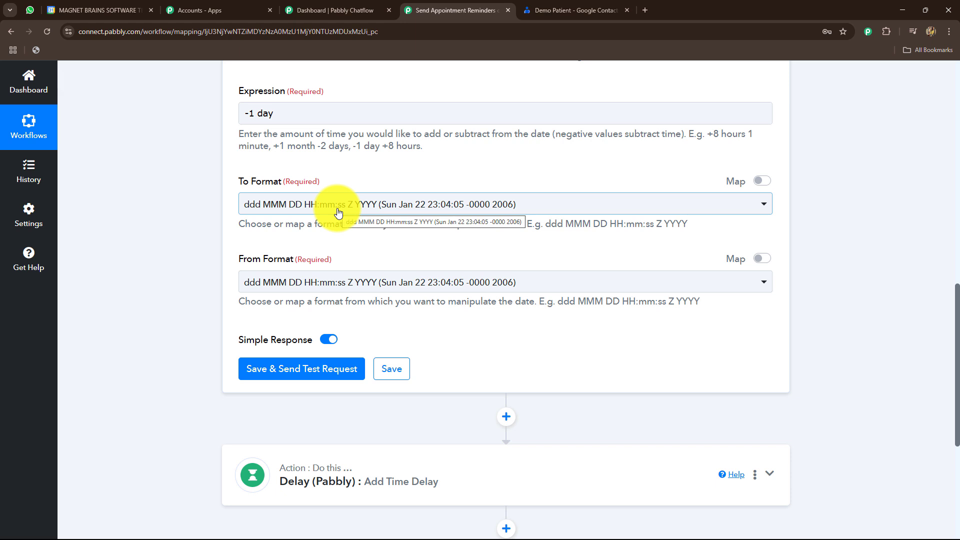
click(336, 213)
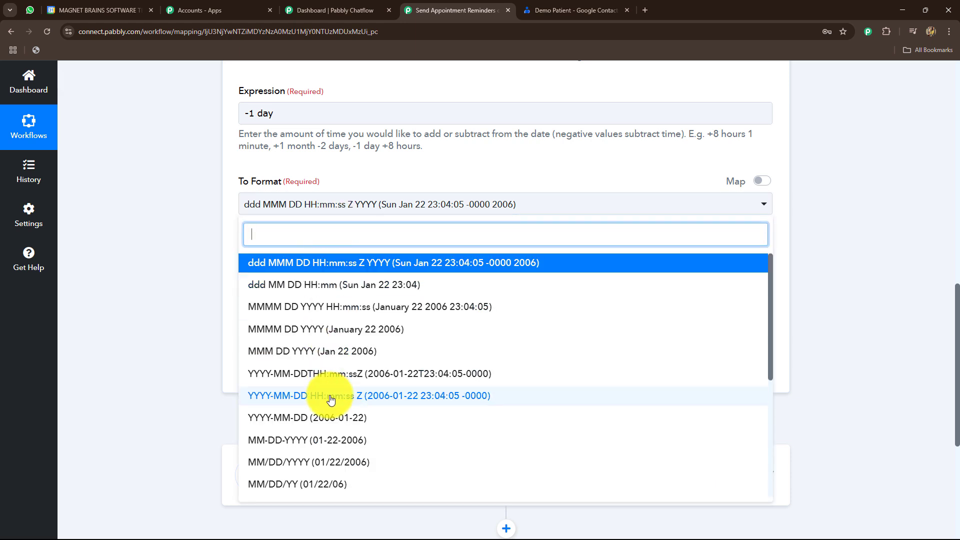
click(268, 417)
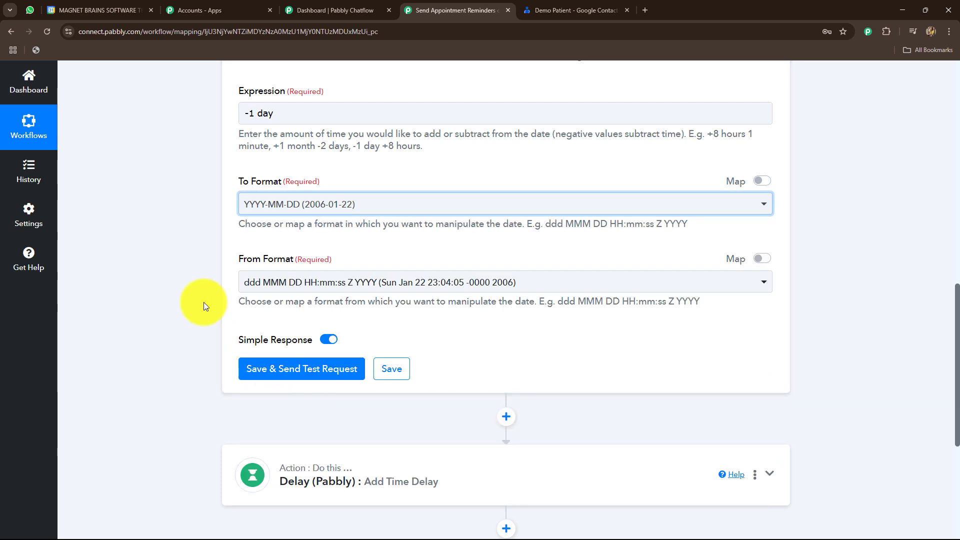
Set the From Format to YYYY-MM-DDTHH:mm:ssZ (2006-01-22T23:04:05-0000), matching the layout of the mapped Start DateTime
scroll(245, 215, down, 2)
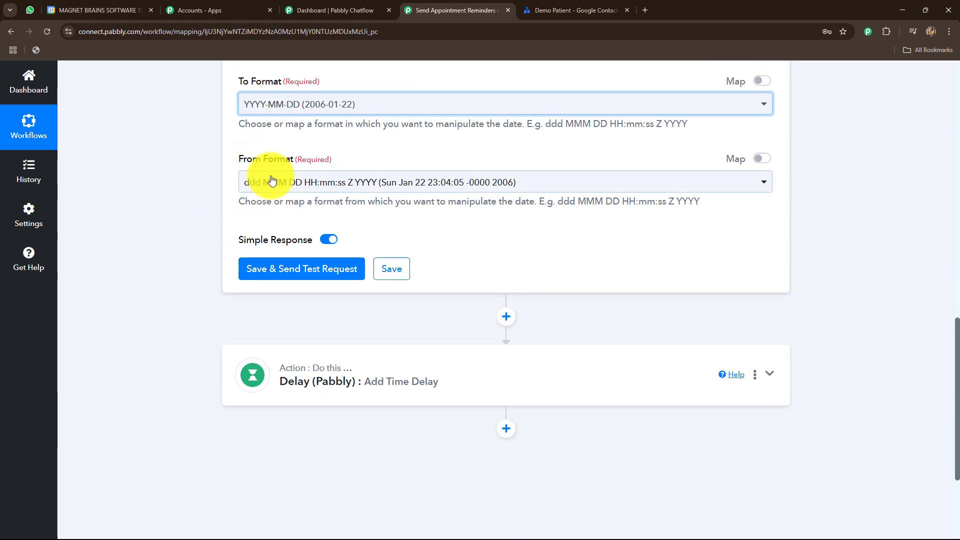
click(272, 182)
scroll(210, 275, up, 4)
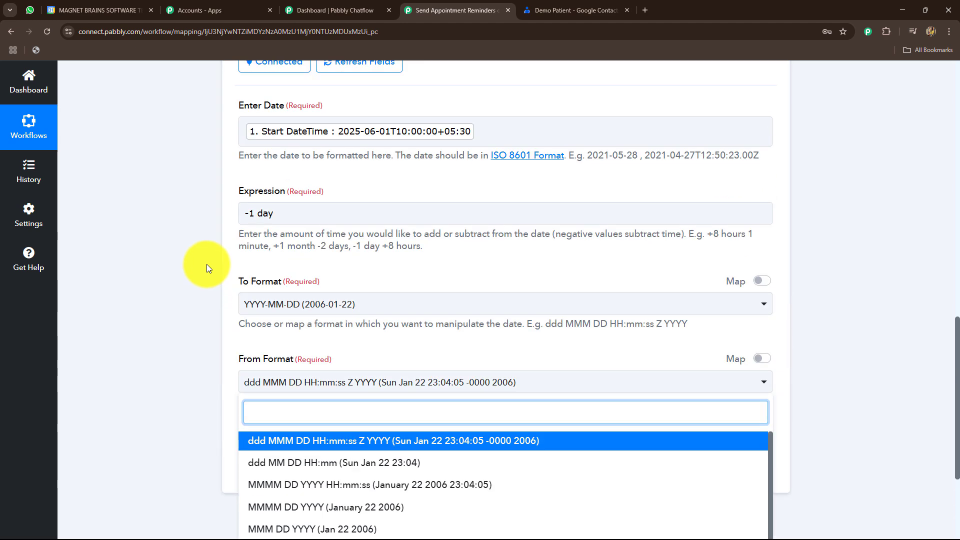
click(184, 219)
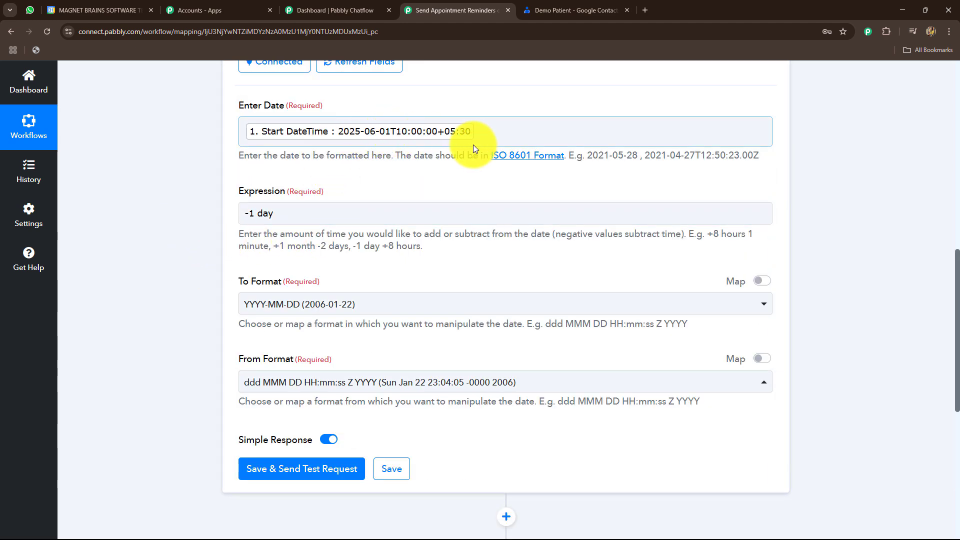
scroll(213, 230, down, 2)
click(299, 283)
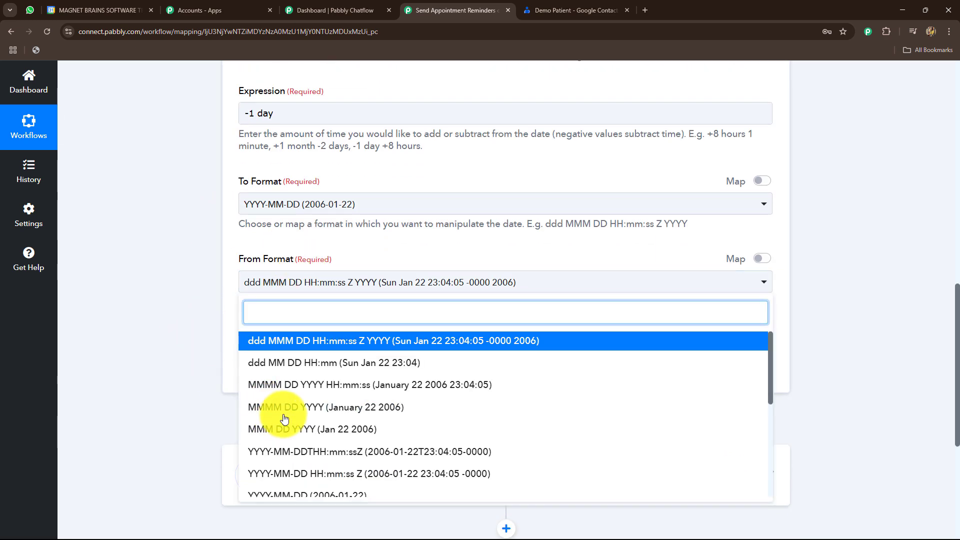
click(300, 451)
scroll(189, 360, down, 4)
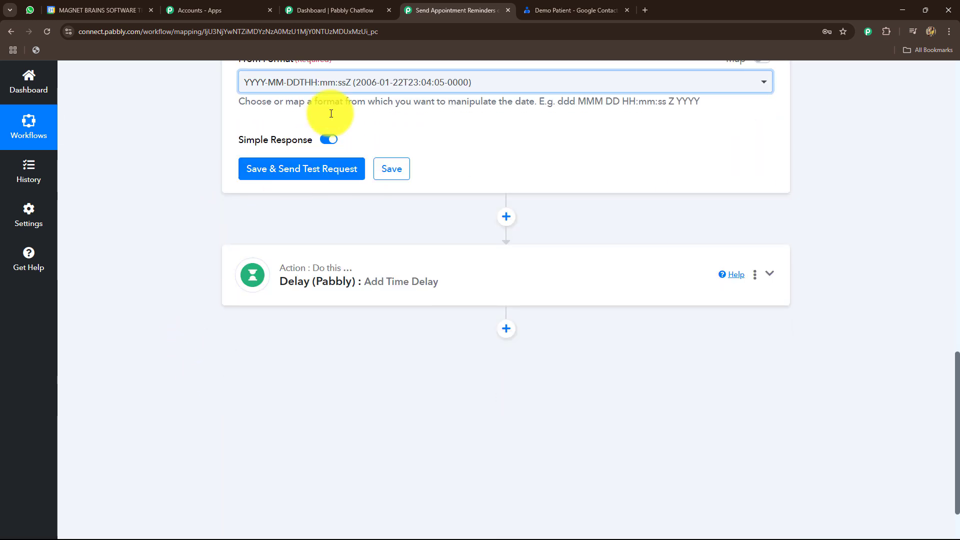
Save the Date/Time Formatter step, send its test request and check the resulting date
click(345, 82)
key(Escape)
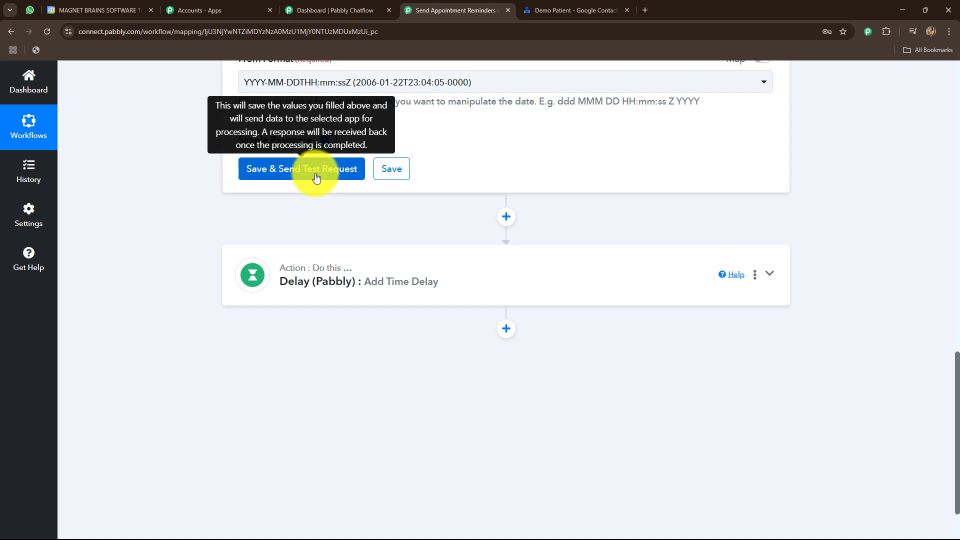
click(316, 175)
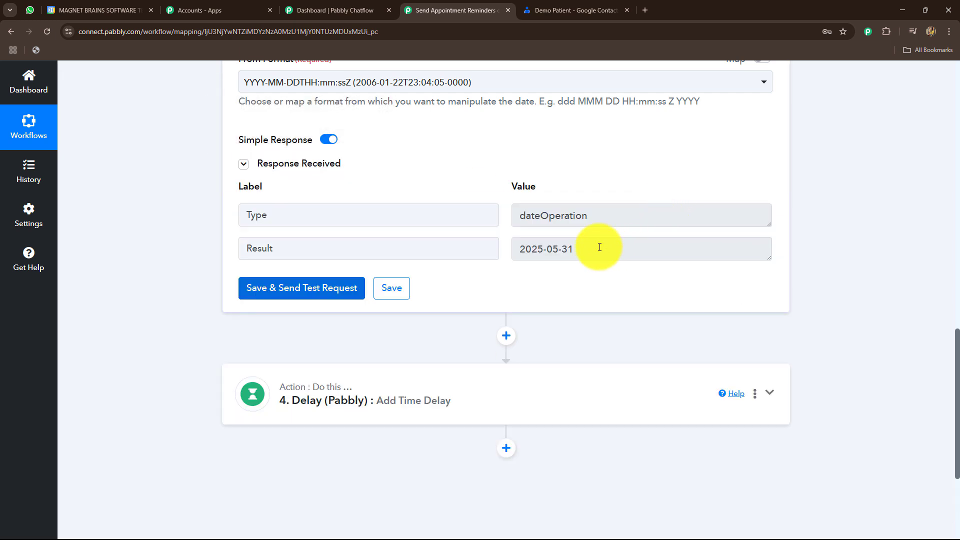
drag(599, 248, 501, 252)
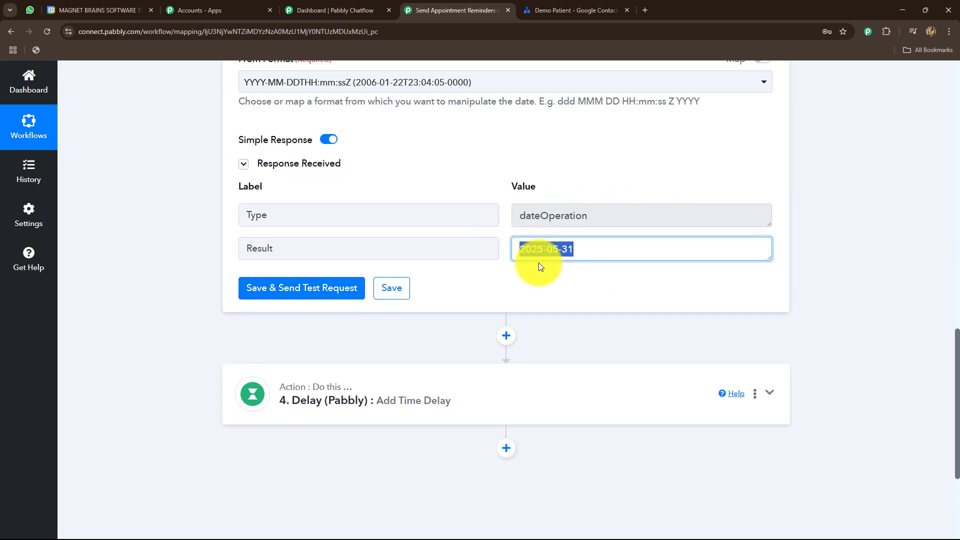
click(589, 258)
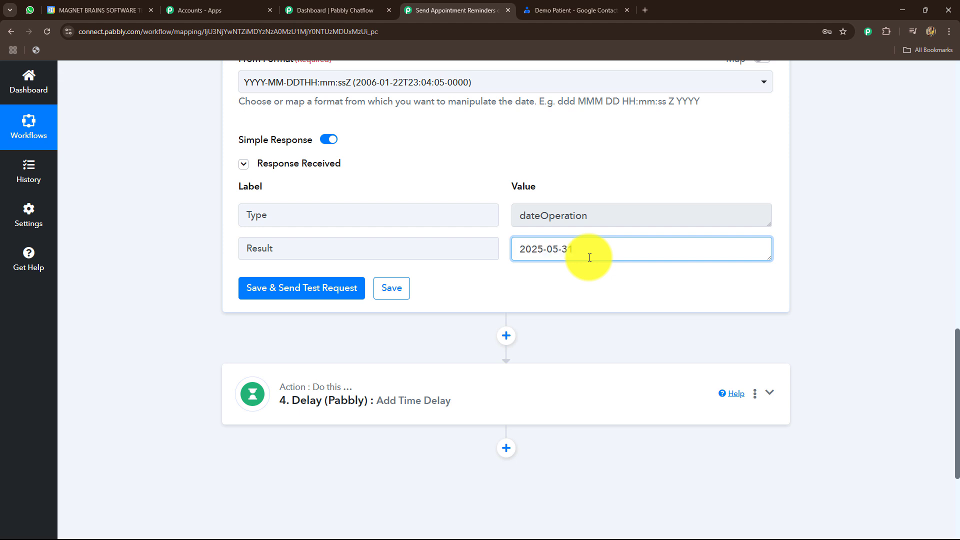
drag(590, 257, 526, 256)
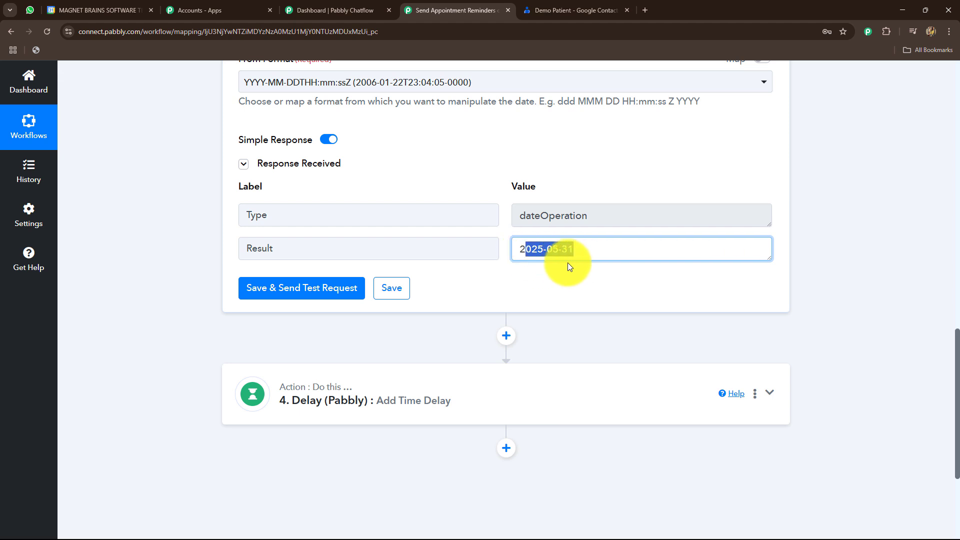
Map Result from the Date/Time Formatter step as the Delay Date in the Delay step
scroll(561, 272, down, 2)
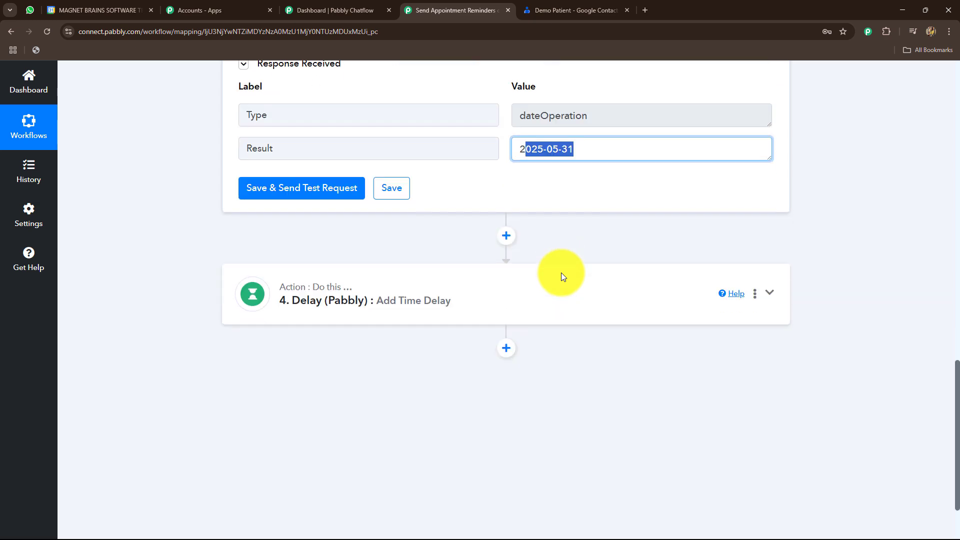
click(431, 297)
scroll(426, 162, up, 7)
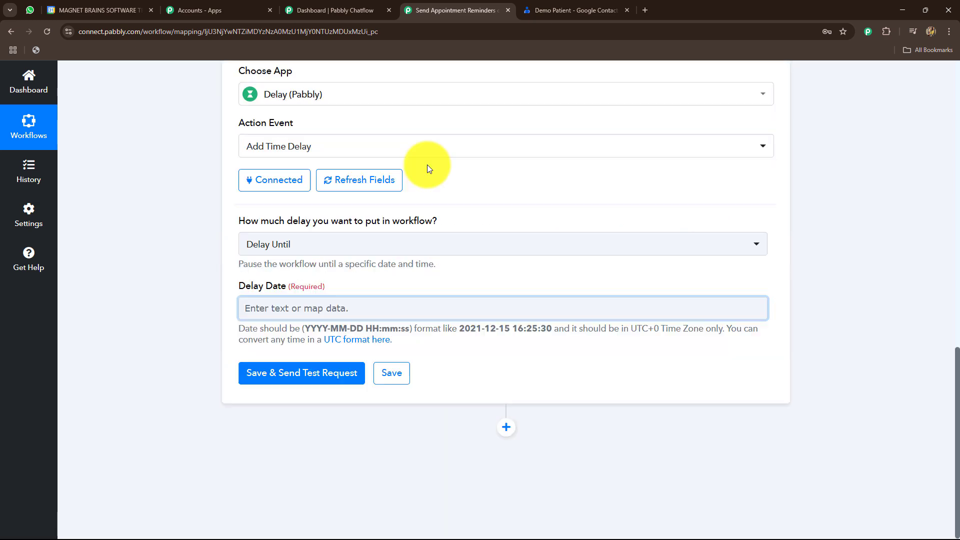
scroll(225, 270, down, 6)
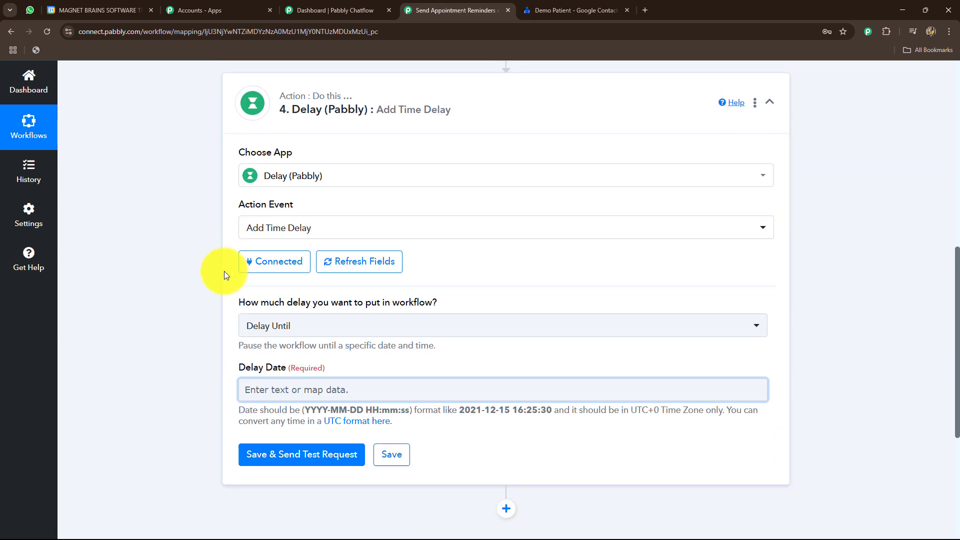
click(290, 361)
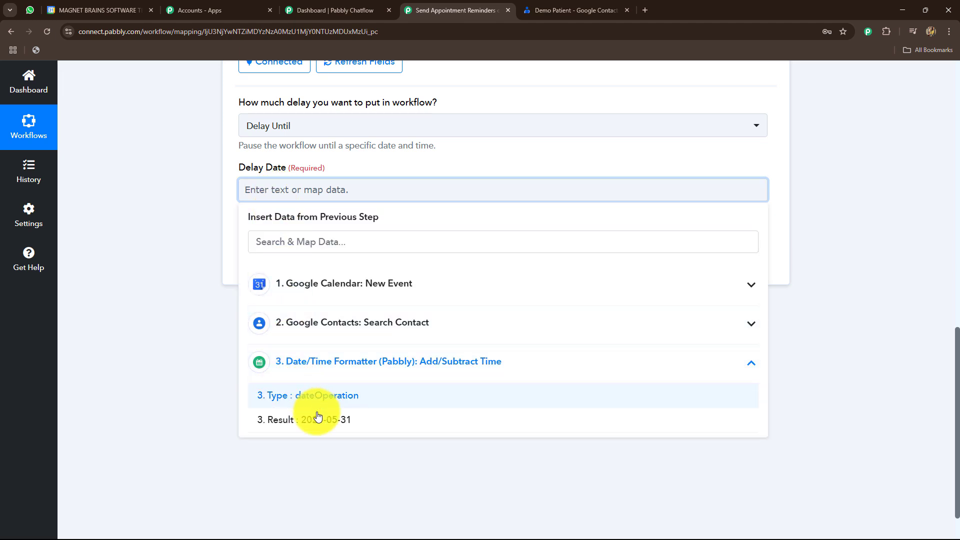
click(300, 419)
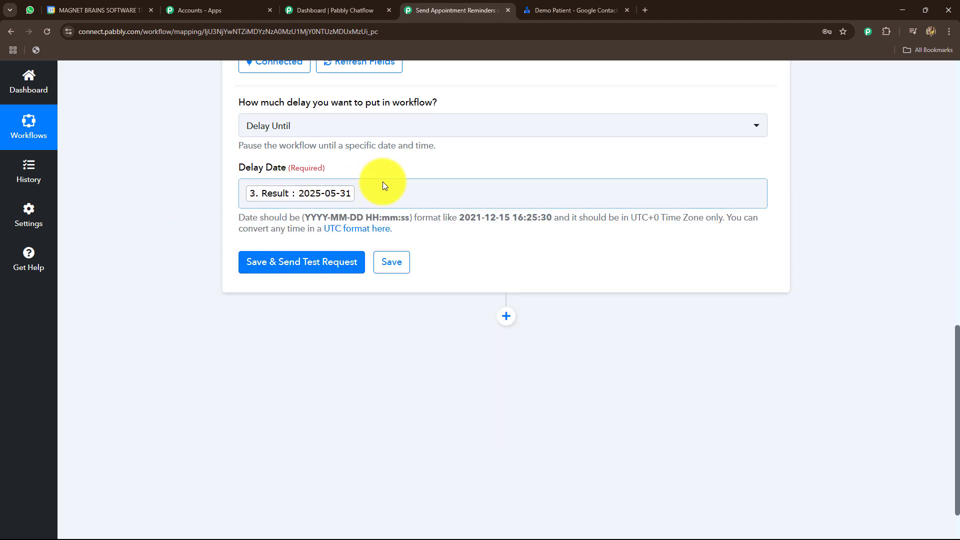
Append the time 10:00:00 after the mapped Result in Delay Date, and save the Delay step with a test request
click(373, 194)
click(210, 223)
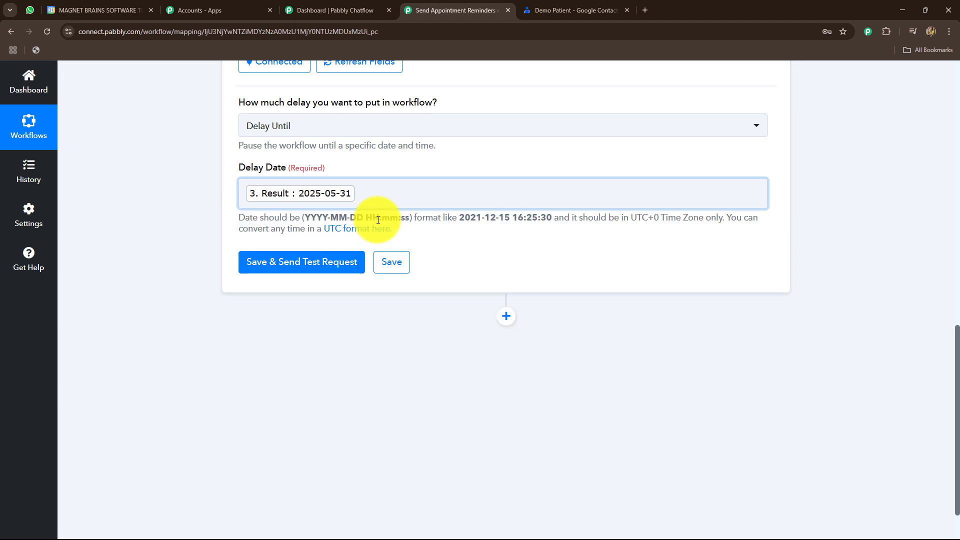
drag(369, 217, 407, 217)
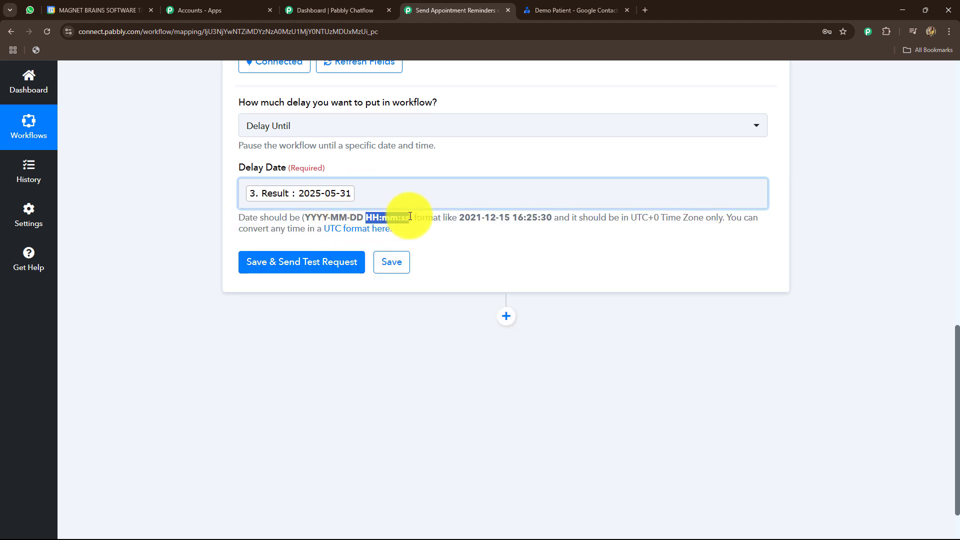
click(369, 190)
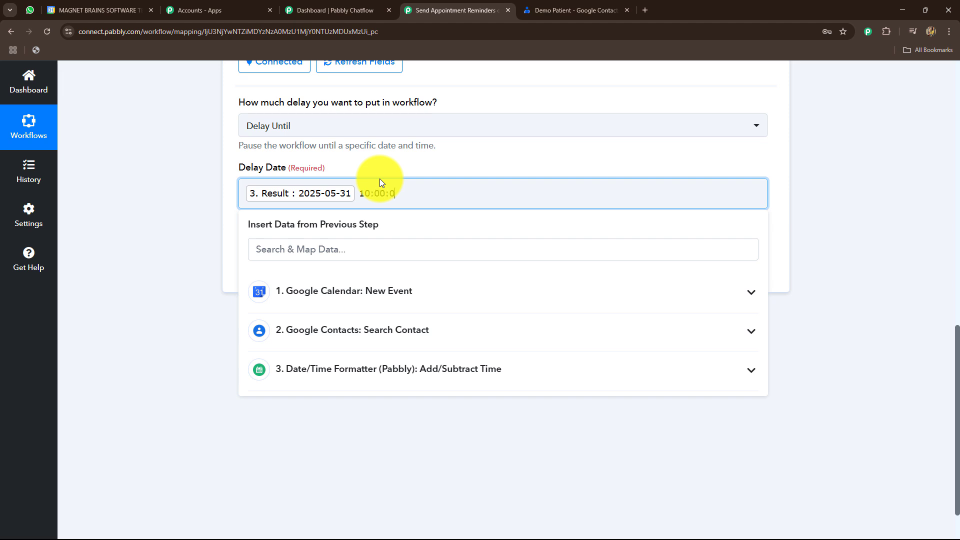
text(0)
click(189, 187)
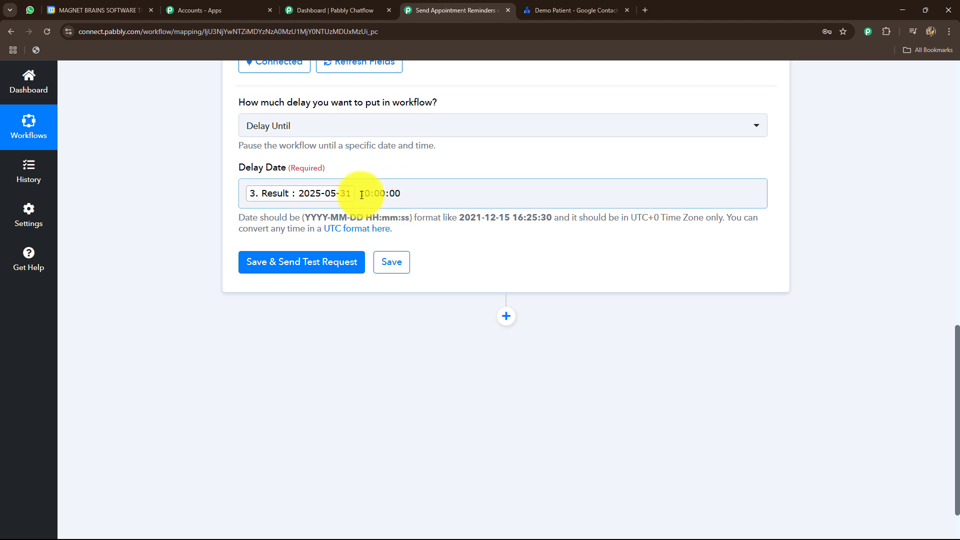
click(338, 253)
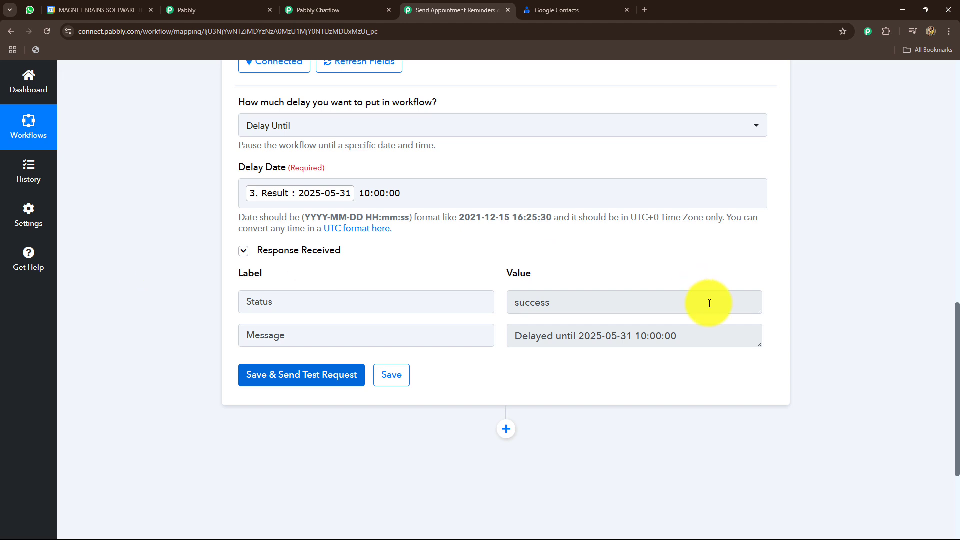
drag(516, 336, 658, 334)
Add a new action step after the Delay step and choose Pabbly Chatflow as its app
scroll(421, 253, down, 3)
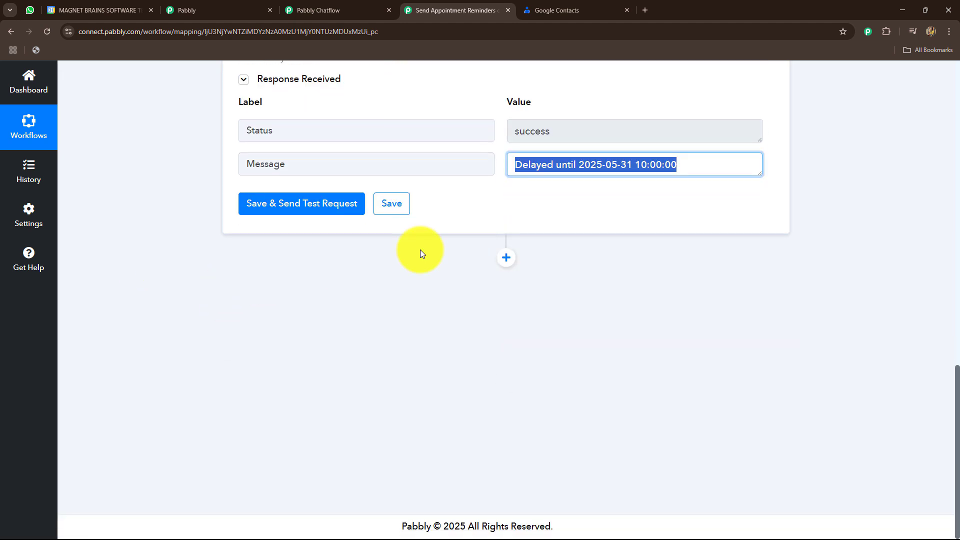
click(507, 259)
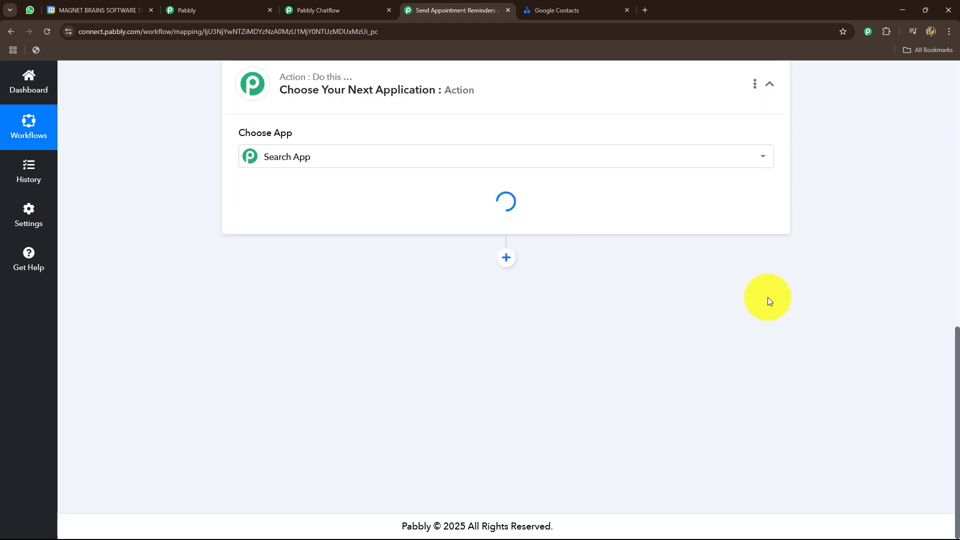
click(322, 276)
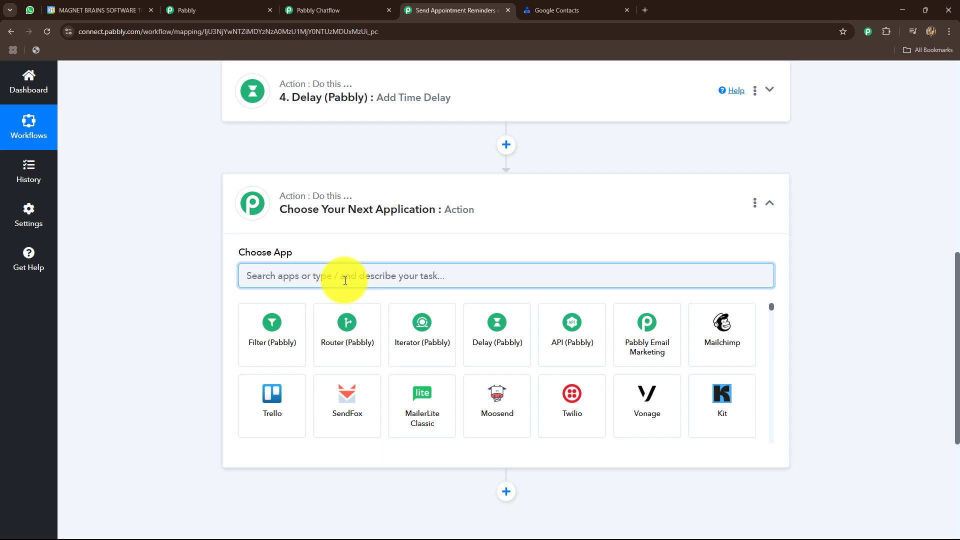
click(328, 9)
click(461, 5)
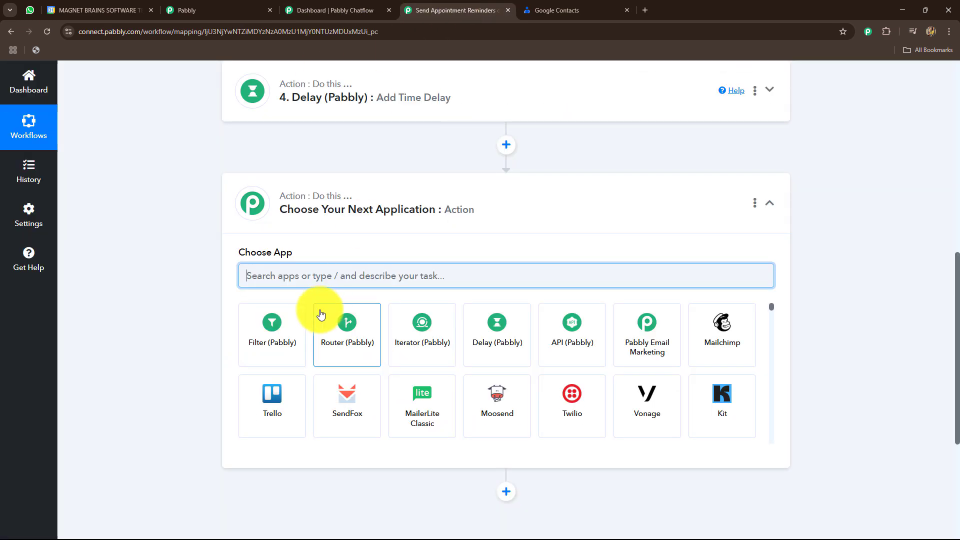
text(Pabbly)
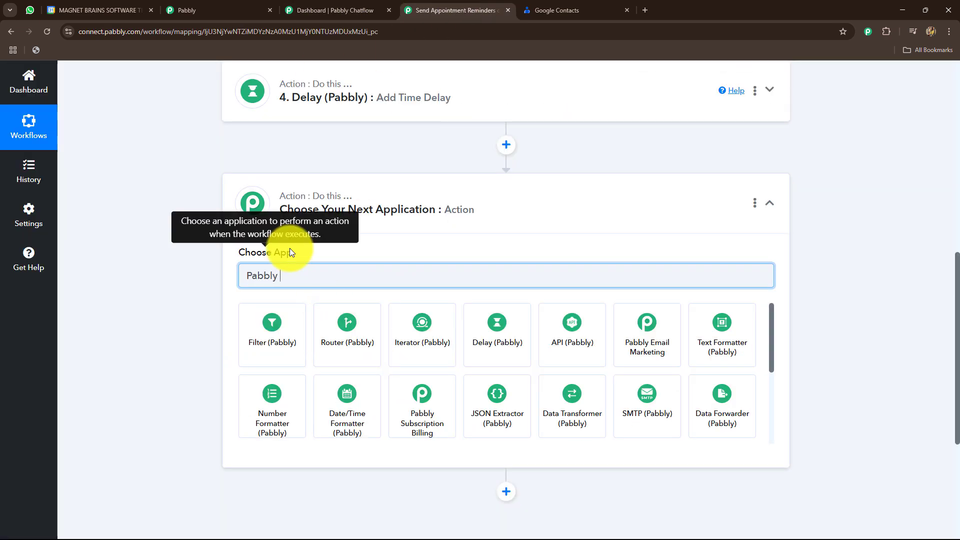
text( C)
click(346, 354)
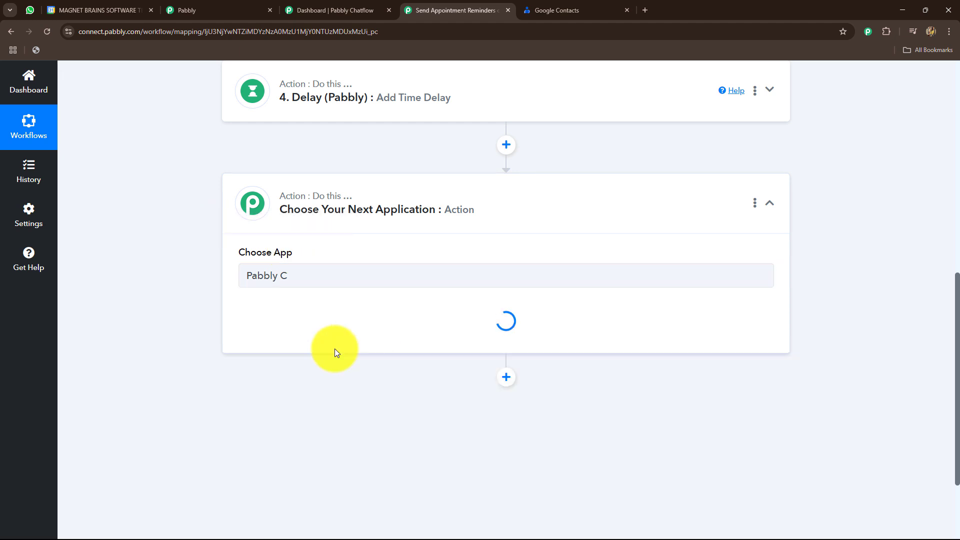
Set the Pabbly Chatflow step's action event to Send Template Message
scroll(266, 211, down, 3)
click(278, 186)
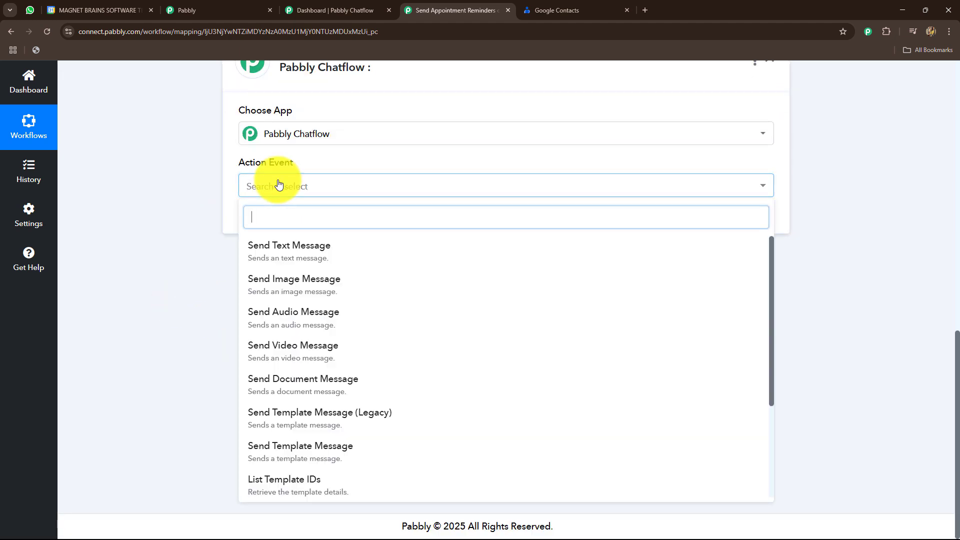
scroll(287, 361, down, 2)
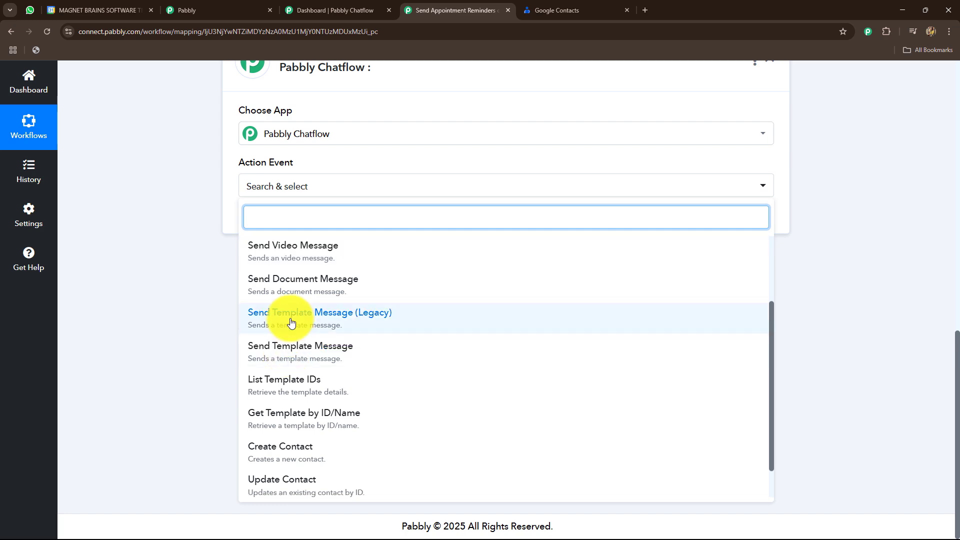
click(257, 354)
Open the Pabbly Chatflow step's account connection setup and choose to add a new connection
click(265, 220)
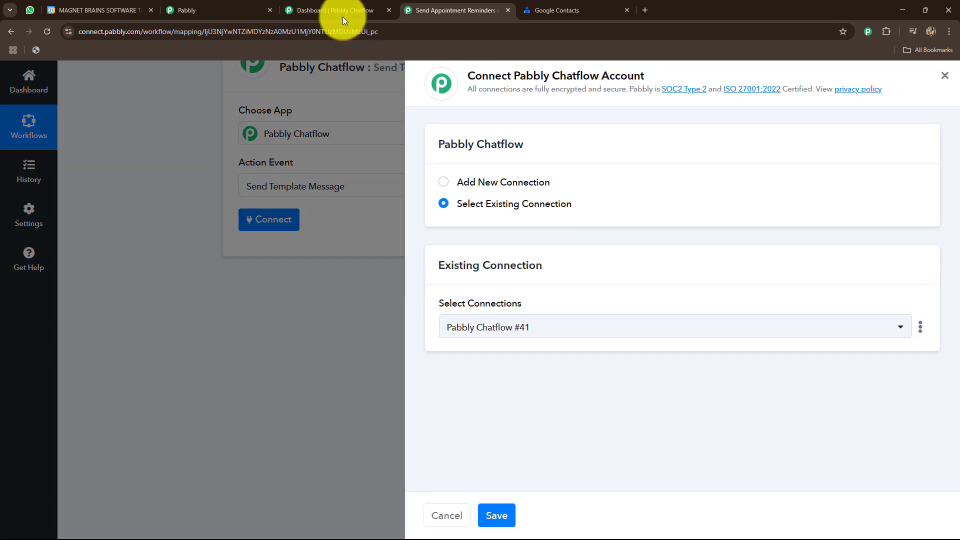
click(336, 11)
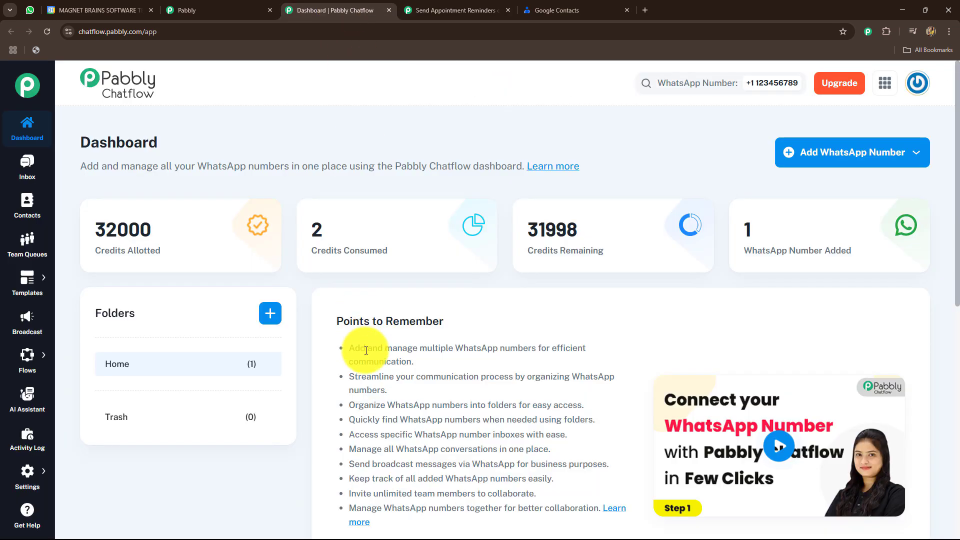
click(431, 9)
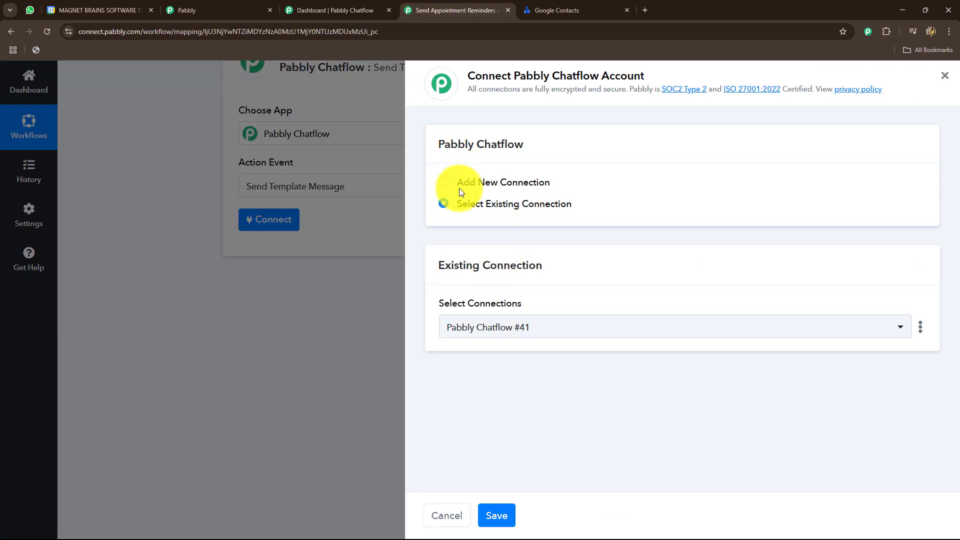
click(442, 185)
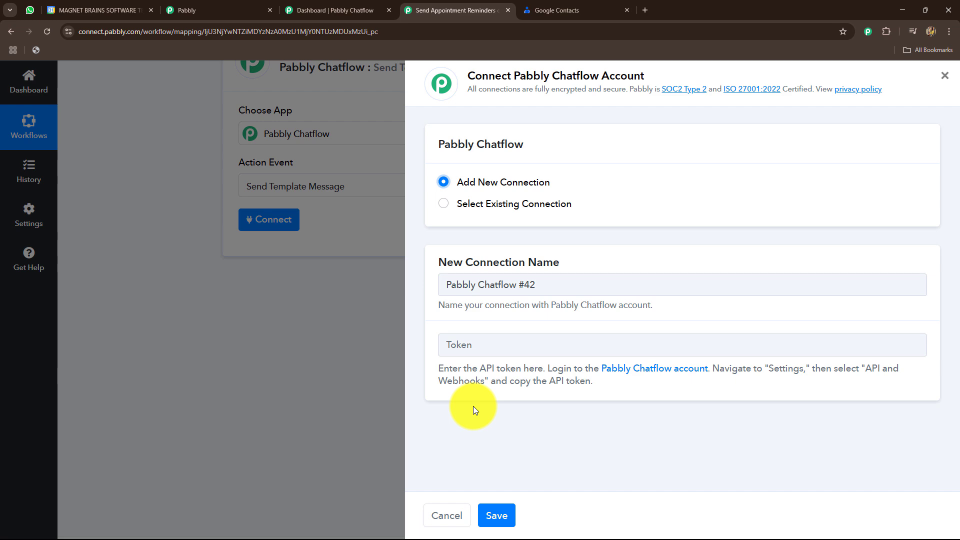
Switch to Pabbly Chatflow and copy the API token from its API & Webhooks settings
click(340, 7)
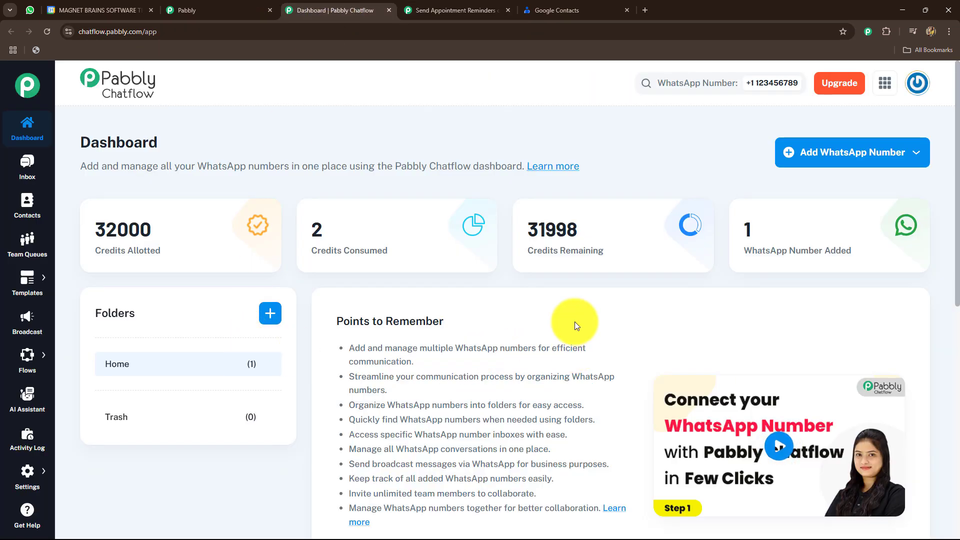
click(867, 31)
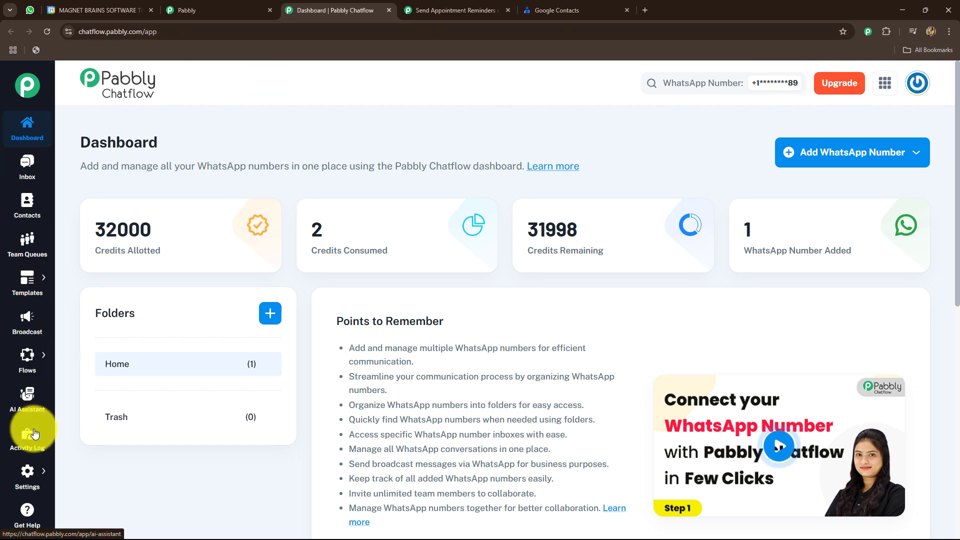
mouse_move(27, 473)
click(75, 473)
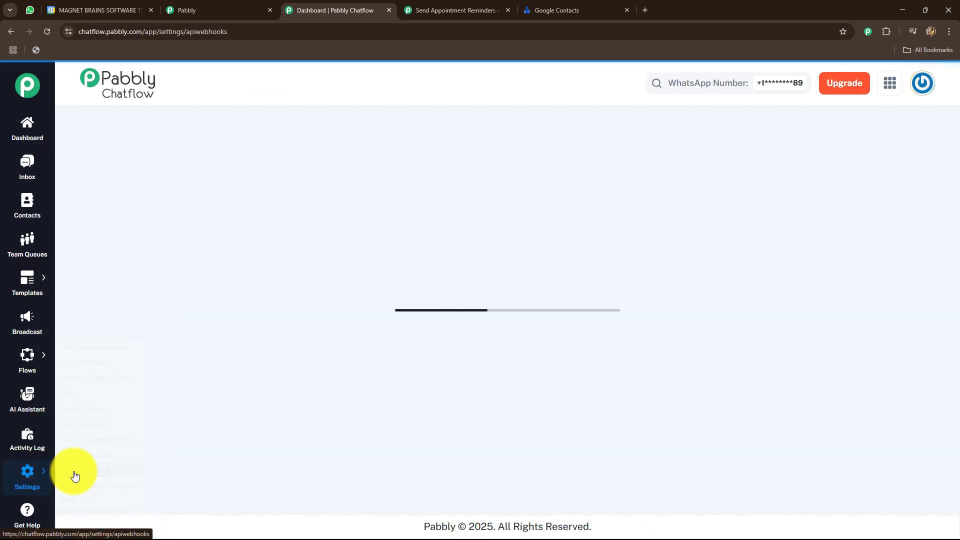
scroll(335, 315, down, 4)
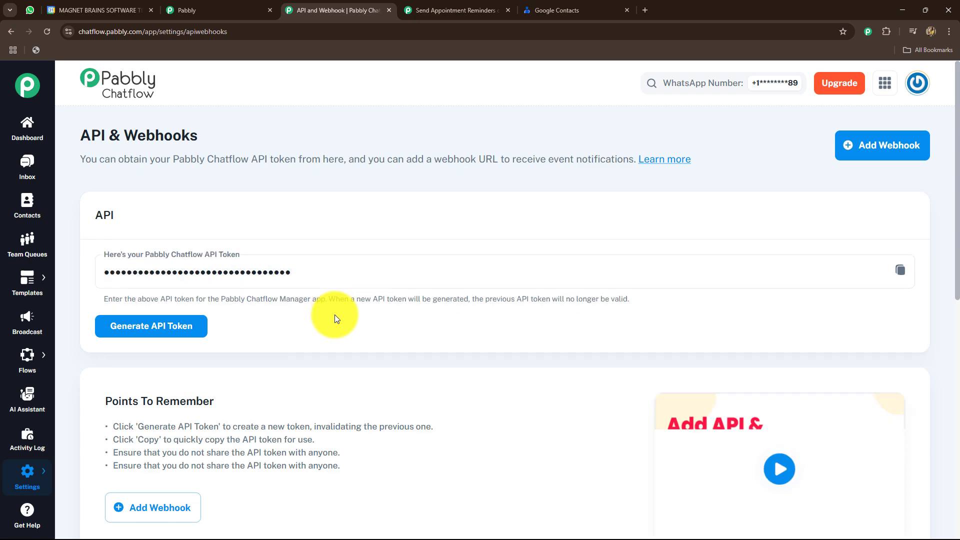
scroll(180, 174, up, 4)
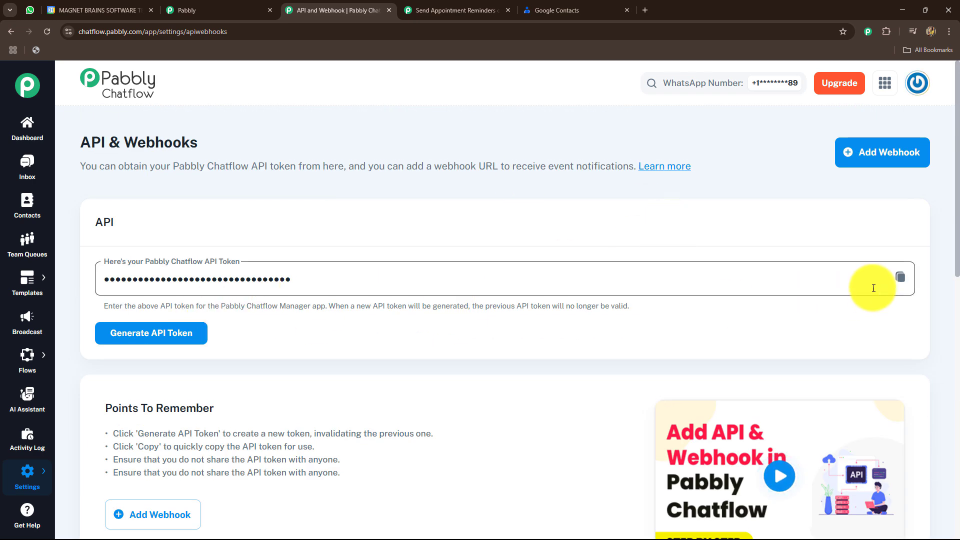
click(900, 277)
Switch back to Pabbly Connect and paste the API token into the new connection's Token field
click(440, 10)
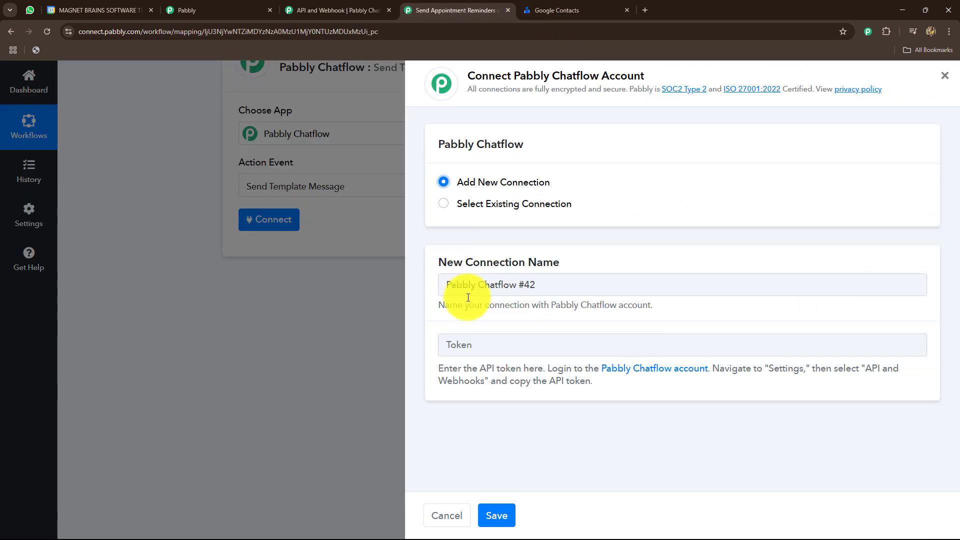
click(473, 350)
key(ctrl+v)
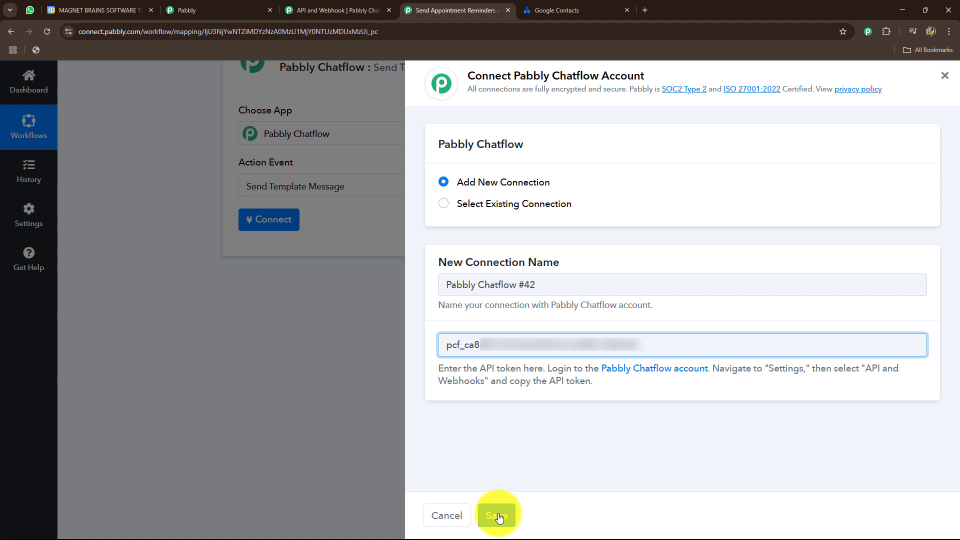
Use the existing connection Pabbly Chatflow #41 instead of a new one and save the account connection
click(446, 220)
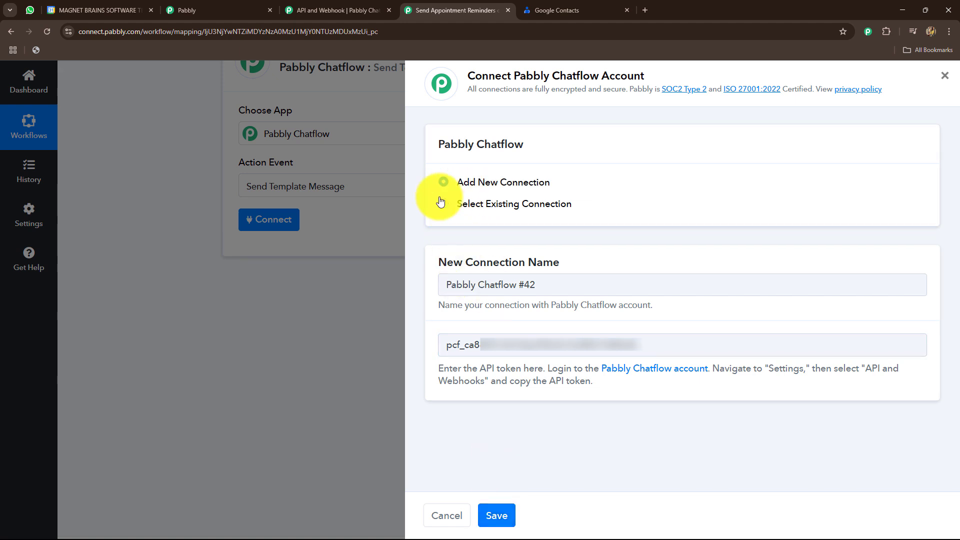
click(442, 203)
click(497, 328)
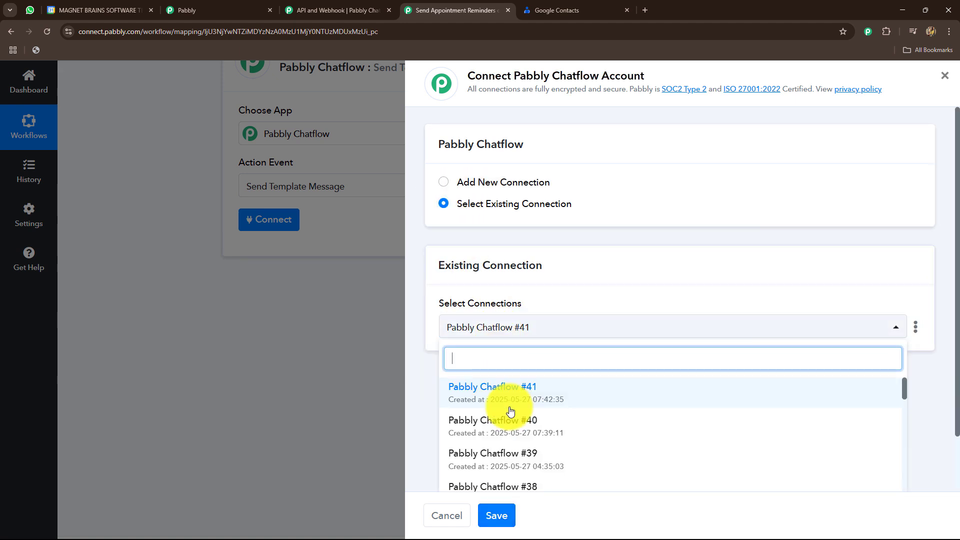
click(432, 379)
click(497, 515)
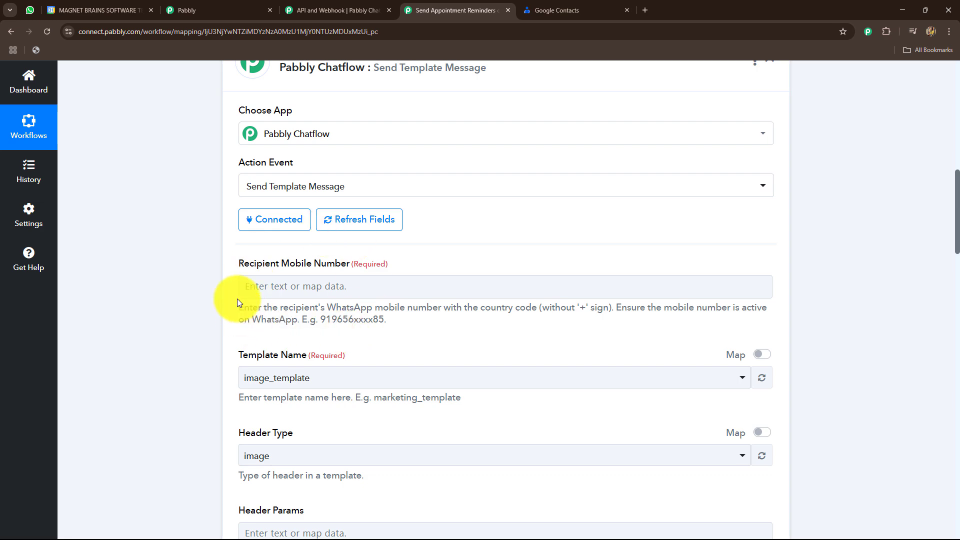
Map the Recipient Mobile Number to the PhoneNumbers 0 Value from the Google Contacts search step
scroll(233, 278, down, 2)
click(306, 190)
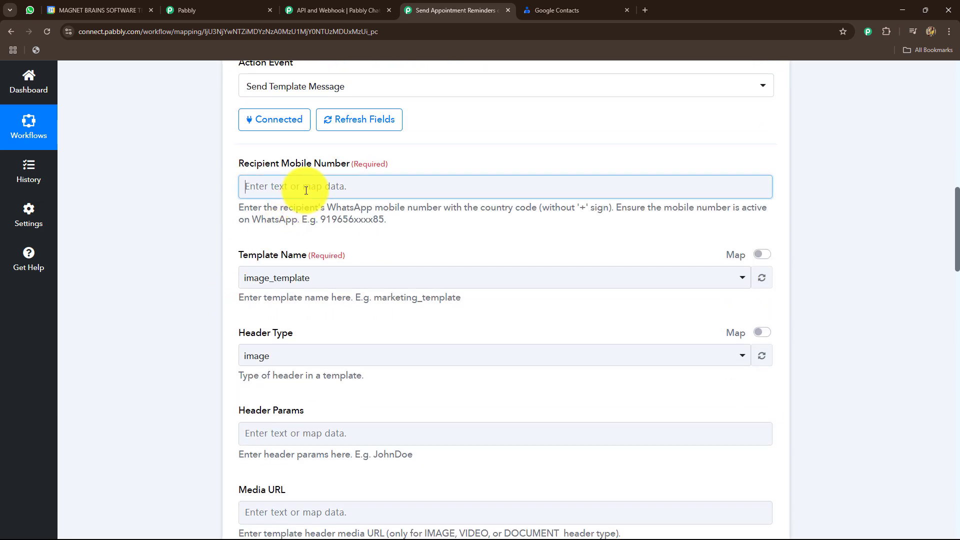
scroll(187, 218, down, 4)
scroll(187, 218, up, 2)
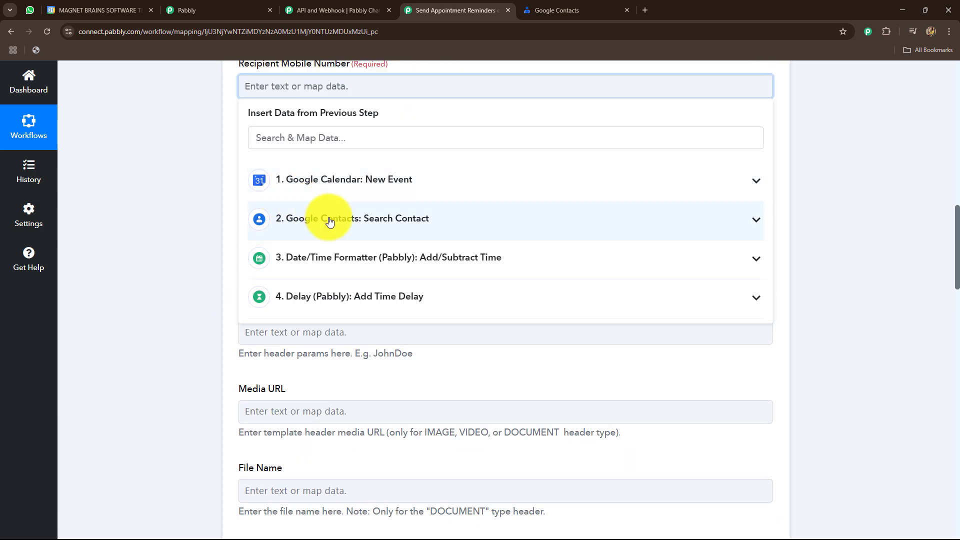
click(381, 218)
scroll(462, 353, down, 2)
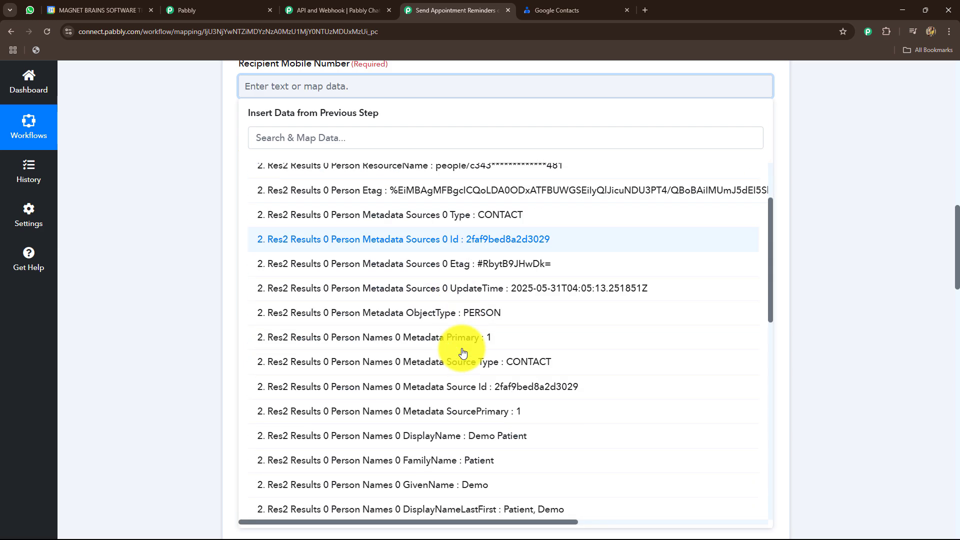
scroll(462, 353, down, 10)
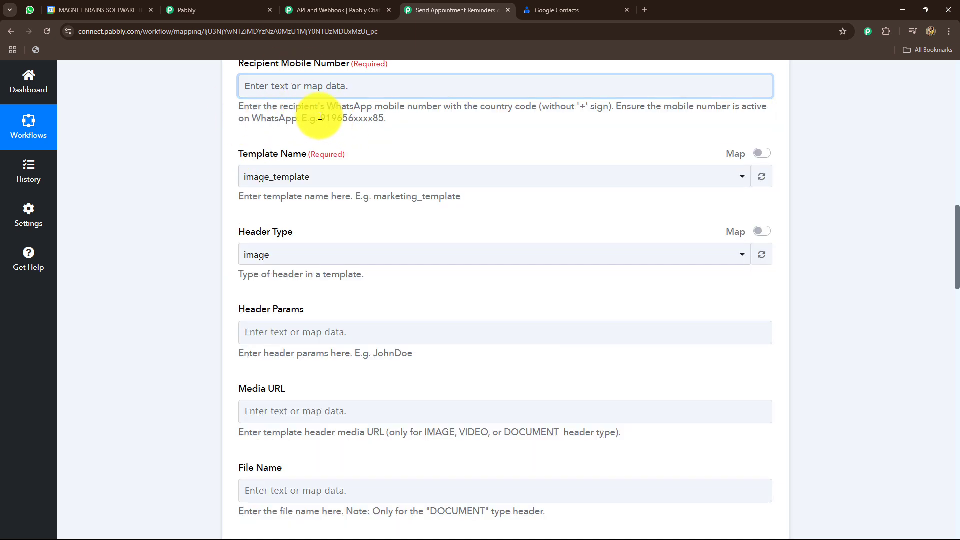
drag(320, 116, 391, 126)
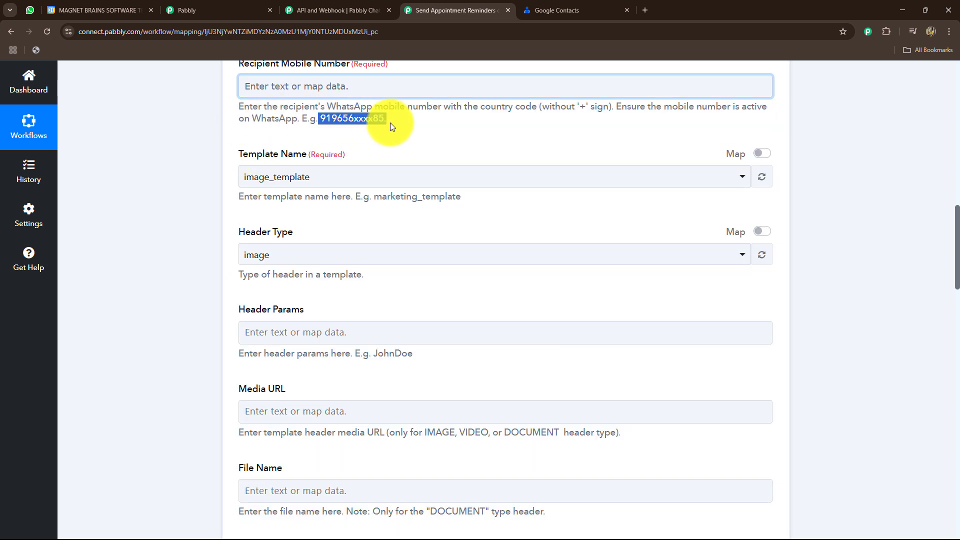
drag(550, 107, 610, 117)
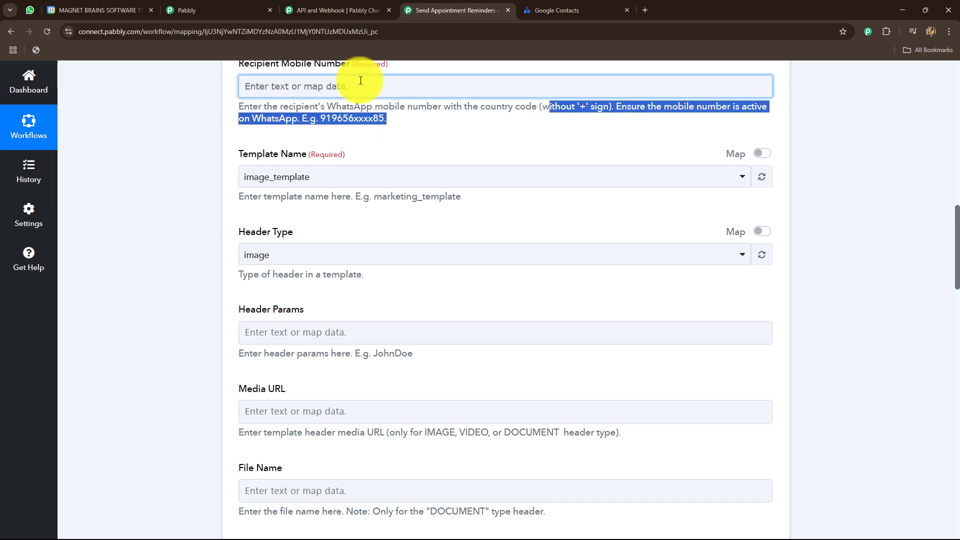
click(361, 81)
click(404, 220)
scroll(440, 350, down, 5)
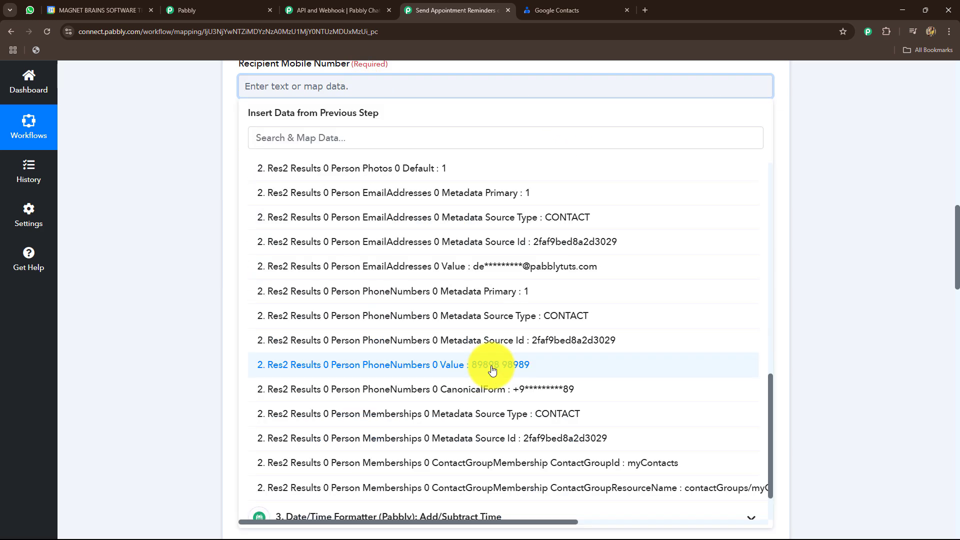
click(152, 229)
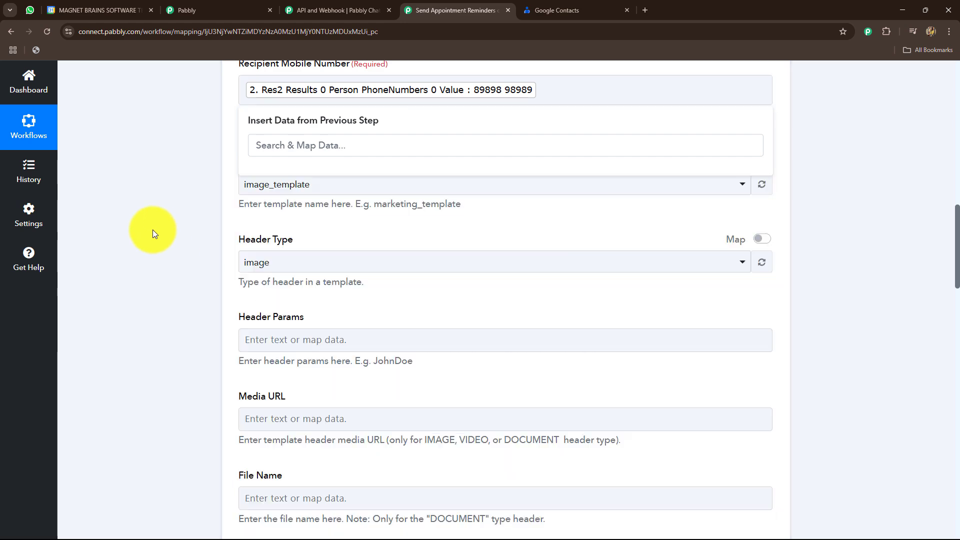
Prefix the mapped recipient mobile number with the country code 91
click(243, 91)
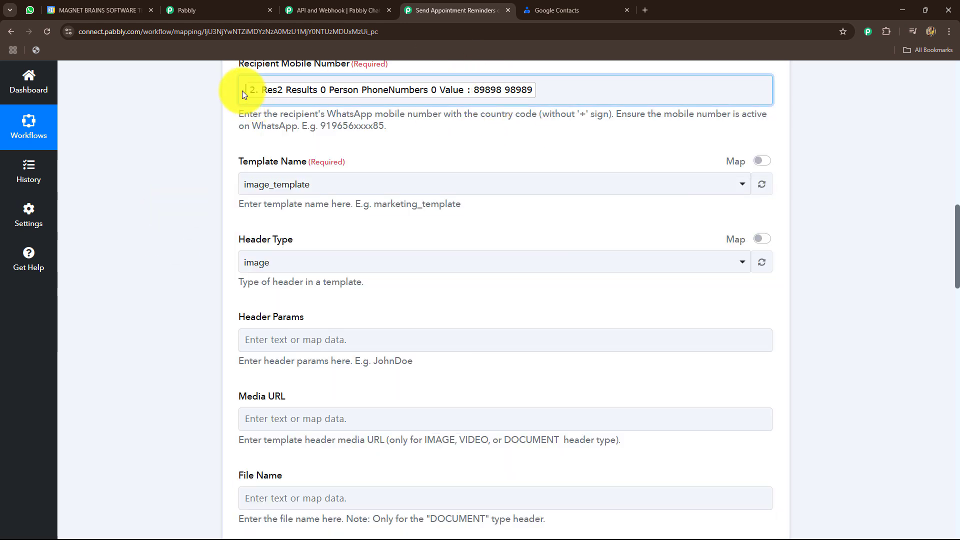
text(91)
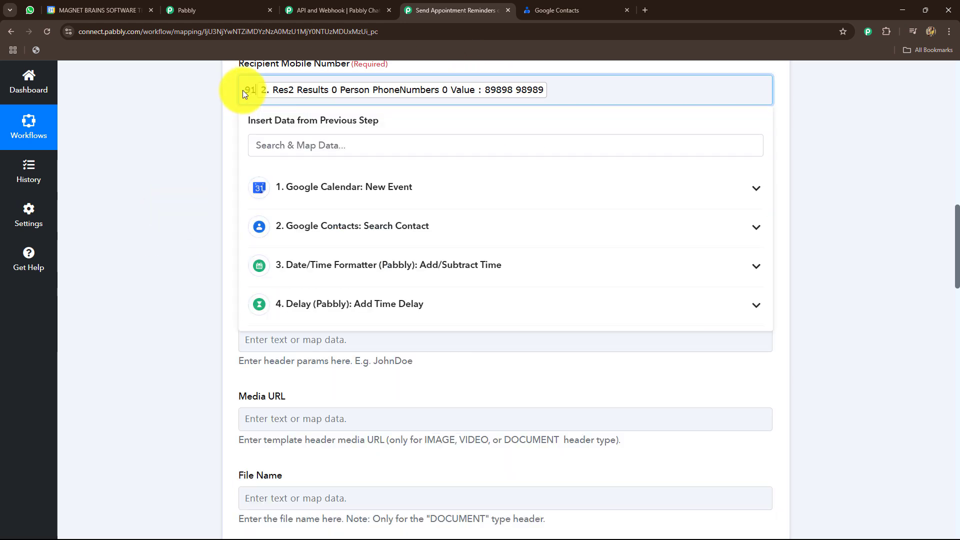
click(182, 118)
Switch to Pabbly Chatflow and examine the message templates there, filtered to the approved ones
scroll(189, 124, down, 3)
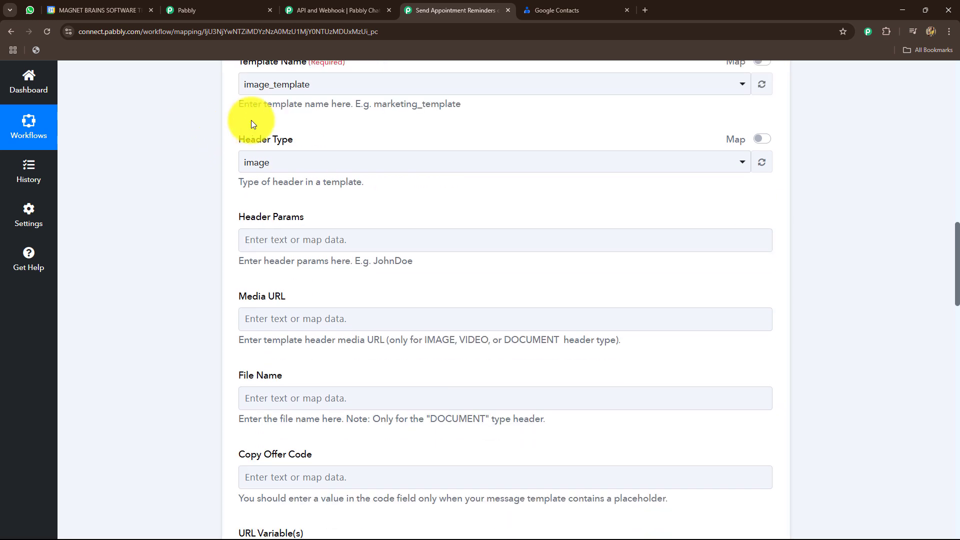
scroll(290, 122, up, 2)
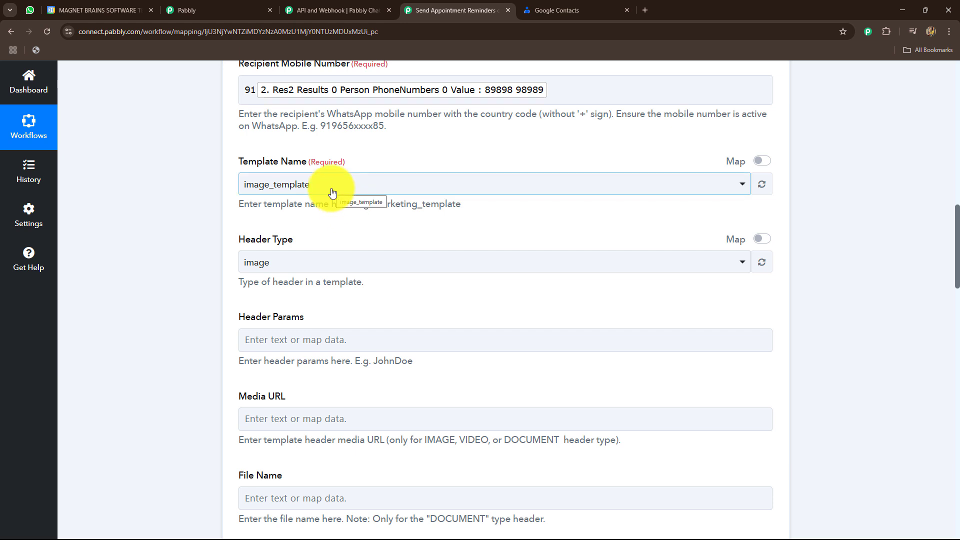
click(319, 11)
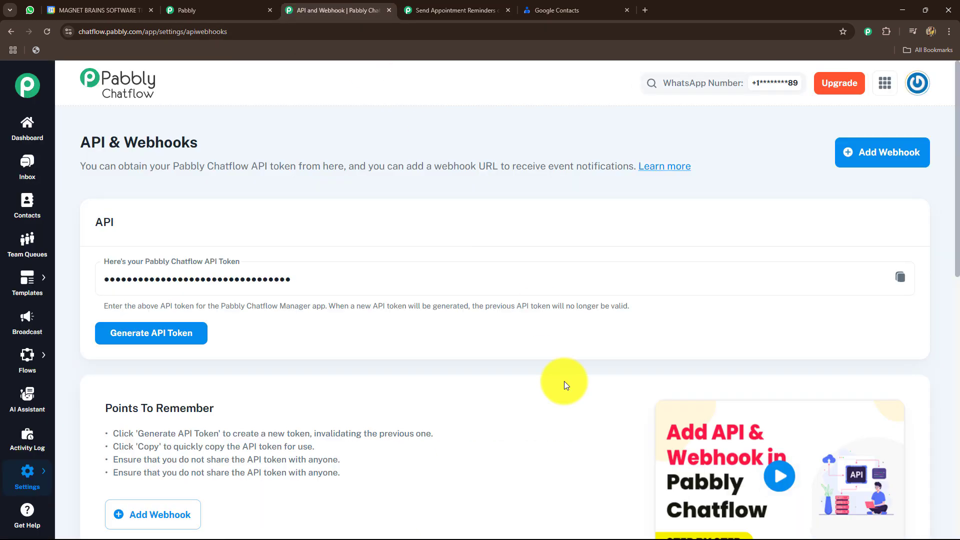
mouse_move(24, 295)
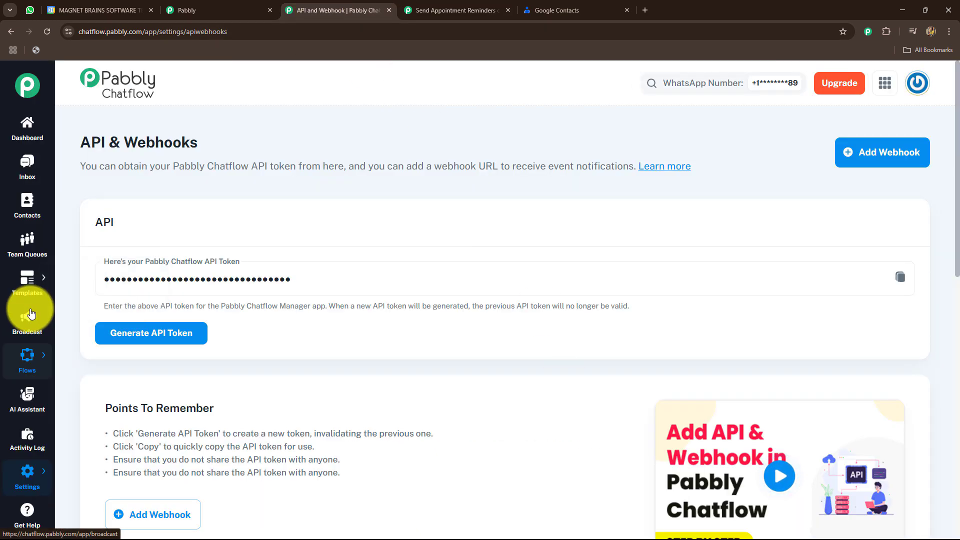
click(22, 291)
scroll(506, 379, down, 5)
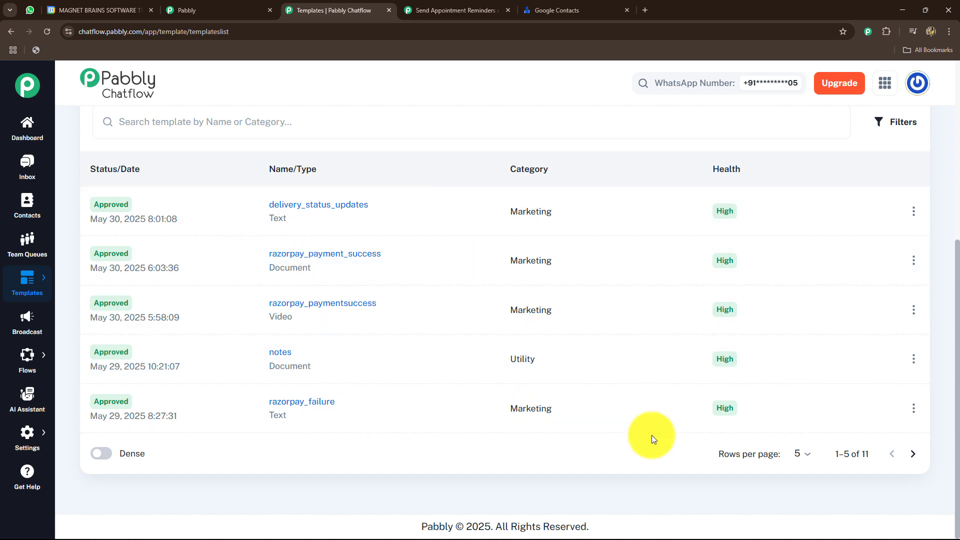
scroll(652, 435, up, 5)
scroll(386, 392, down, 2)
click(167, 264)
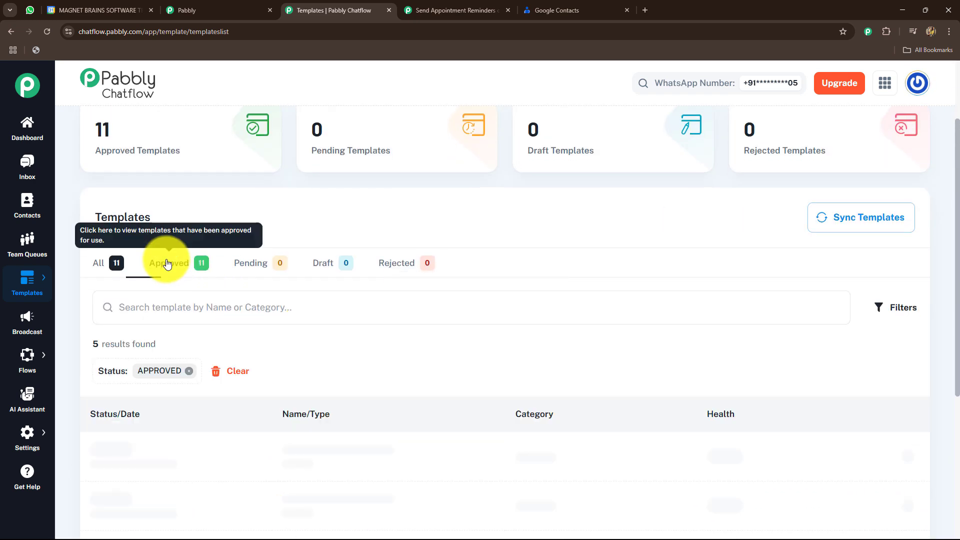
scroll(166, 261, down, 5)
scroll(200, 250, up, 4)
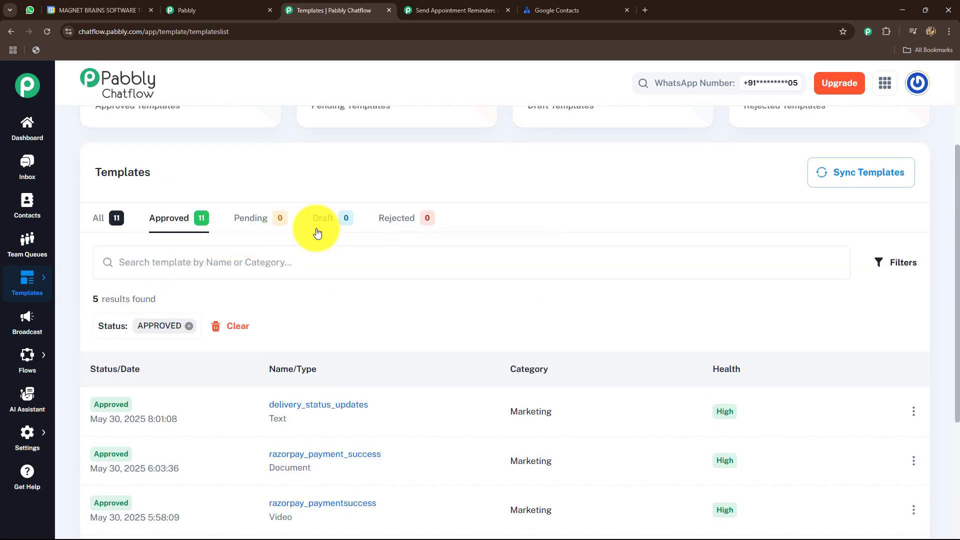
scroll(598, 286, up, 3)
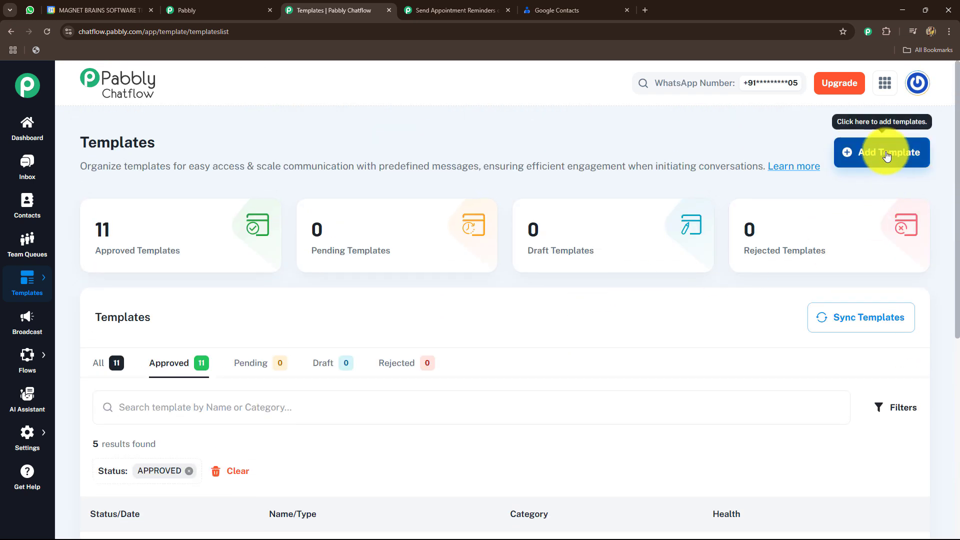
Start a new message template in Pabbly Chatflow and set its category to Marketing
click(887, 156)
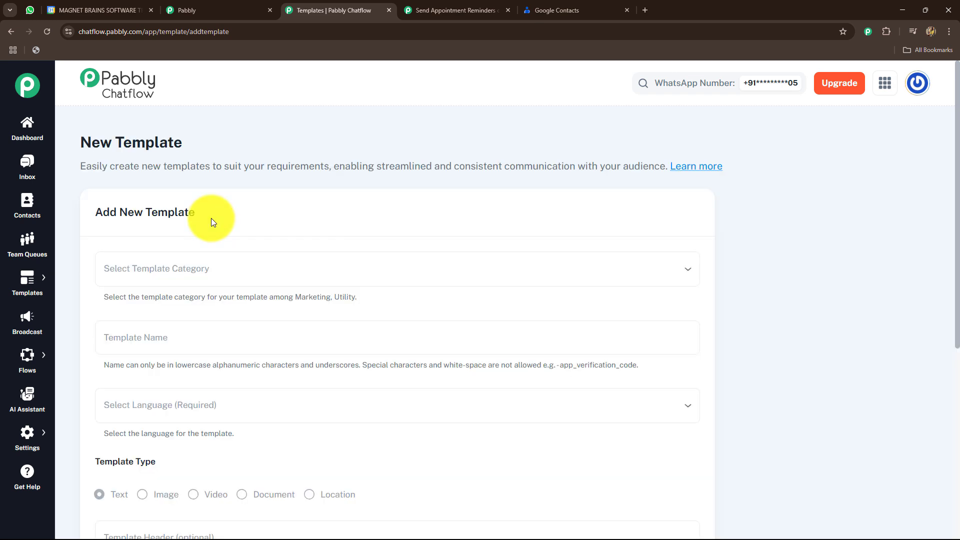
click(225, 277)
click(143, 302)
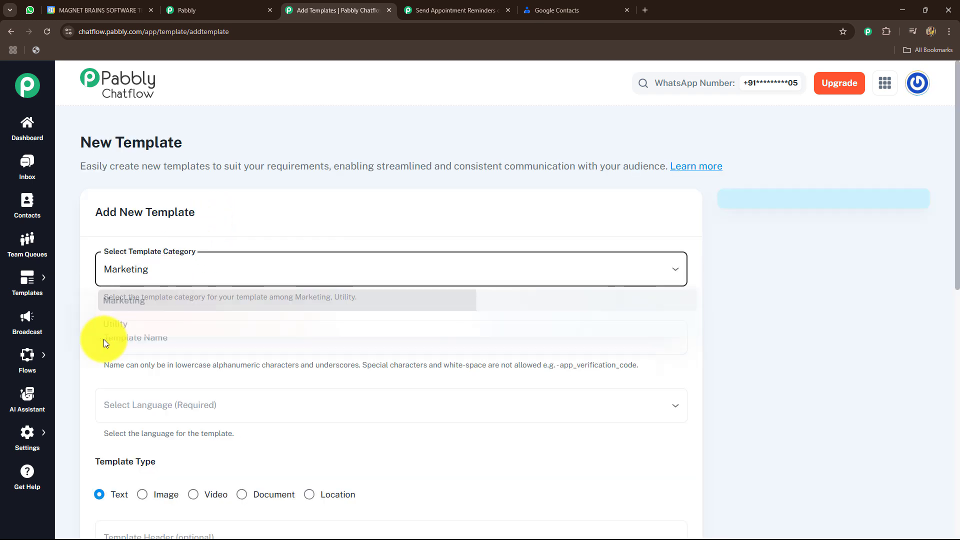
scroll(86, 330, down, 4)
scroll(159, 165, up, 2)
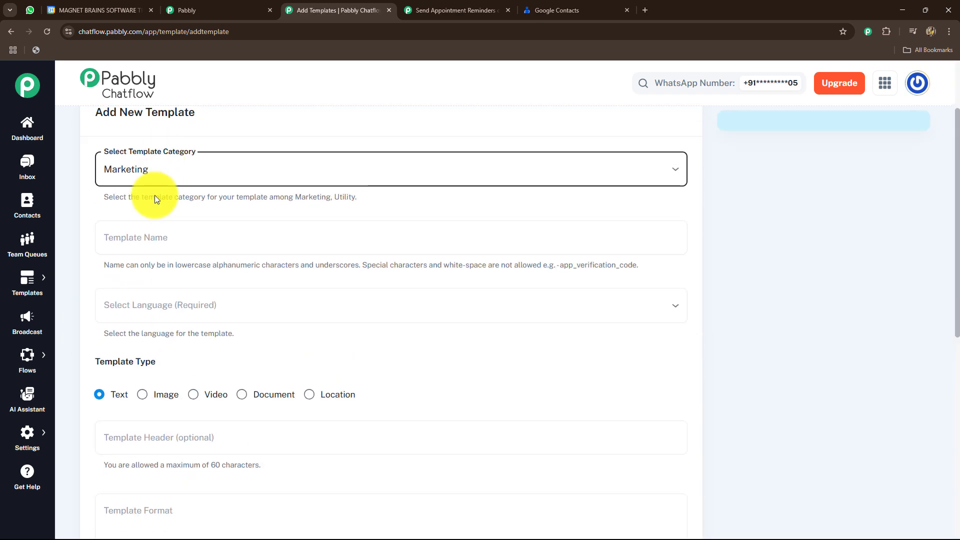
Check the naming rules and name the template dental_appointment_reminders
drag(367, 264, 497, 279)
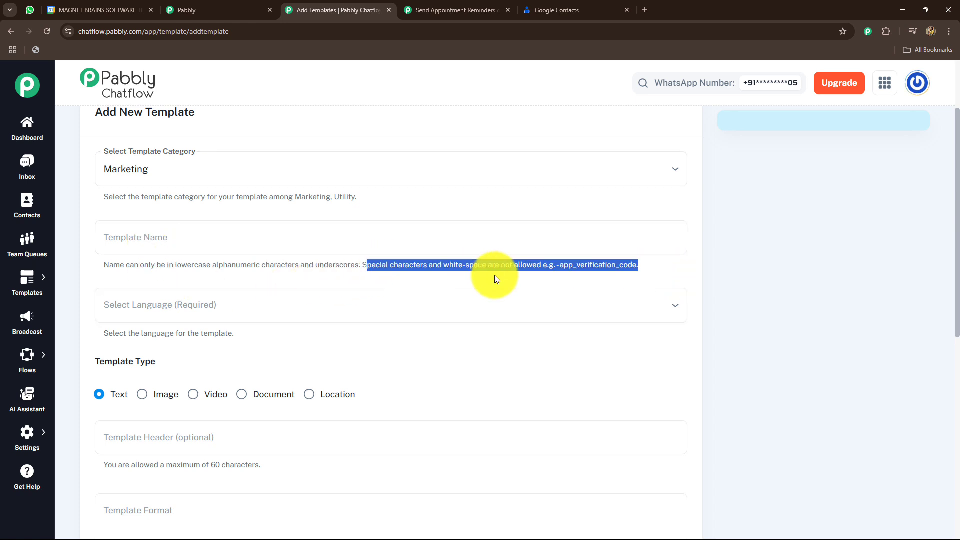
click(496, 279)
click(316, 242)
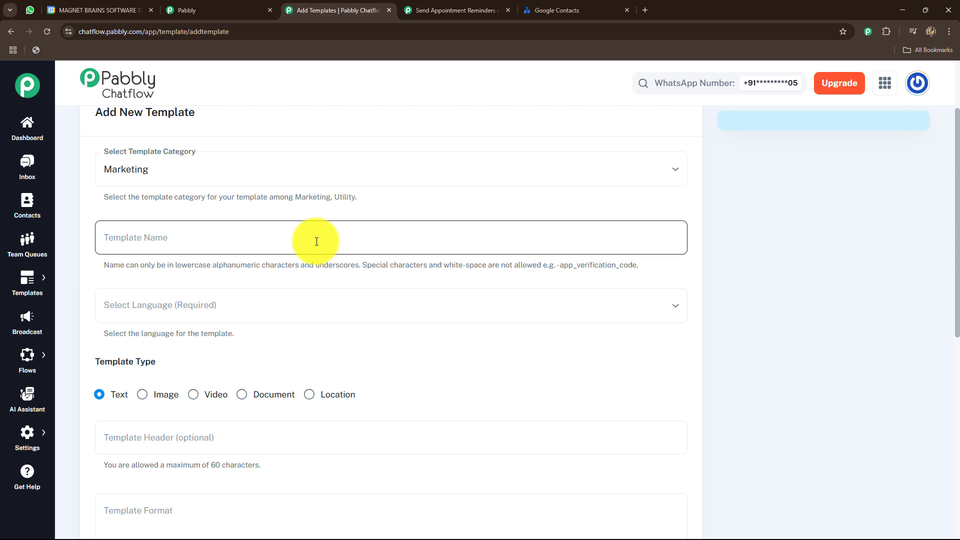
click(190, 239)
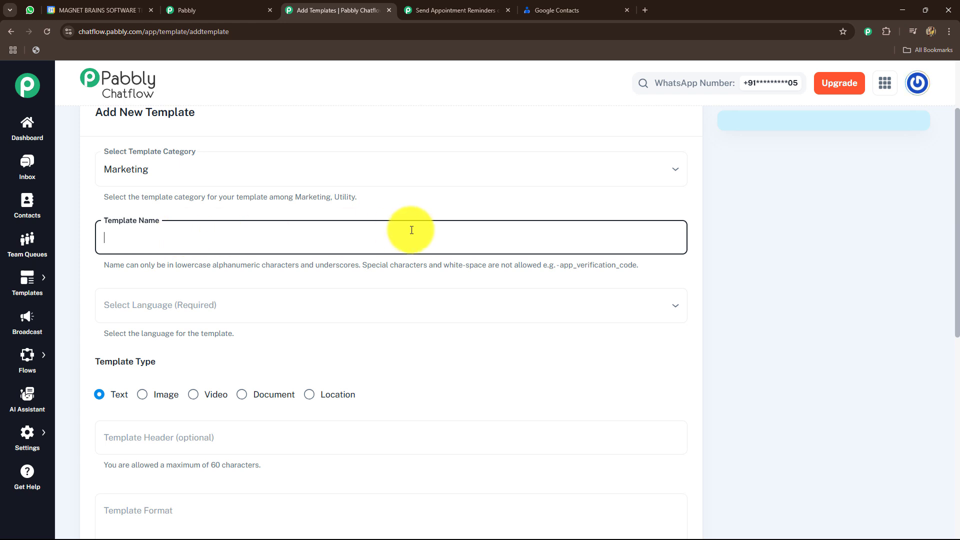
text(dental_appointment_reminders)
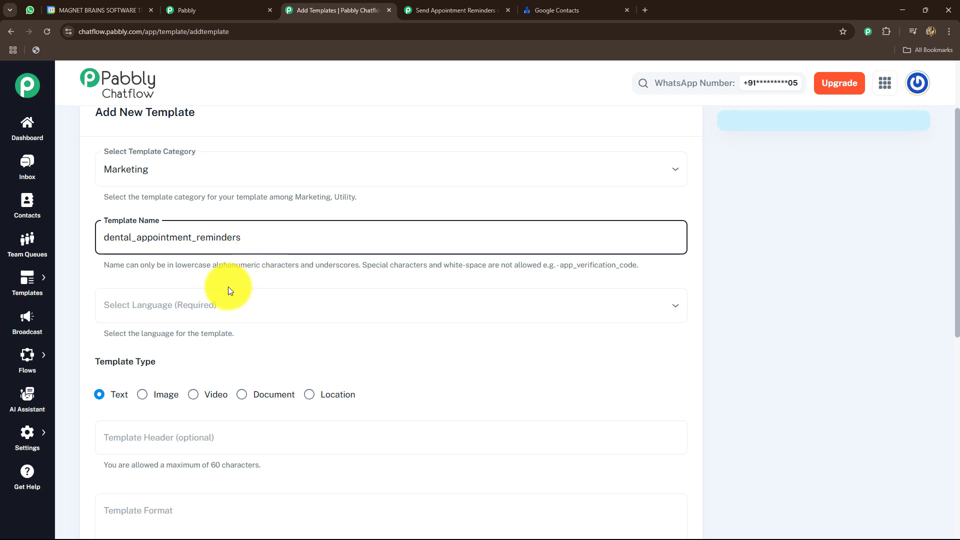
Set the new template's language to English
scroll(79, 267, down, 2)
click(152, 203)
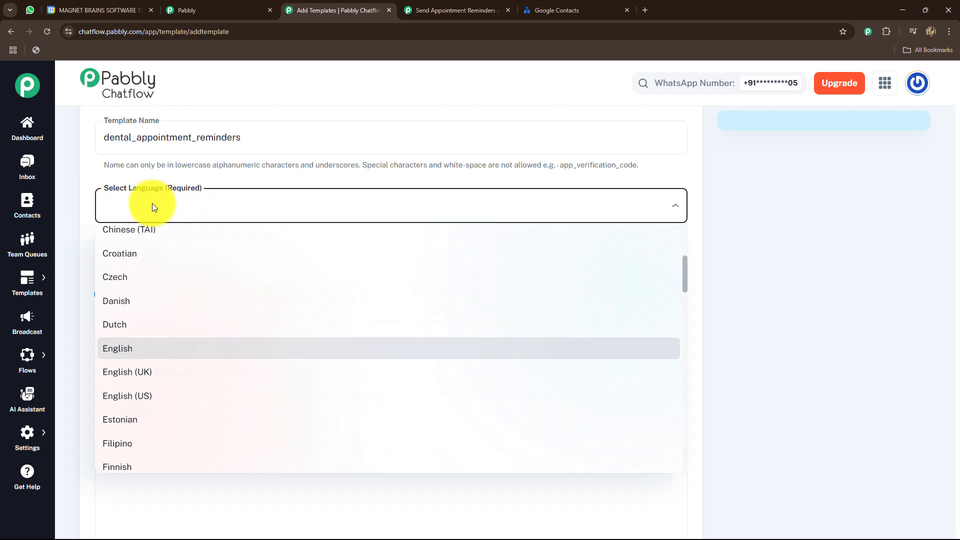
click(122, 348)
Set the text template's header to "Appointment Reminder!" and place the cursor in the Template Format field
scroll(72, 251, down, 2)
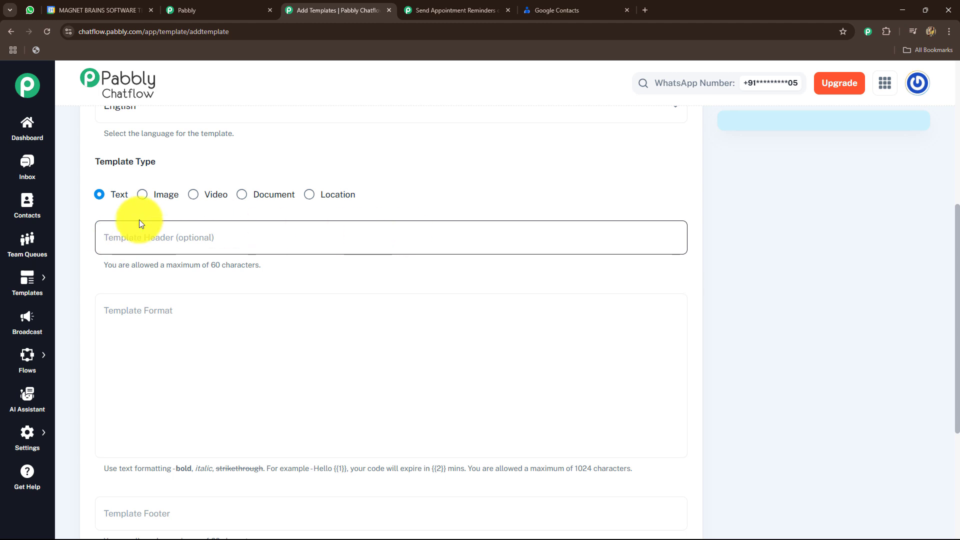
click(153, 243)
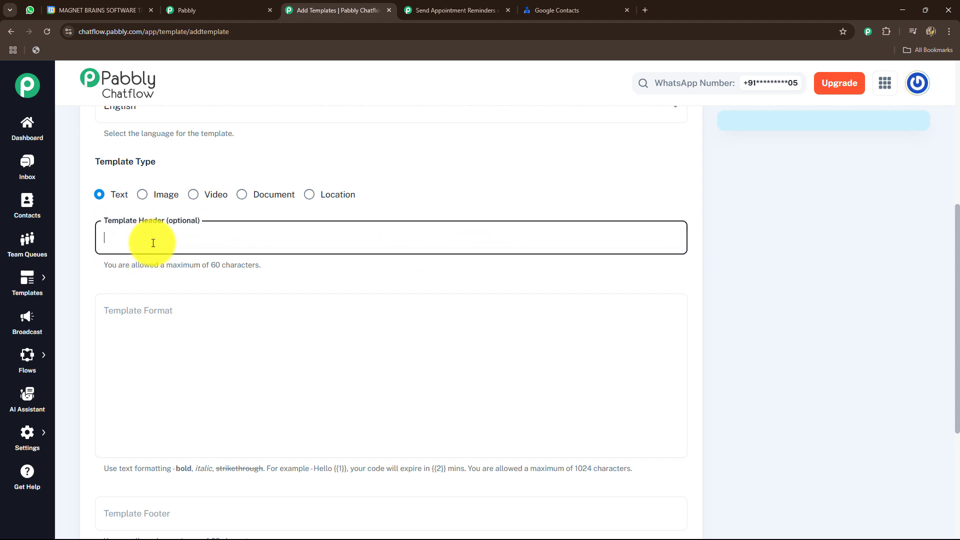
text(Appointment Reminder!)
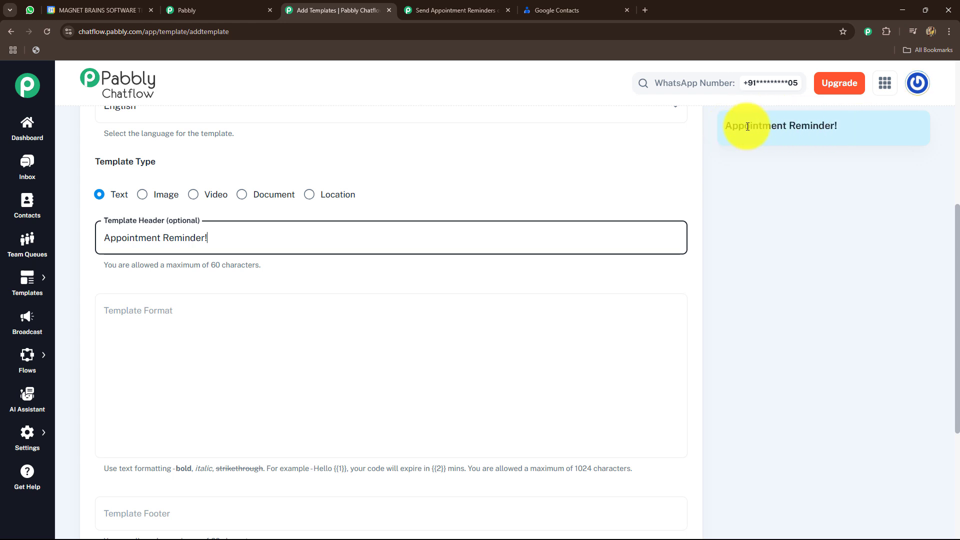
click(235, 321)
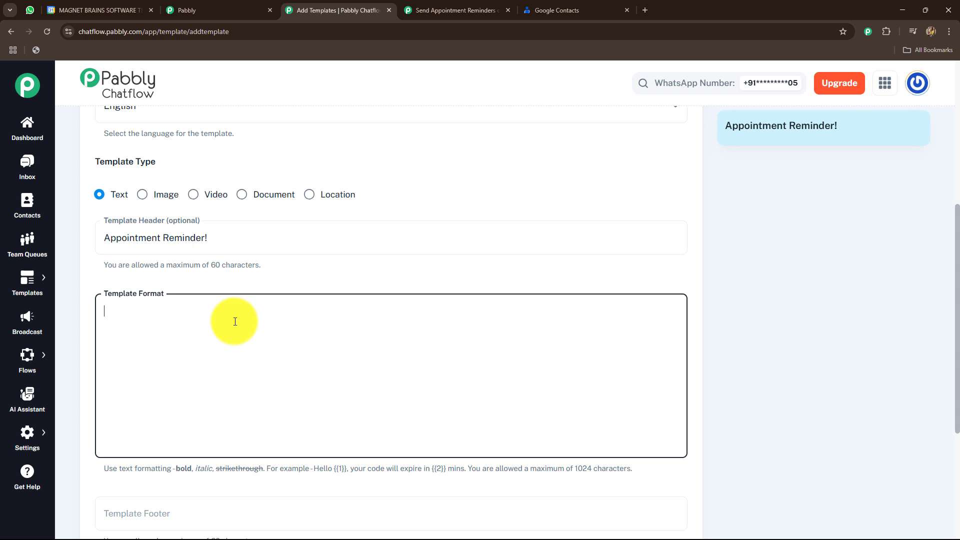
Enter the greeting "Hello, {{1}}" in the template body and give field 1 the sample value Name
text(Hello, {{1)
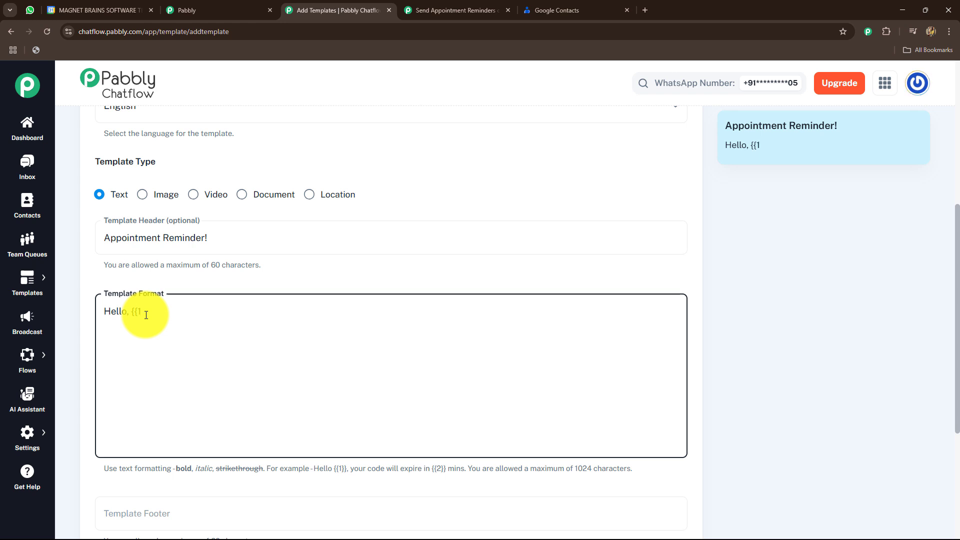
text(})
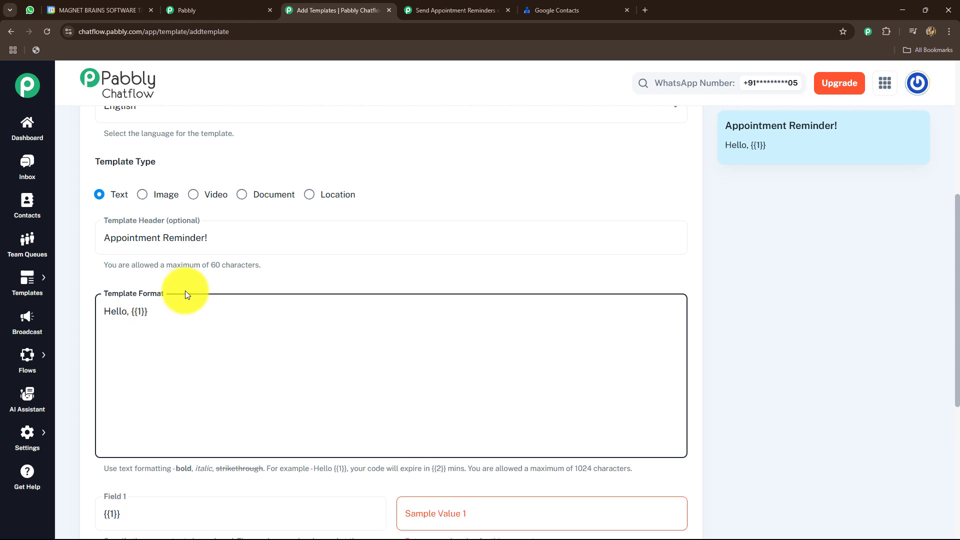
scroll(200, 291, down, 2)
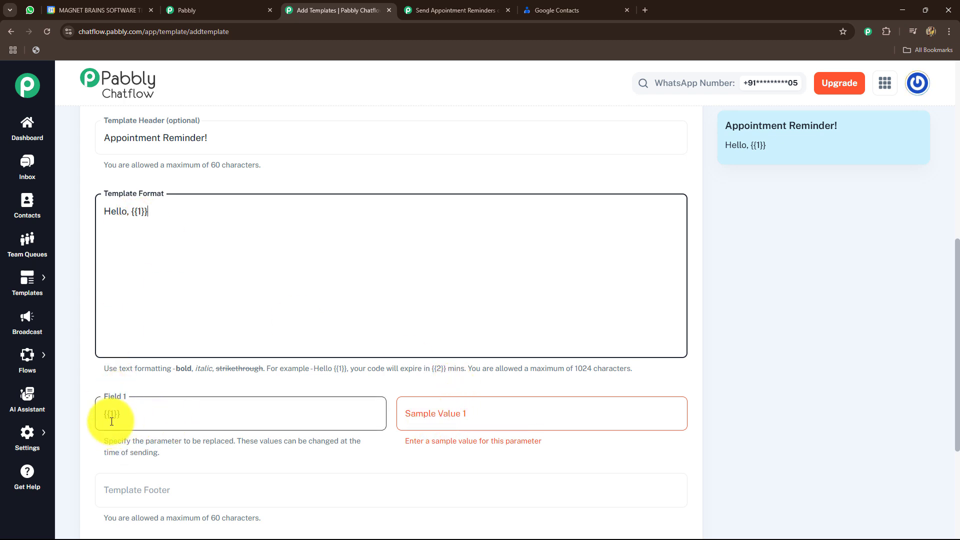
click(425, 420)
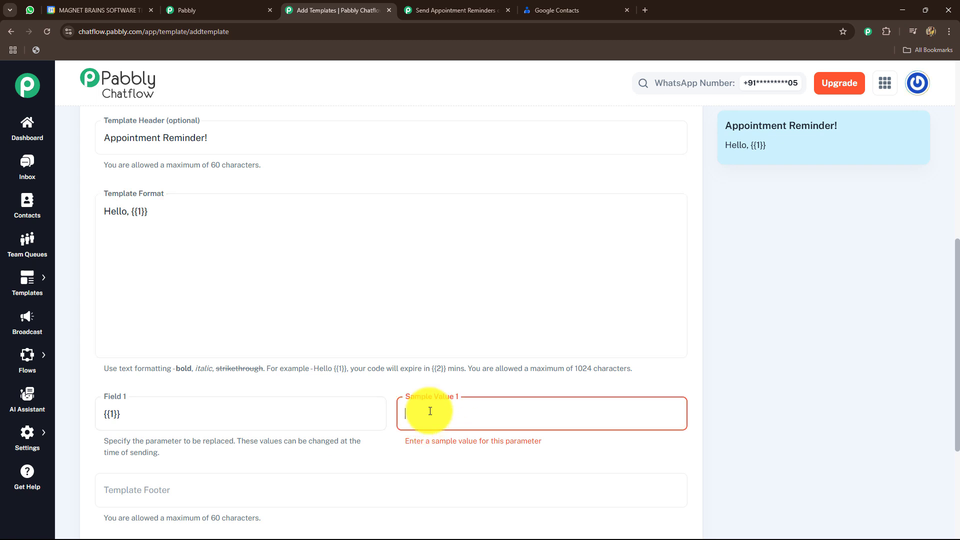
text(Name)
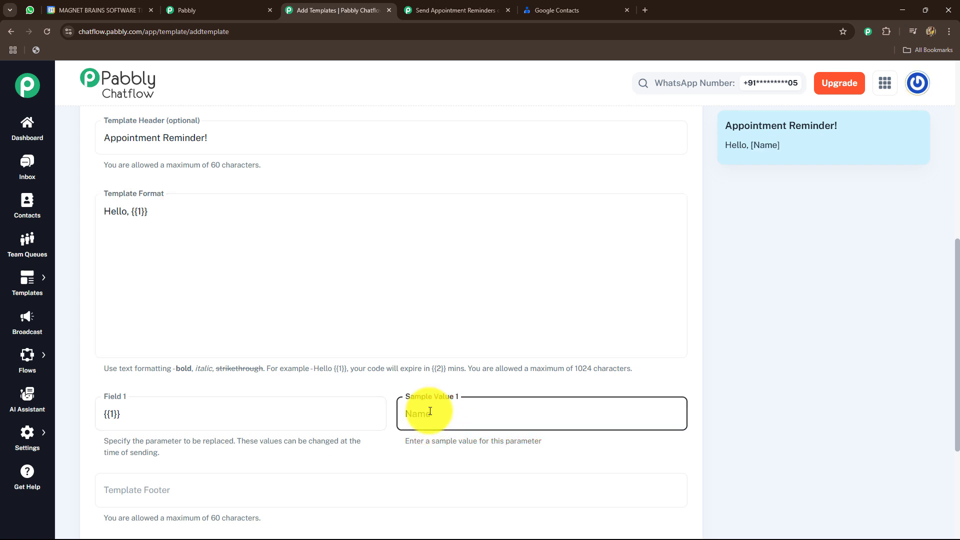
Add below the greeting: "Just a quick reminder that *your dental appointment is scheduled for tomorrow*. ✅ Please don’t miss it — we’re excited to see you! 😁"
click(196, 235)
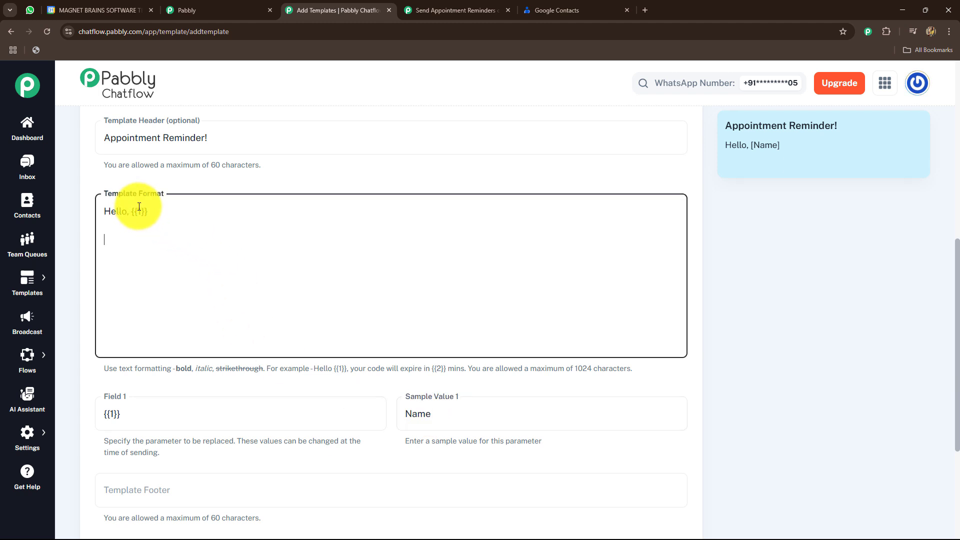
text(Just a quick reminder that *your dental appointment is scheduled for tomorrow*. ✅ Please don’t miss it — we’re excited to see you! 😁)
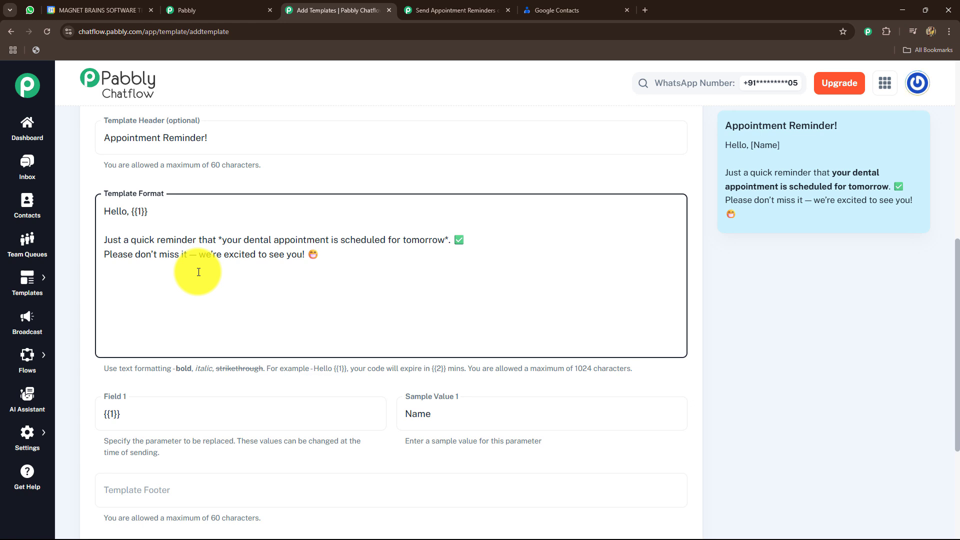
key(Return)
key(Return)
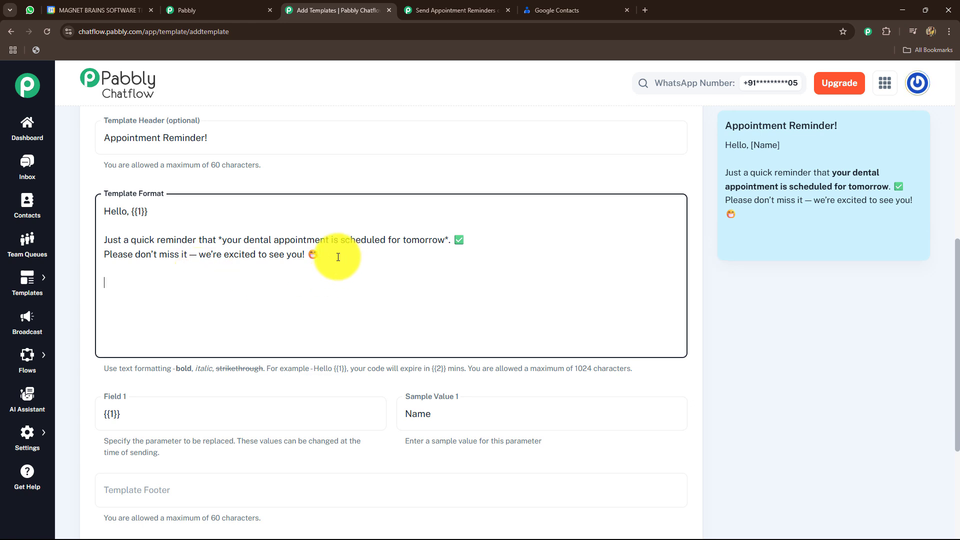
Add "Need to reschedule? Just reply here or call us at" with the phone number and sign-off "*– Team Smile Dental Clinic*", and submit the template
text(Need to reschedule? Just reply here or call us at 📞 98*******0.  *– Team Smile Dental Clinic*)
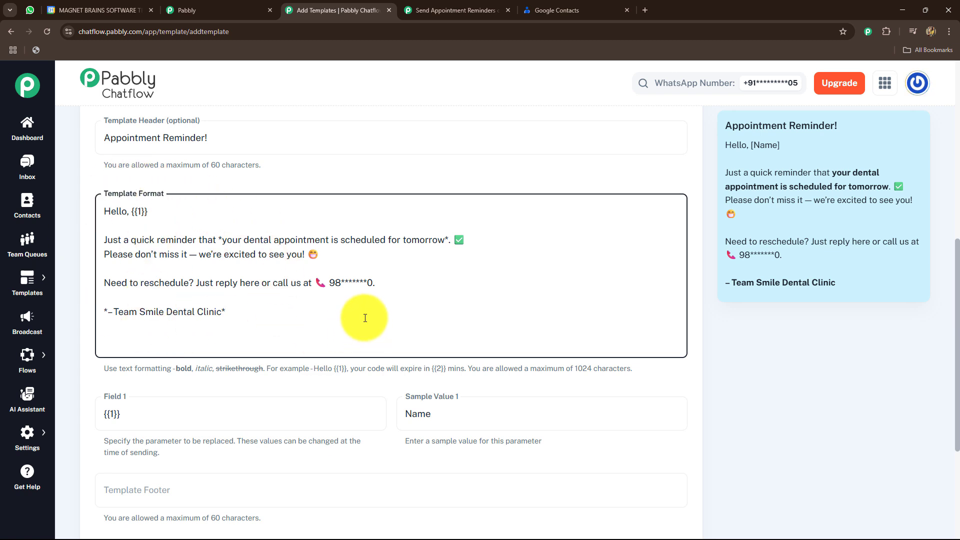
scroll(401, 313, down, 4)
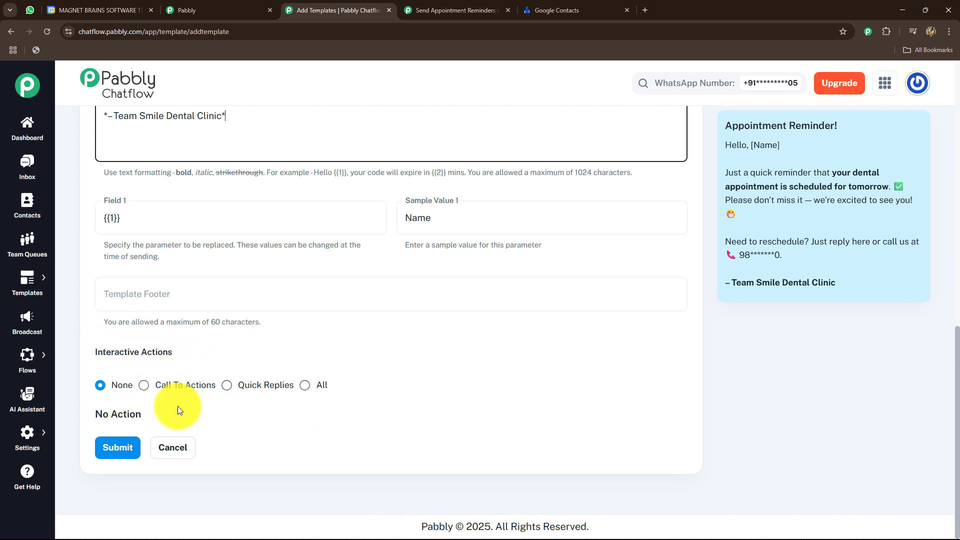
click(118, 452)
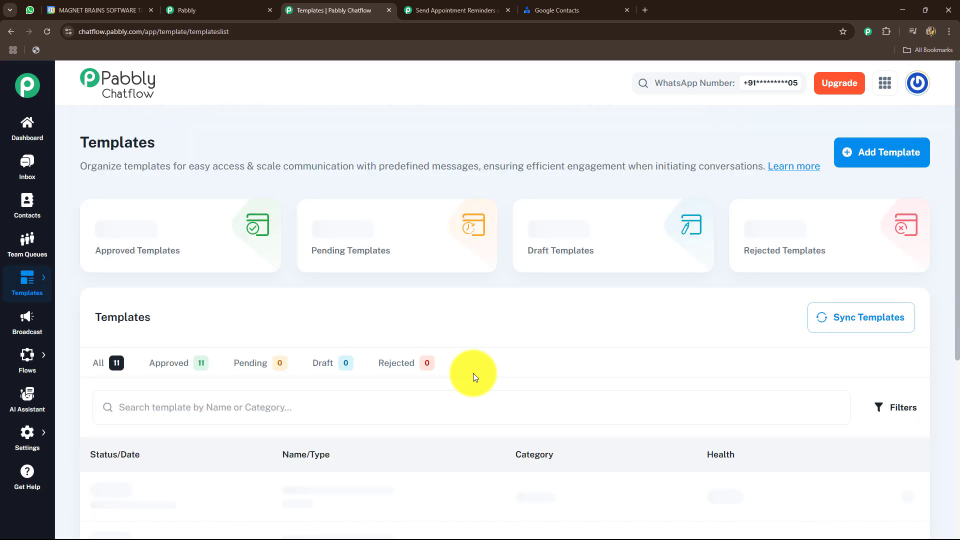
scroll(581, 283, down, 4)
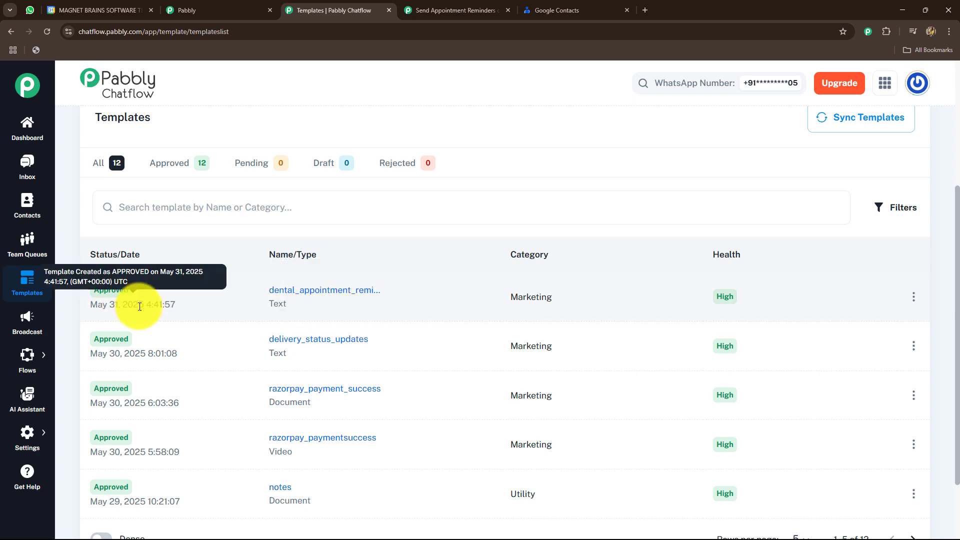
Switch to the Pabbly Connect workflow, refresh the template list and select dental_appointment_reminders as the template name
click(451, 11)
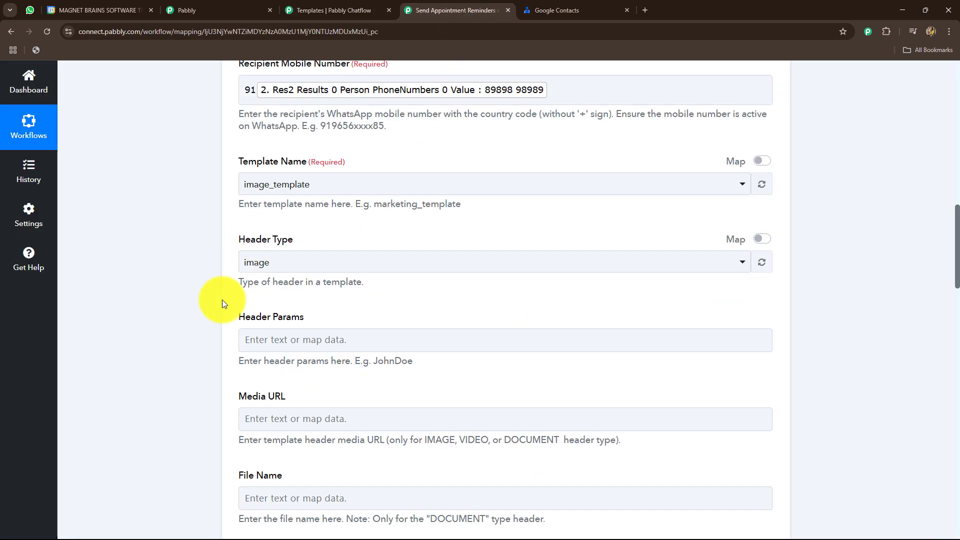
scroll(208, 319, down, 2)
click(761, 84)
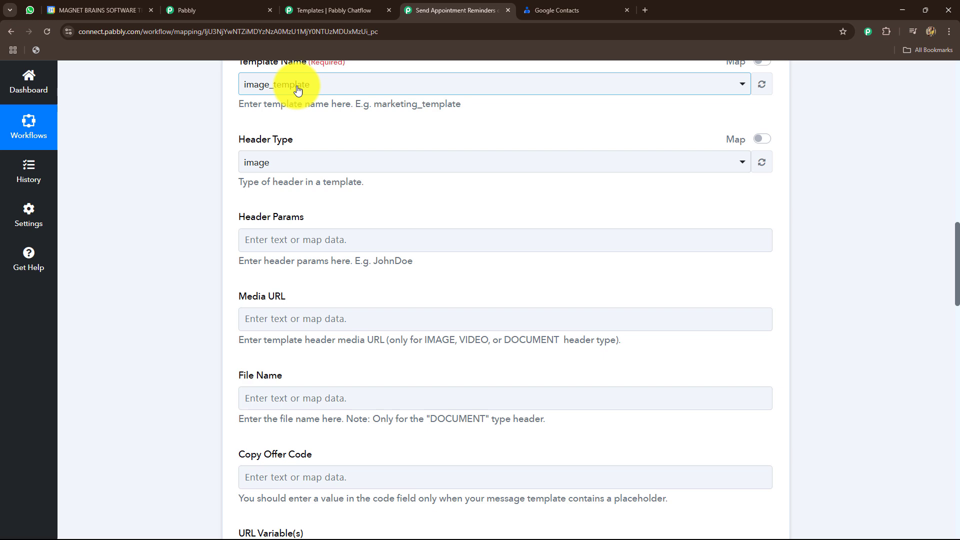
click(297, 85)
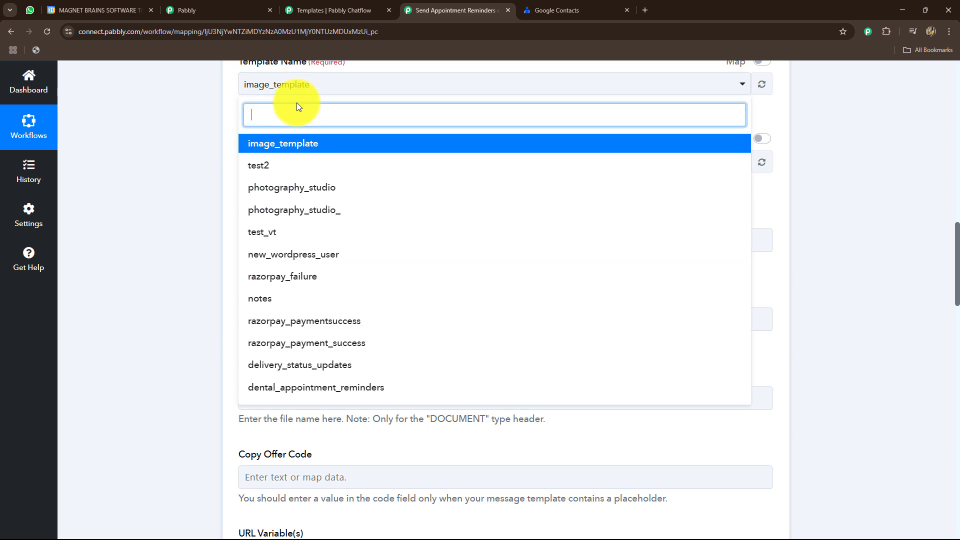
click(320, 388)
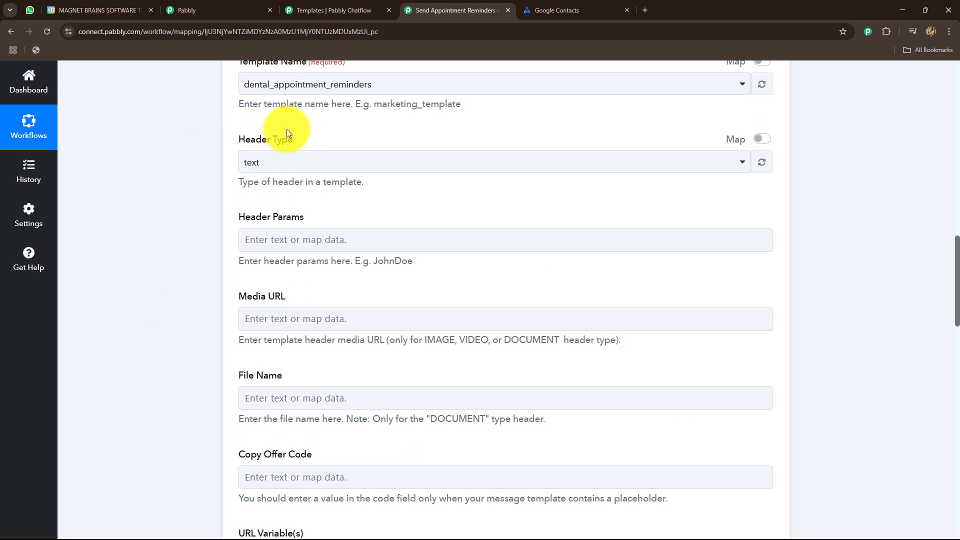
Review the optional header params, media URL, file name, offer code and URL variable fields without filling them in
click(340, 243)
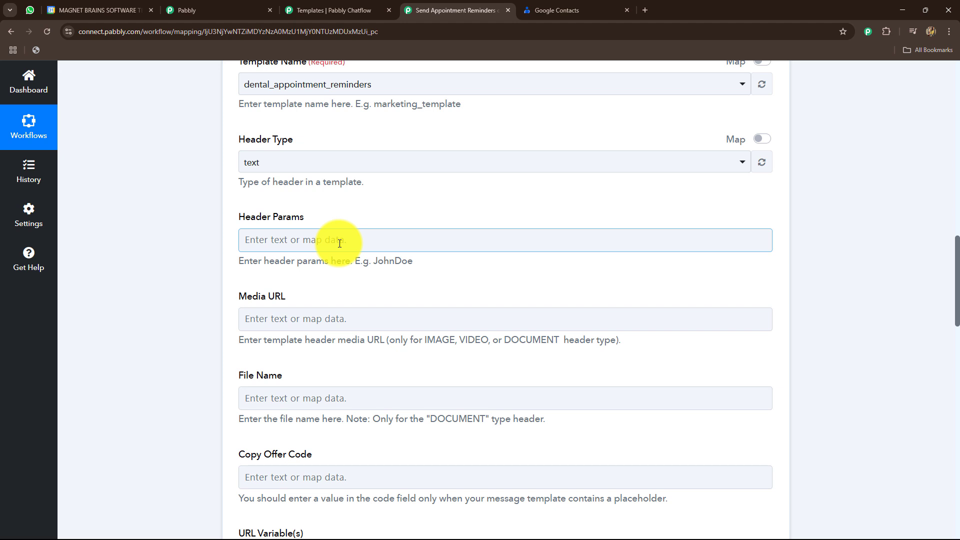
scroll(339, 244, down, 2)
click(337, 219)
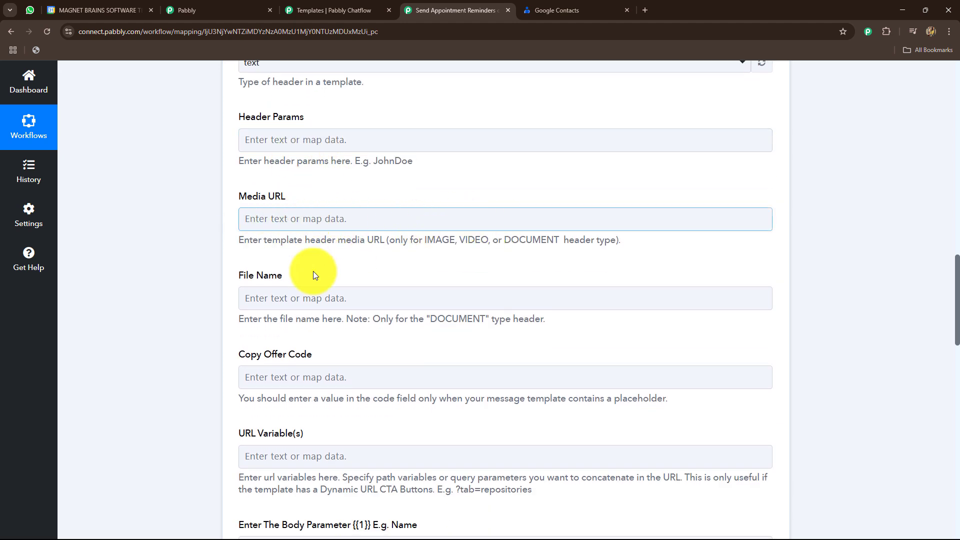
click(372, 309)
scroll(200, 240, down, 4)
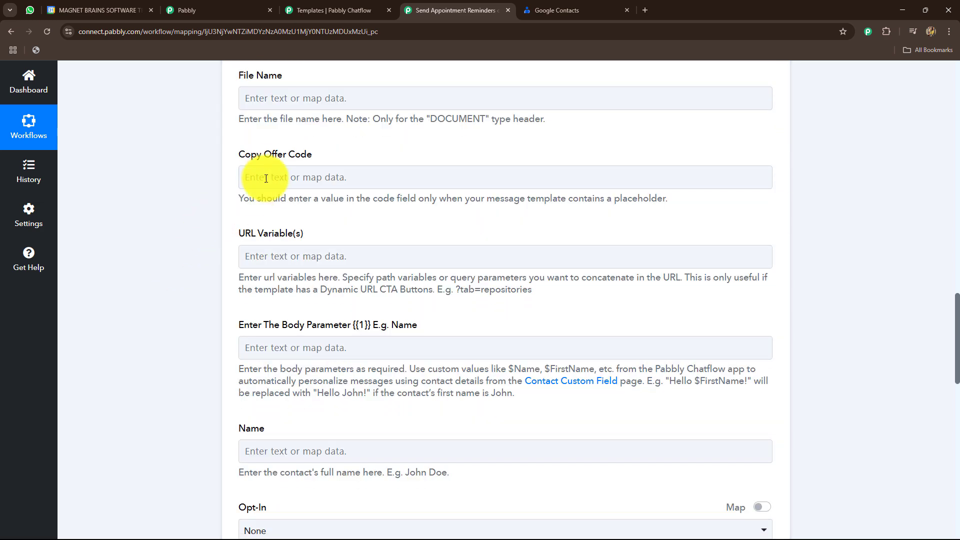
click(298, 172)
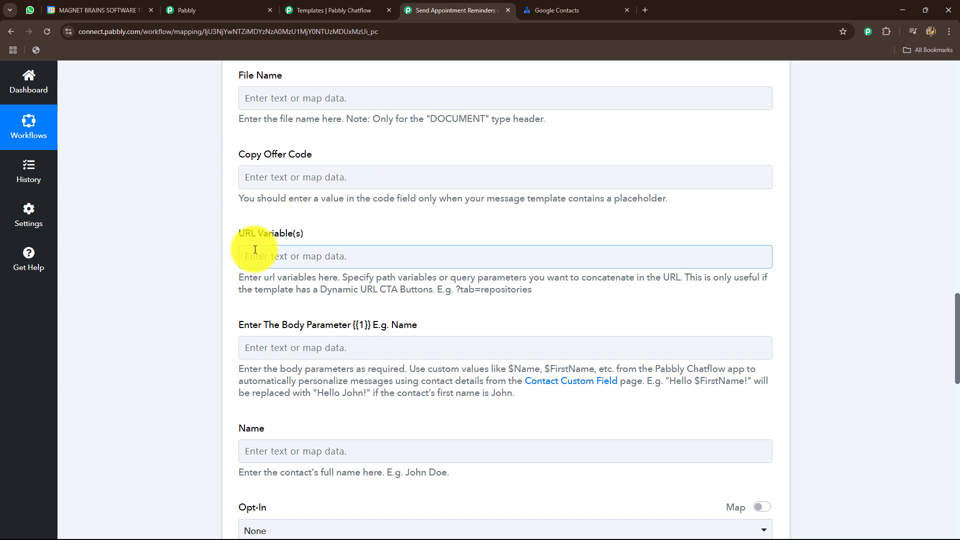
scroll(300, 267, down, 4)
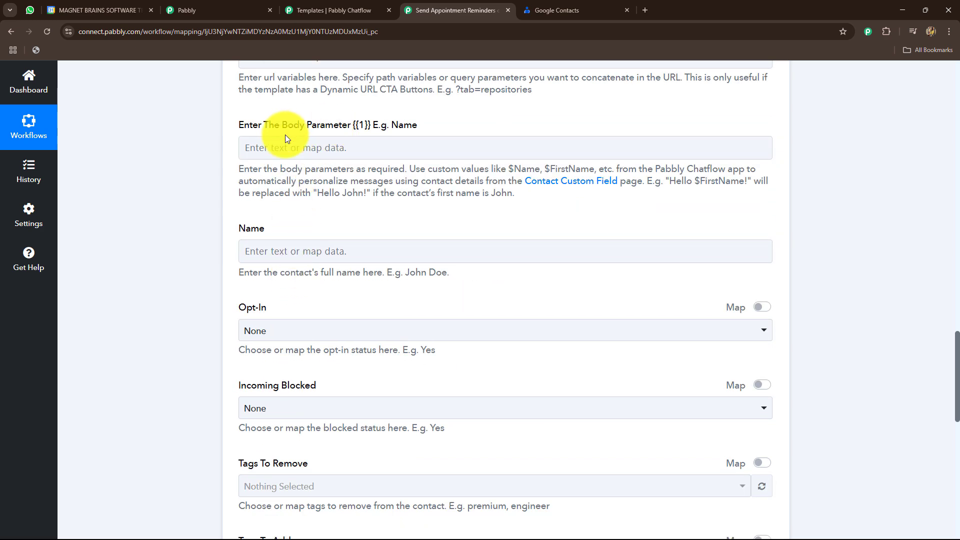
Map body parameter {{1}} to the contact's DisplayName from the Google Contacts search, finding it with "dem"
click(283, 147)
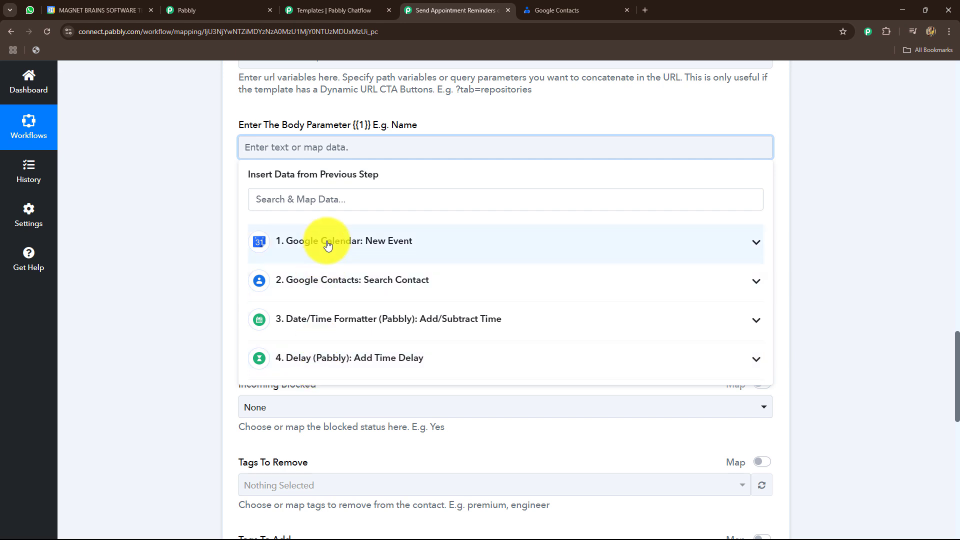
click(352, 280)
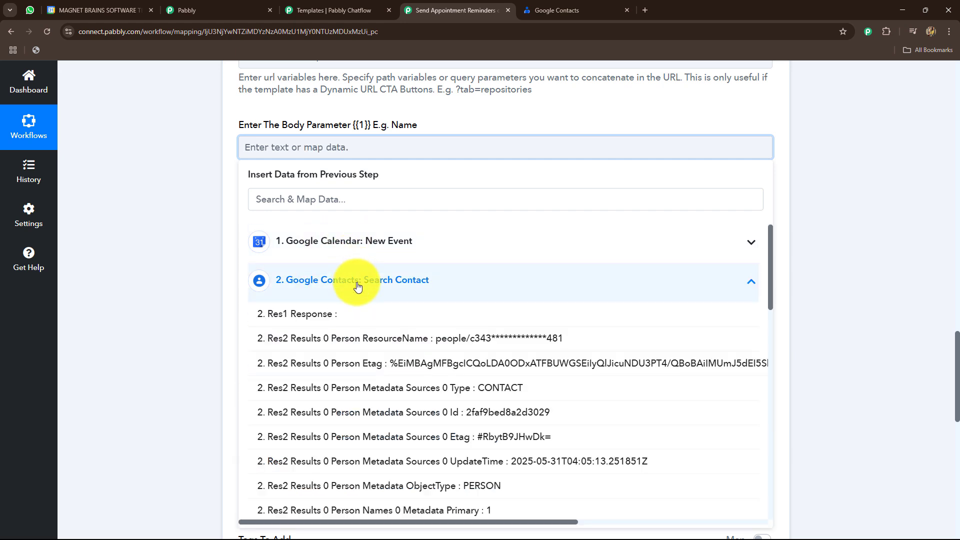
click(295, 200)
text(dem)
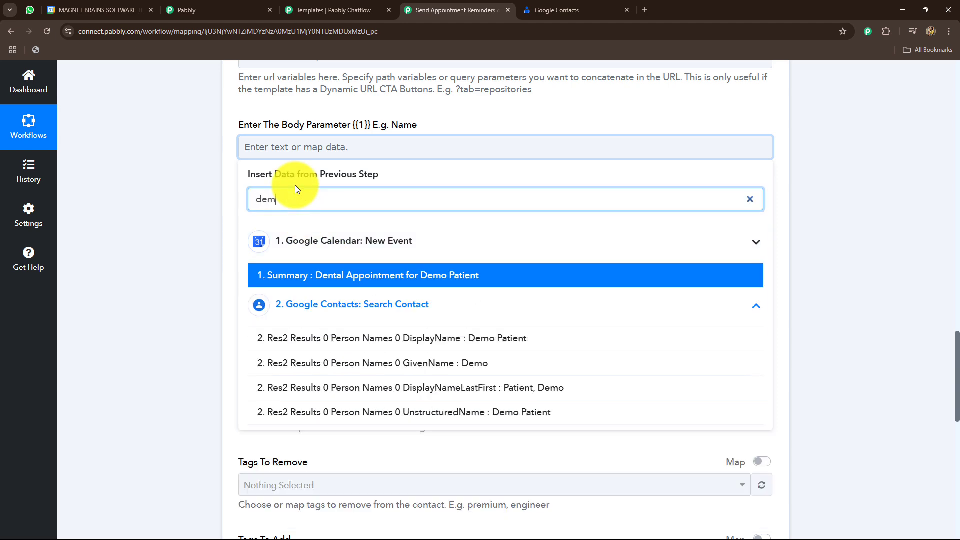
click(515, 338)
click(85, 228)
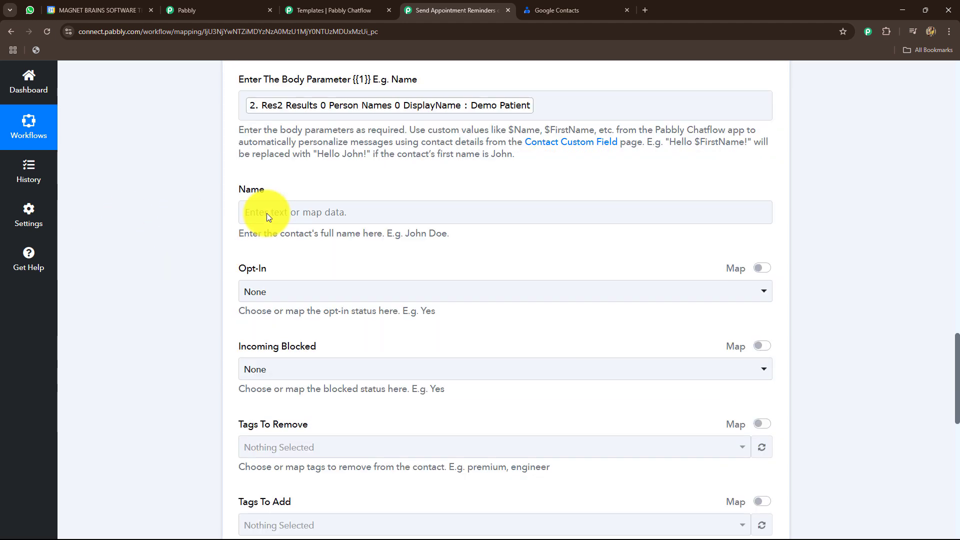
Map the contact's Name field to the DisplayName value from the Google Contacts search step
scroll(266, 213, down, 2)
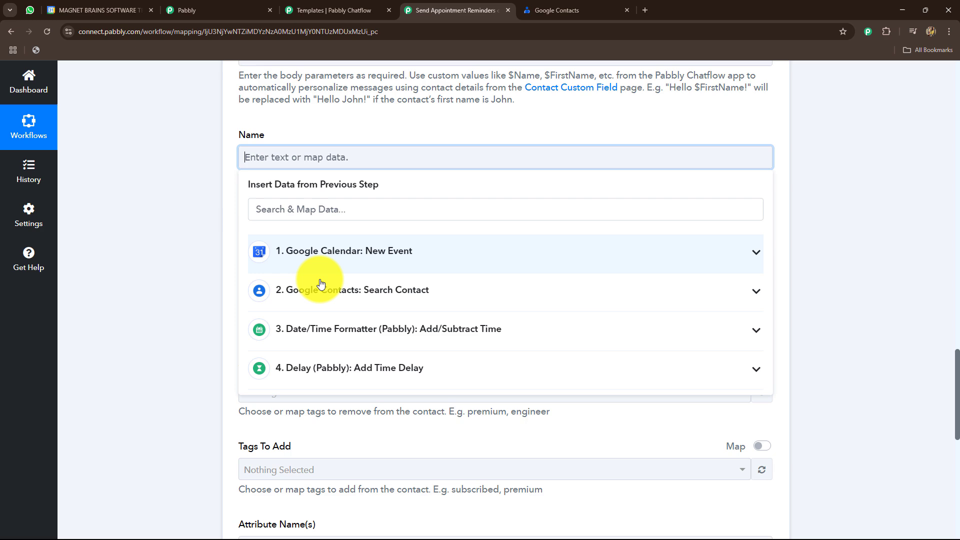
click(321, 243)
click(310, 212)
text(dem)
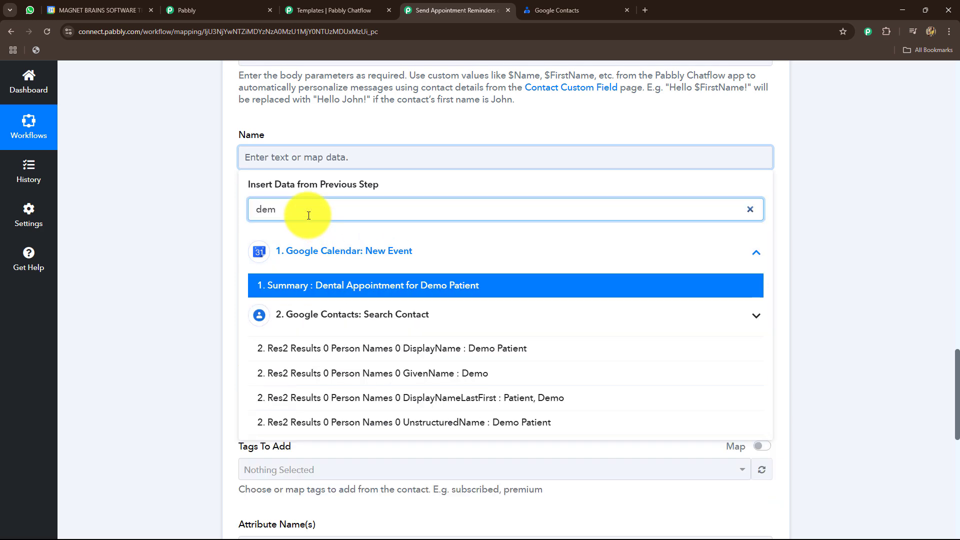
click(440, 289)
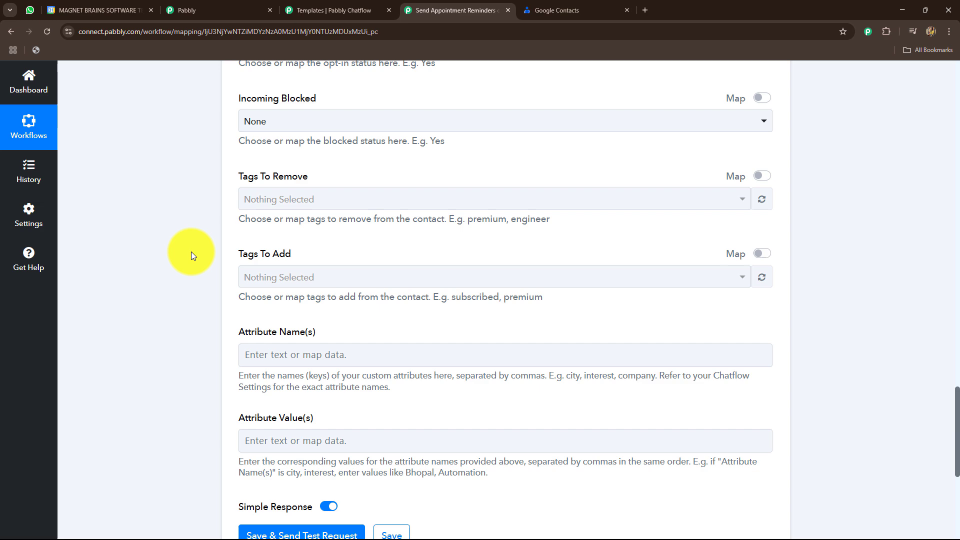
Save the Chatflow action with a test request, and check its response and the Smile Dental Clinic chat in WhatsApp Web
scroll(189, 250, up, 2)
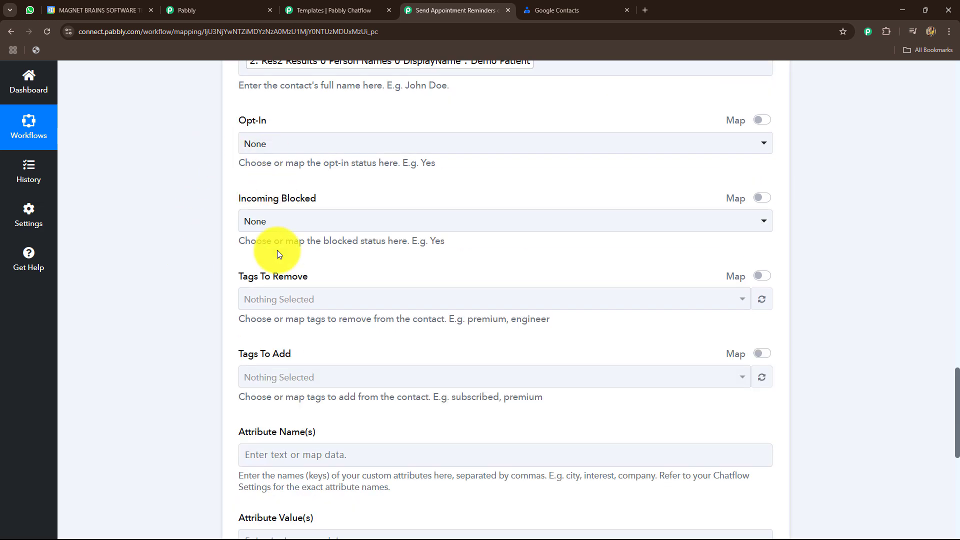
scroll(277, 254, down, 5)
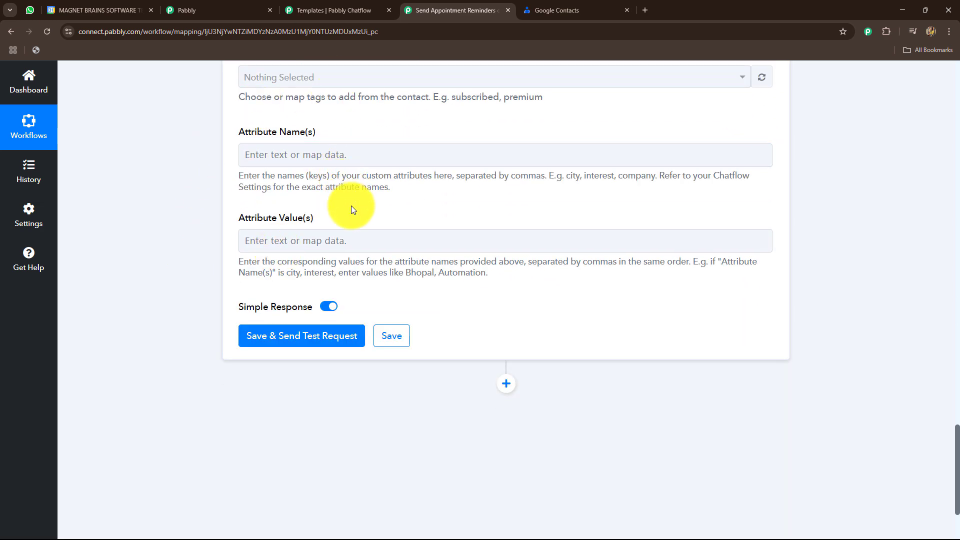
click(328, 336)
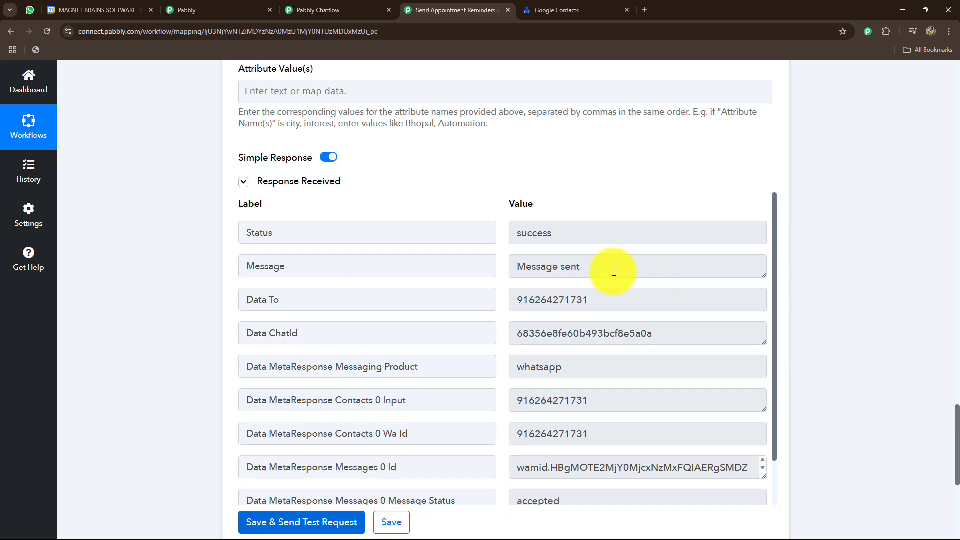
drag(613, 270, 428, 270)
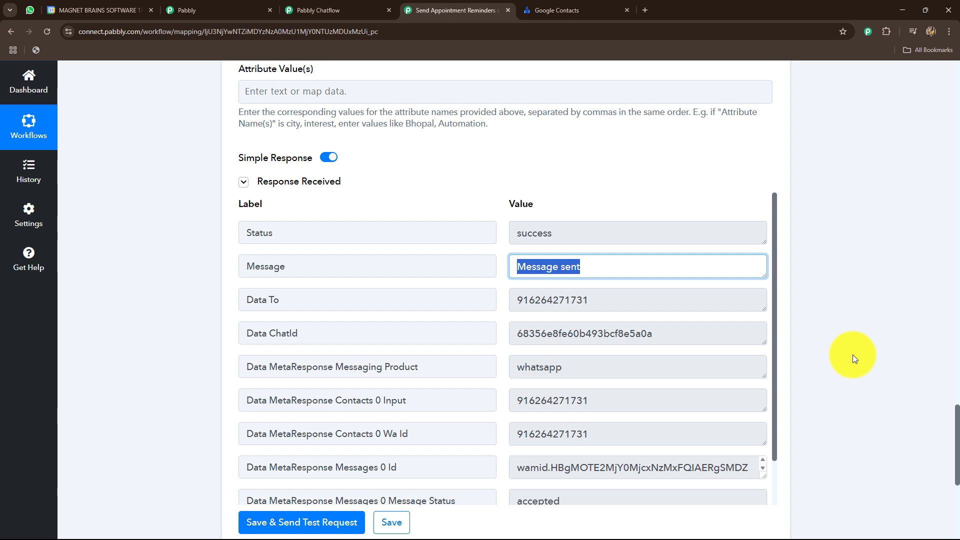
key(ctrl+1)
click(265, 329)
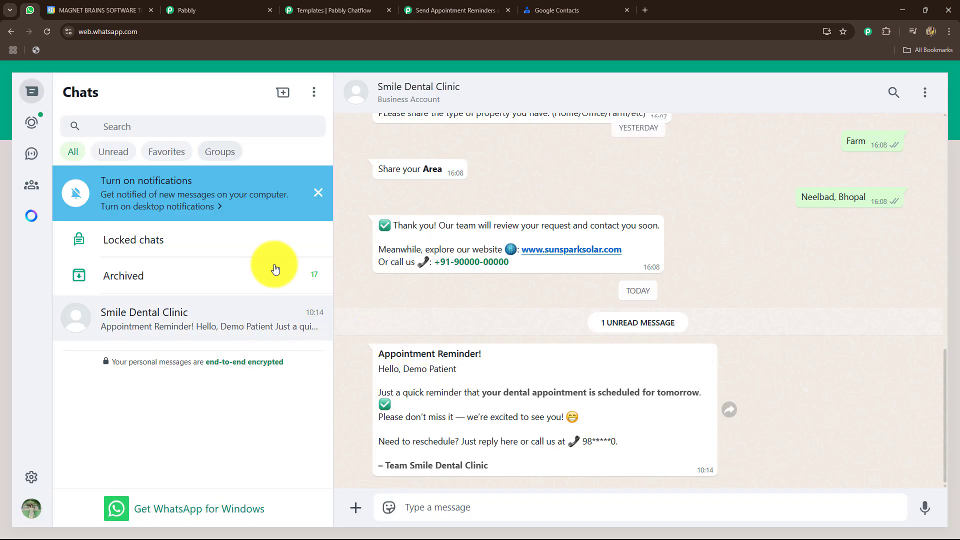
Return to the Pabbly Connect workflow, collapse the Send Template Message action and review all five workflow steps
key(ctrl+5)
scroll(920, 292, down, 1)
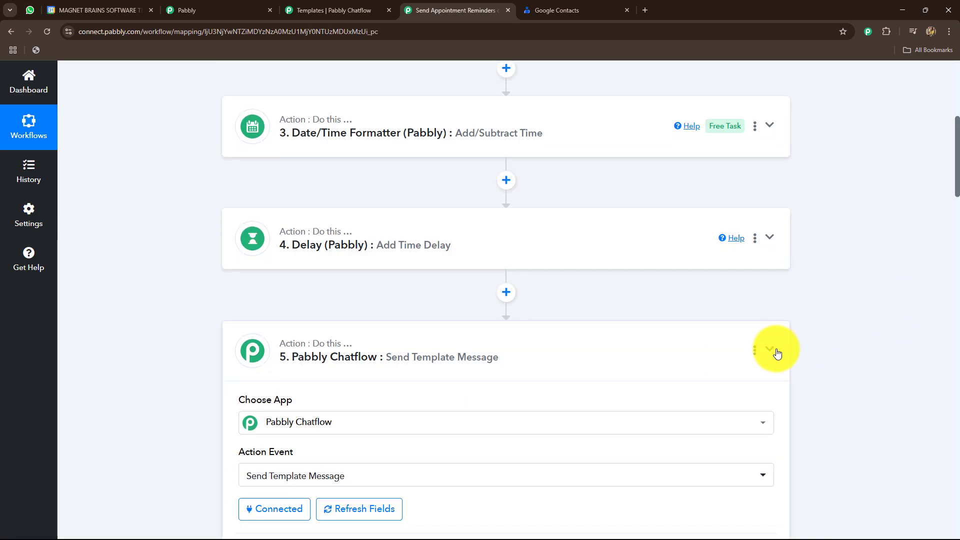
click(772, 352)
scroll(847, 351, up, 3)
scroll(847, 351, up, 3)
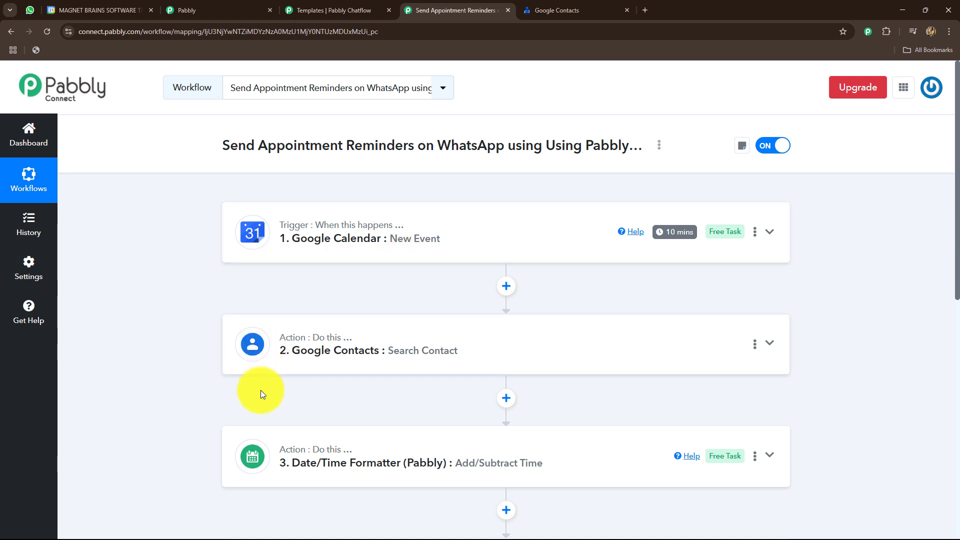
scroll(260, 390, down, 8)
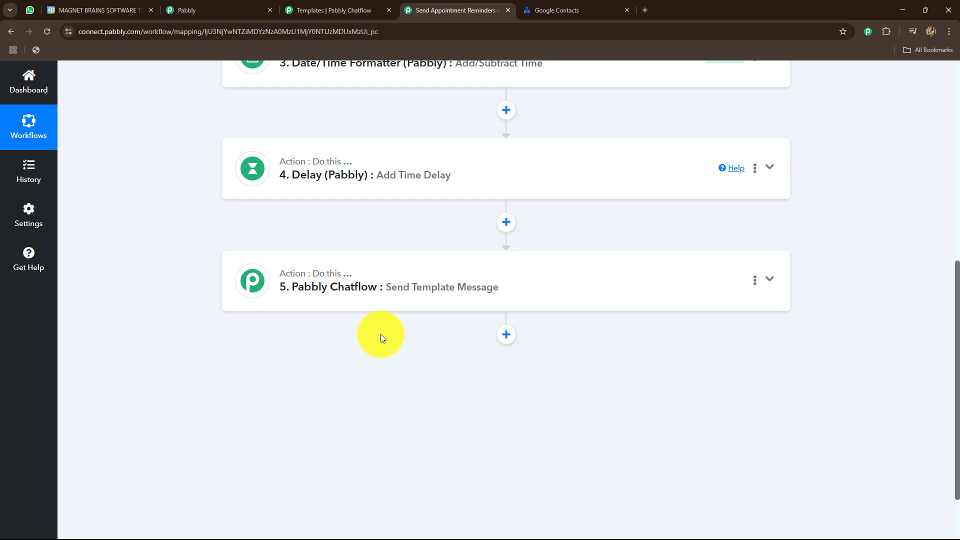
scroll(380, 334, up, 8)
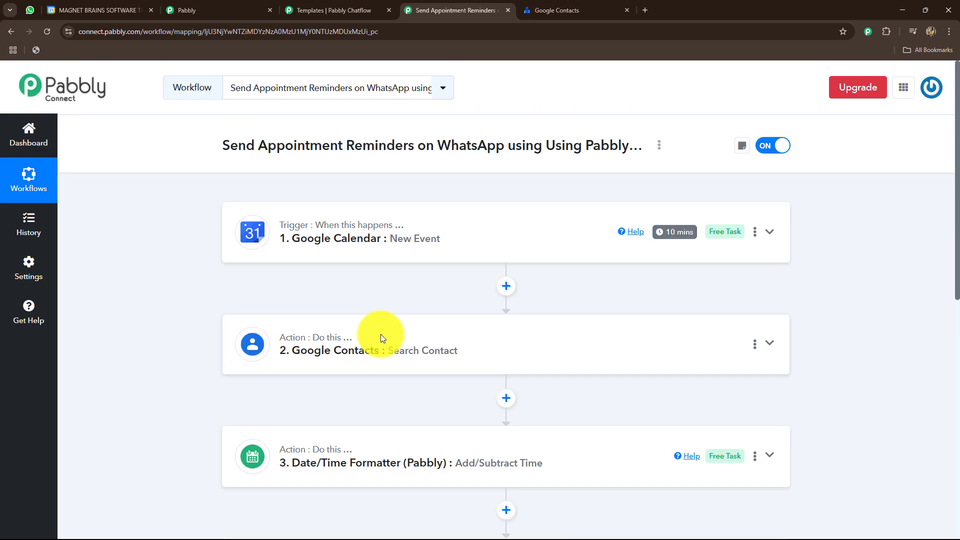